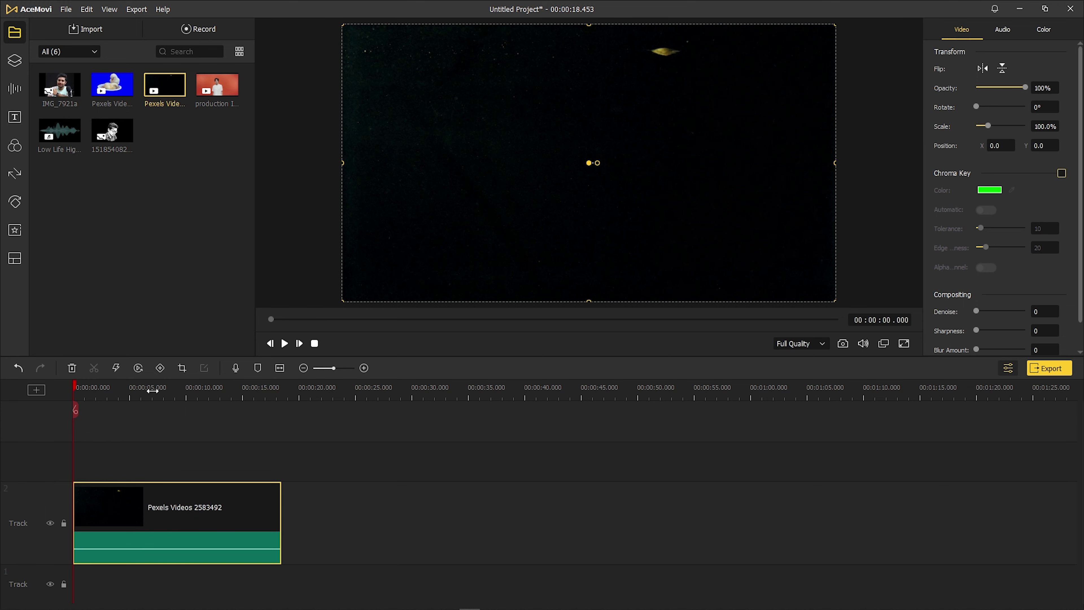
Expand the timeline scale to show the Pexels Videos 2583492 clip larger, leaving the clip deselected.
left_click_drag(153, 390, 447, 394)
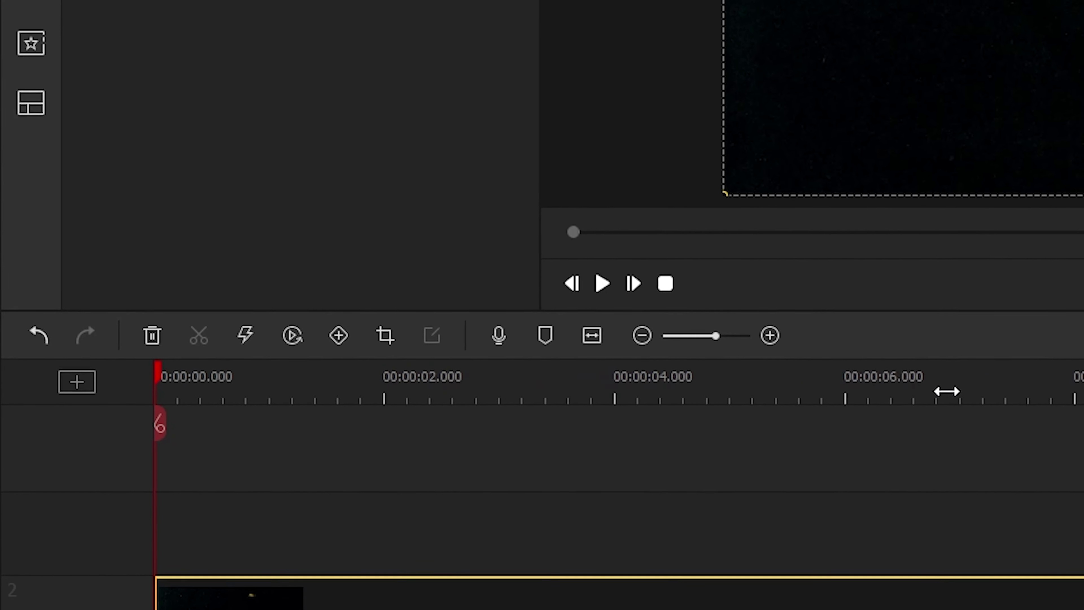
left_click_drag(947, 391, 725, 397)
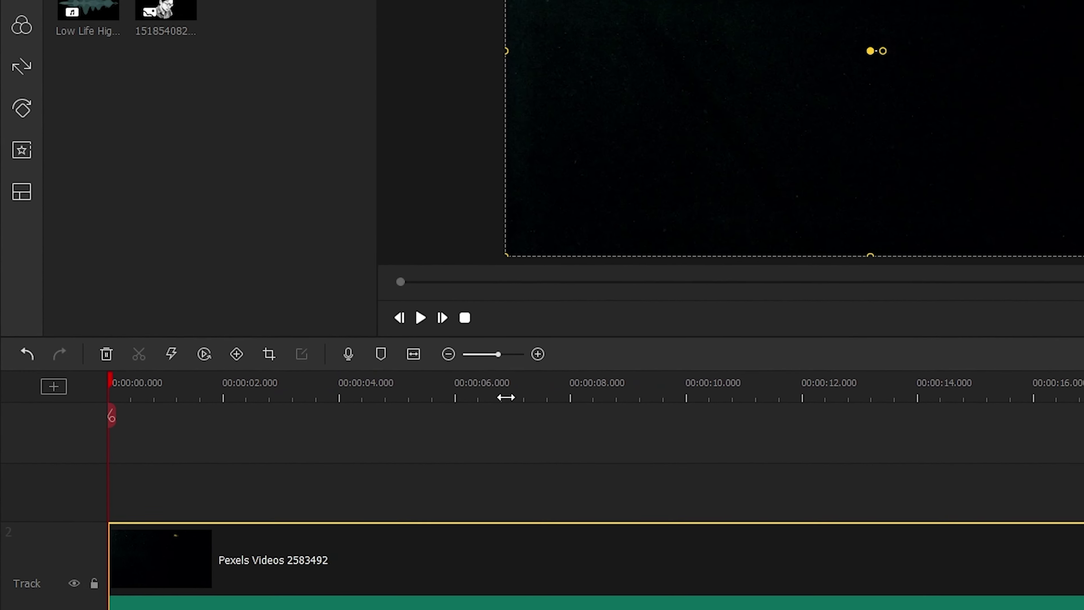
mouse_move(171, 574)
left_mouse_down()
mouse_move(184, 485)
mouse_move(165, 561)
left_mouse_up()
left_click_drag(117, 487, 117, 486)
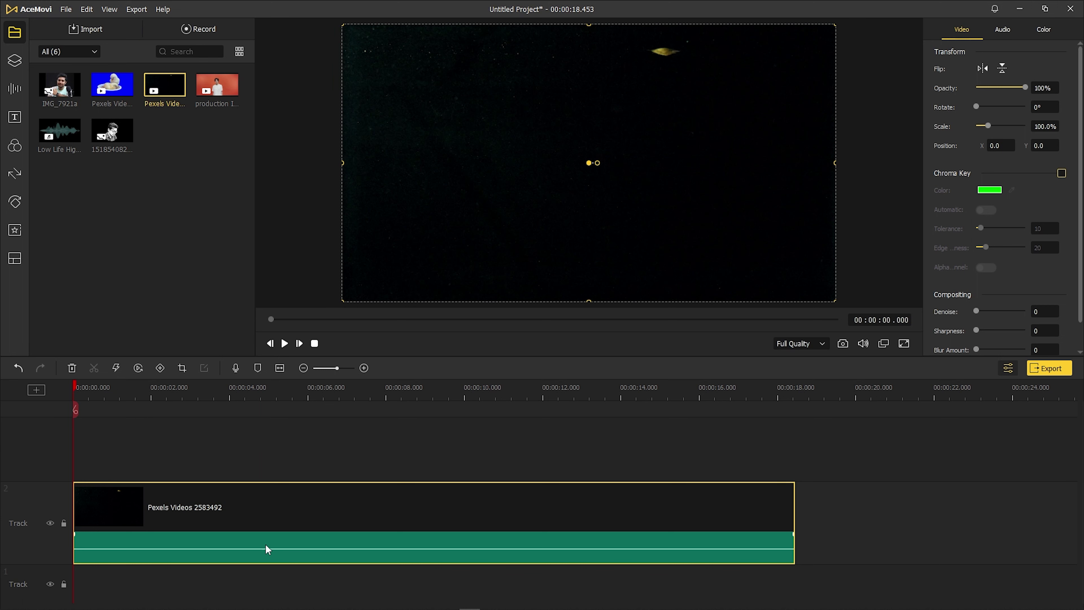
left_click(344, 460)
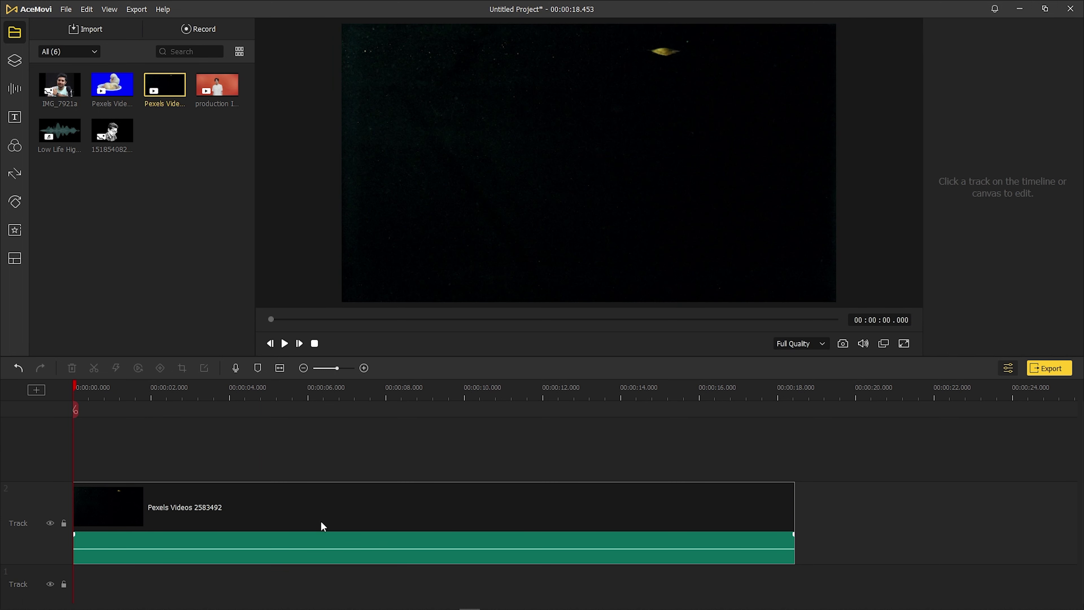
Scrub the playhead through the Pexels Videos 2583492 clip to about 5.1 seconds.
left_click(210, 394)
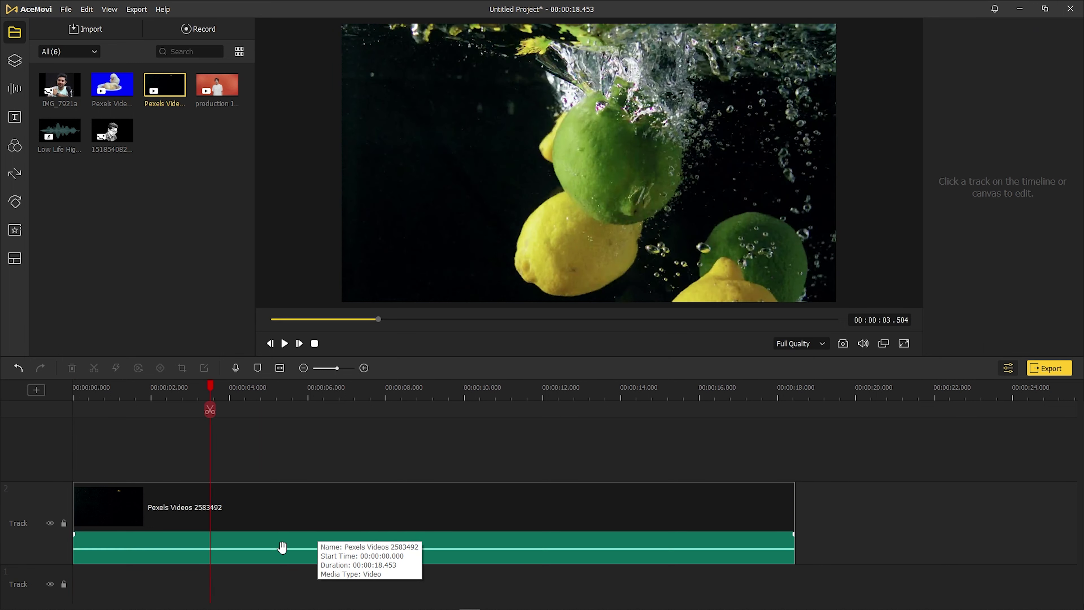
left_click(292, 393)
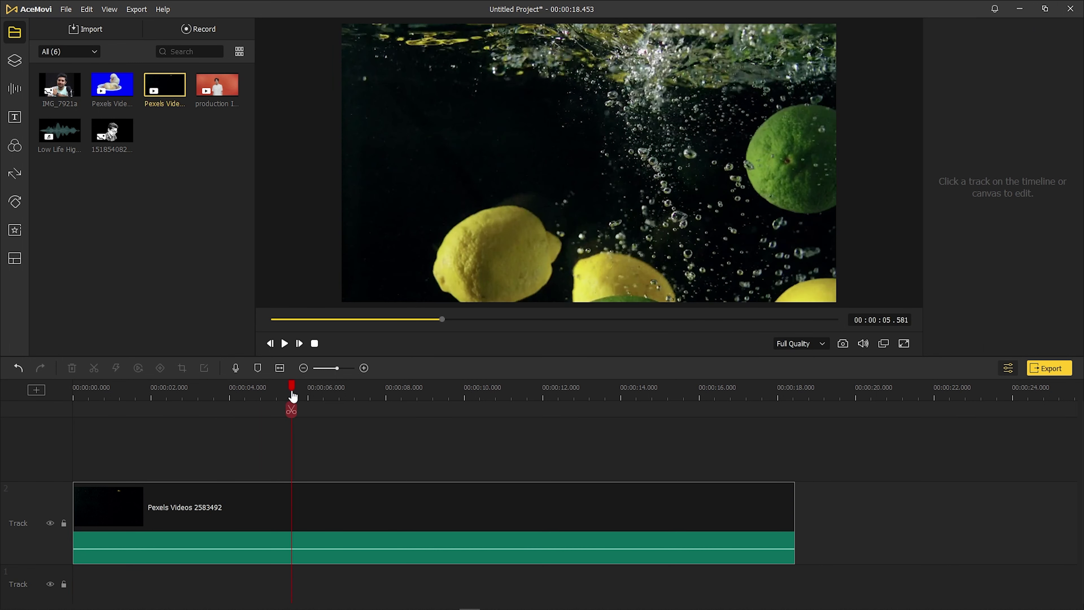
left_click_drag(291, 395, 275, 392)
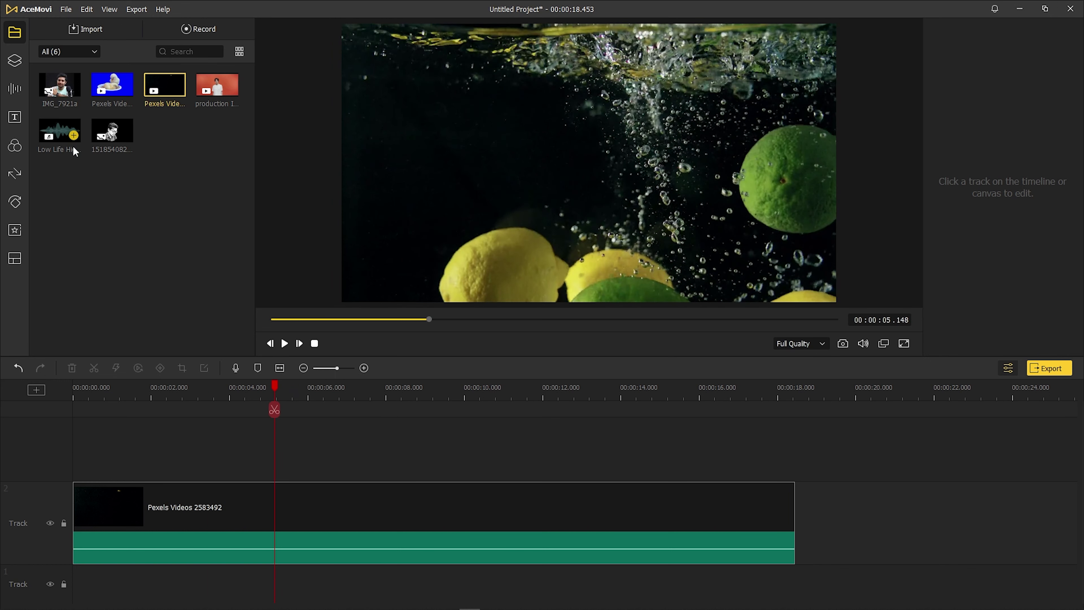
Import MVI_7902.MP4 from the Video Editor folder on drive I: and place it on track 2 directly after the existing clip.
left_click(112, 130)
double_click(166, 184)
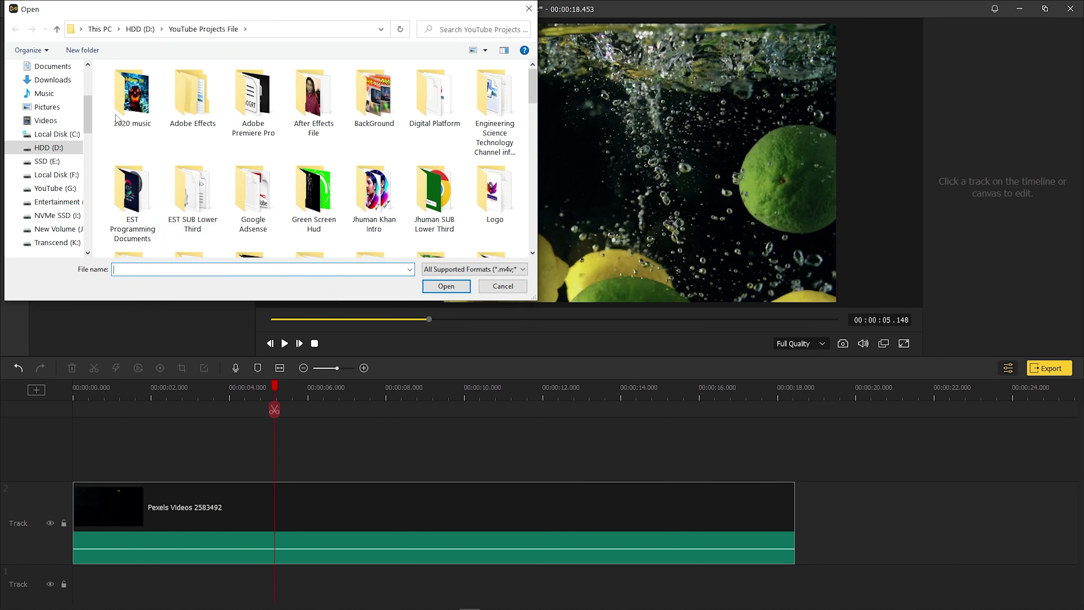
left_click(58, 29)
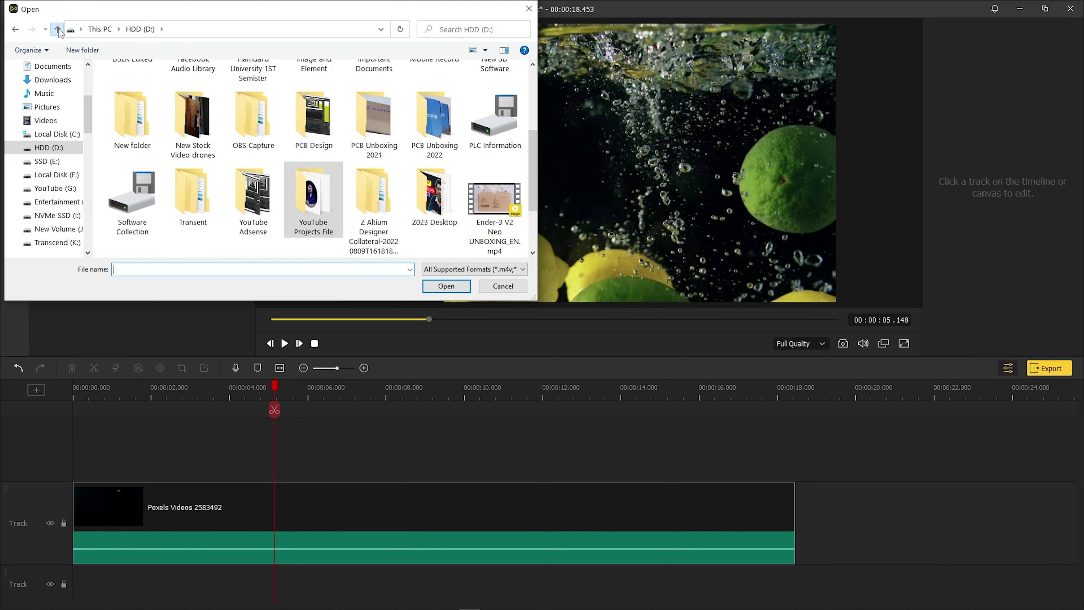
left_click(57, 29)
scroll(412, 202, "down", 3)
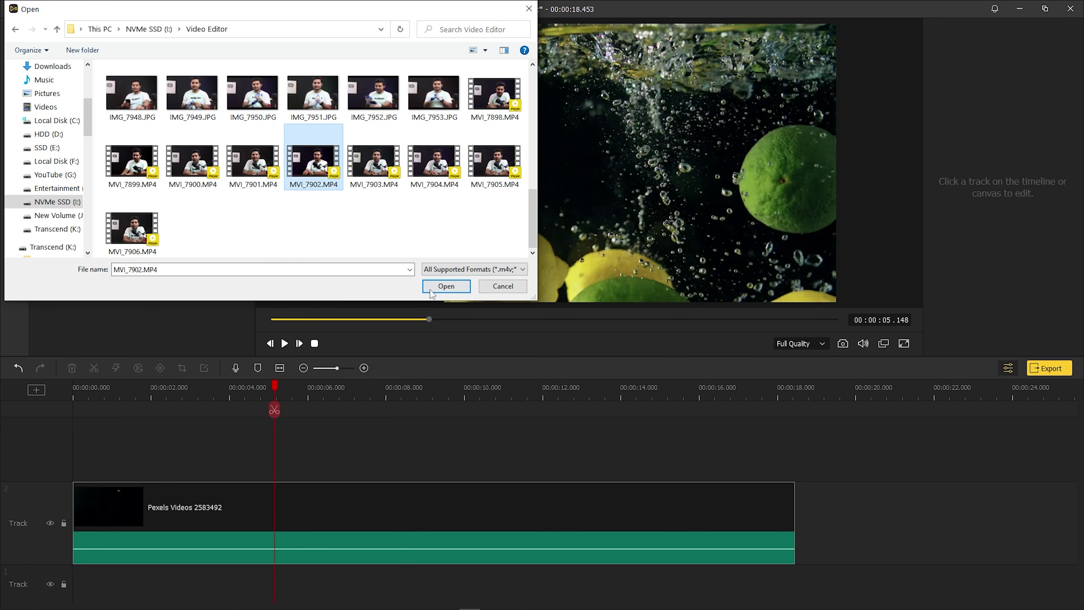
left_click(431, 292)
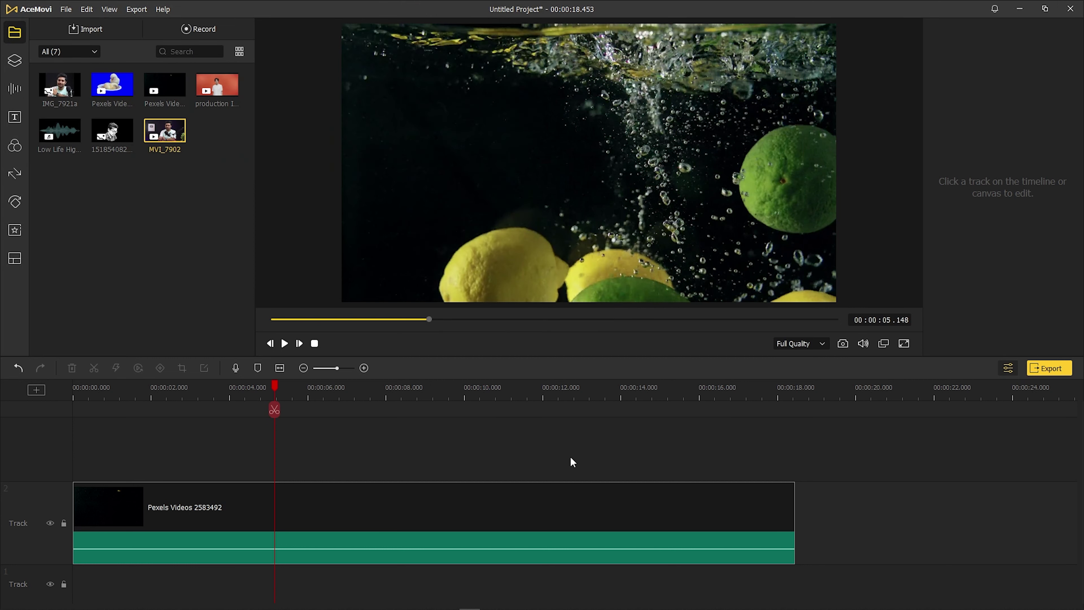
left_click_drag(164, 128, 803, 510)
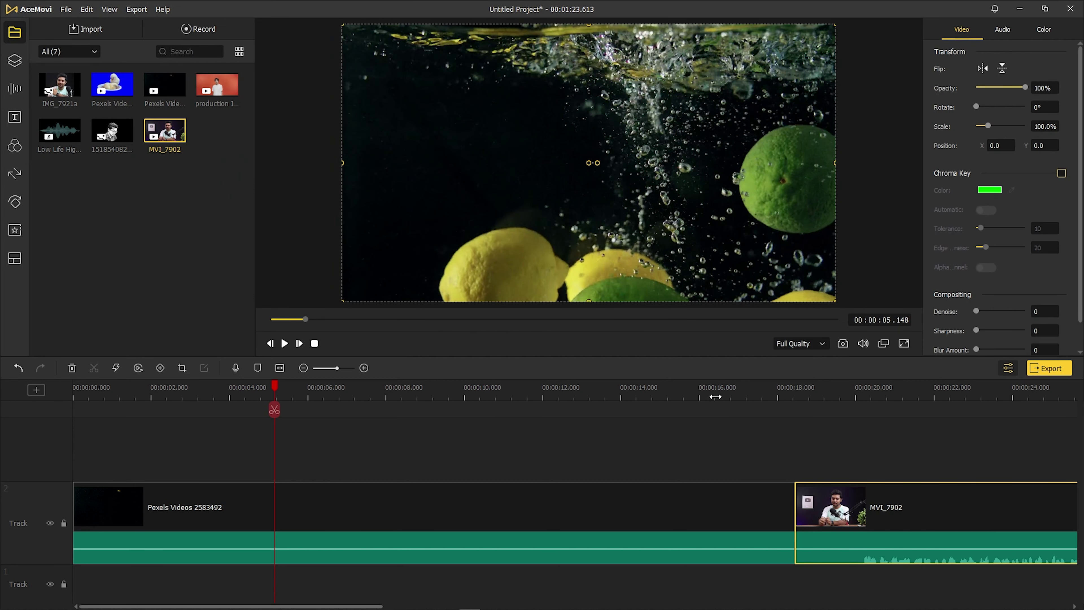
Rescale the timeline to fit both clips and scrub the playhead to about 1.9 seconds in the first clip.
left_click(341, 392)
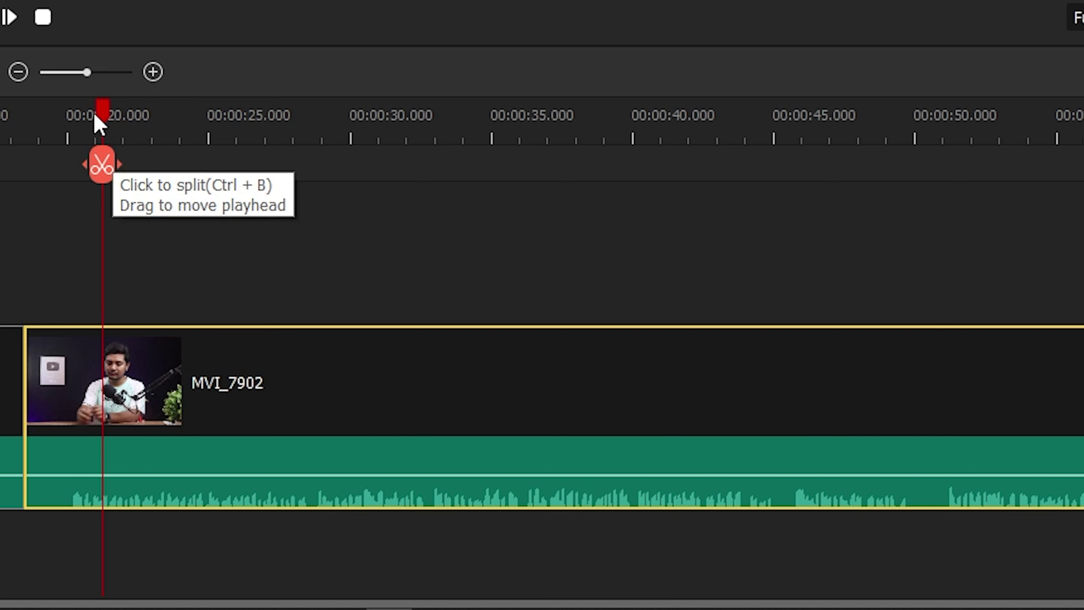
left_click_drag(99, 110, 42, 115)
left_click_drag(220, 134, 497, 121)
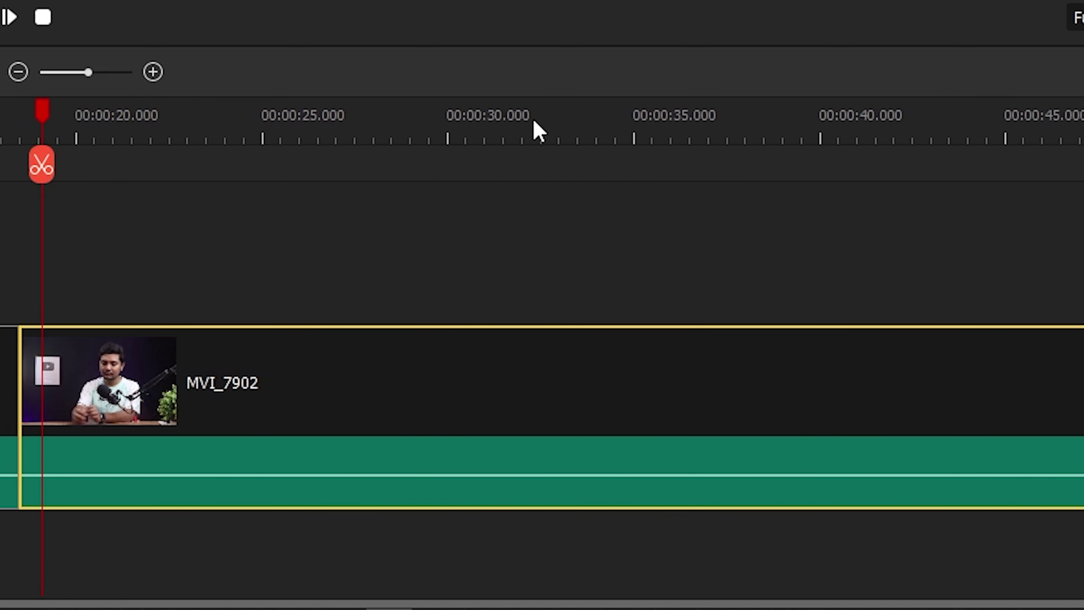
left_click_drag(41, 113, 2, 118)
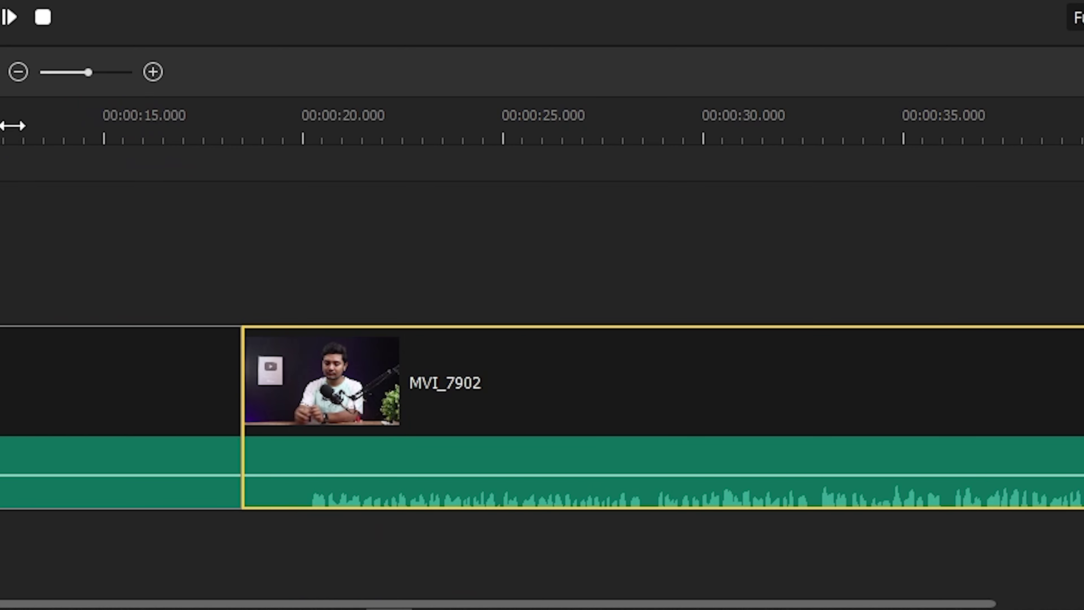
scroll(542, 428, "down", 3)
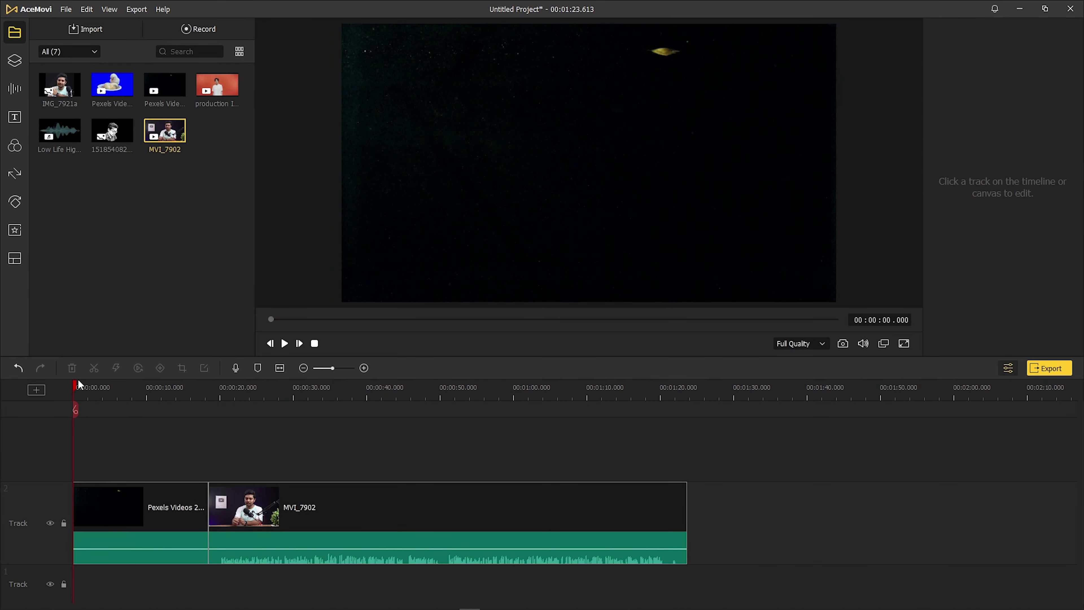
left_click_drag(76, 387, 86, 387)
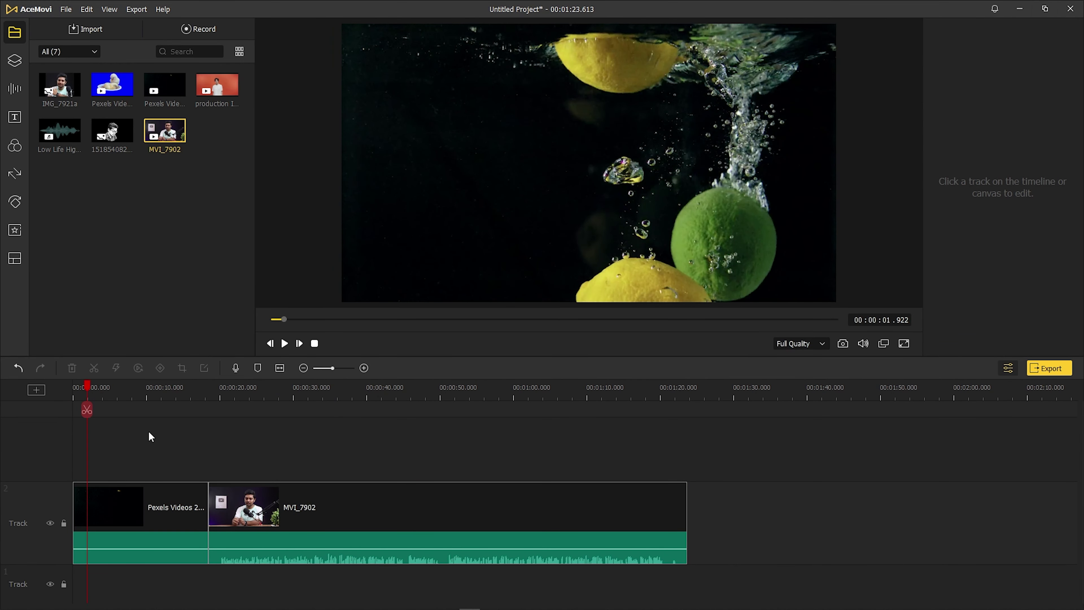
Play the start of the sequence, pause it, and step through the first clip frame by frame, forward and backward.
left_click(285, 343)
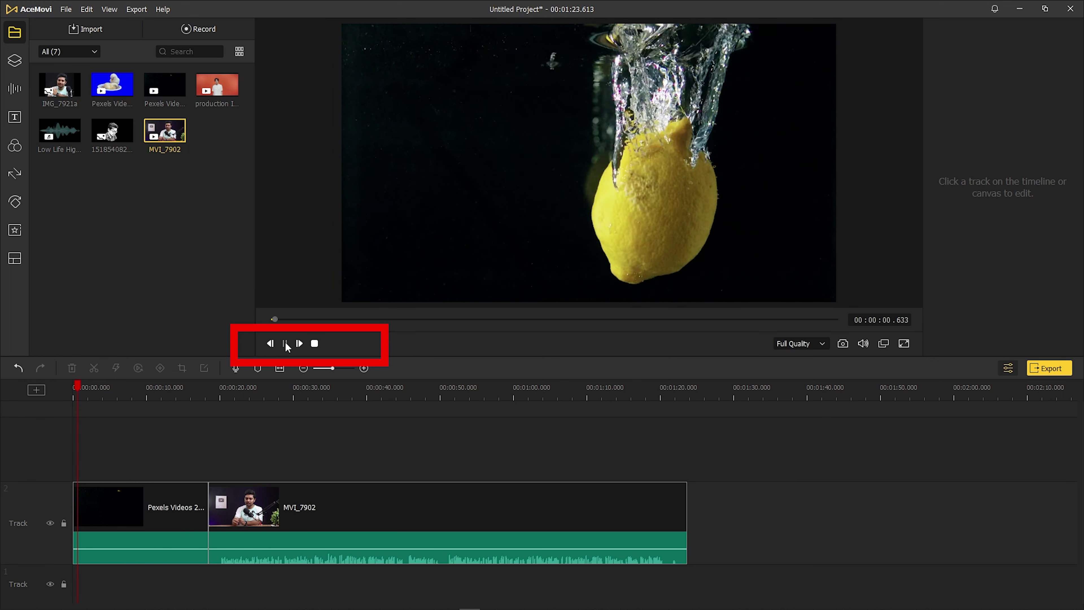
left_click(299, 344)
left_click(299, 344)
left_click(299, 344)
left_click(299, 344)
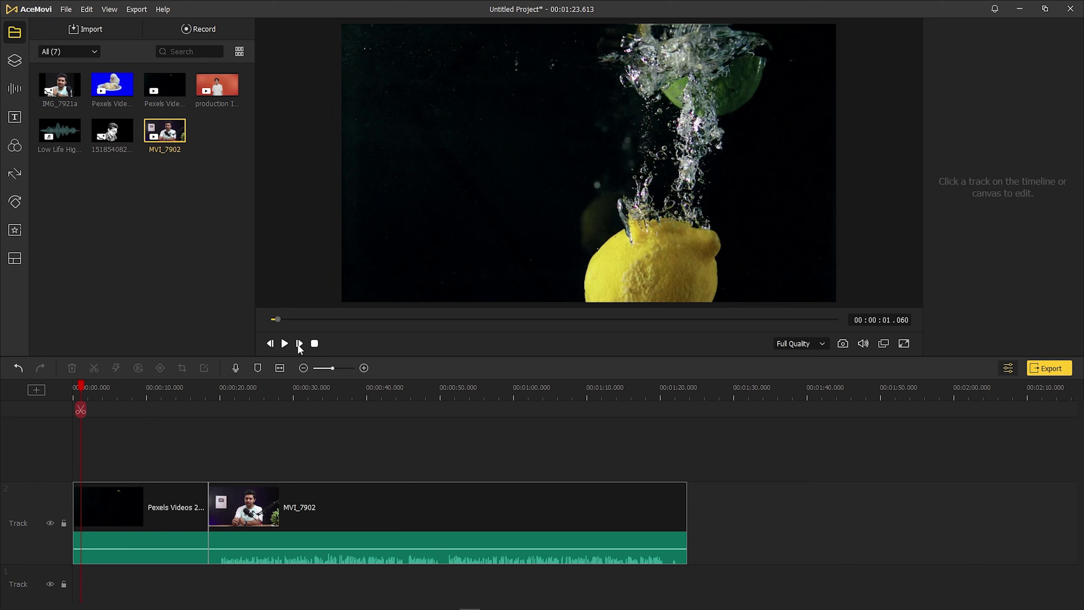
left_click(271, 344)
left_click(271, 344)
left_click(271, 344)
left_click(271, 343)
left_click(270, 344)
left_click(270, 344)
Test playing, pausing and stopping the sequence, including a stop from a point inside the MVI_7902 clip.
left_click(283, 344)
left_click(283, 344)
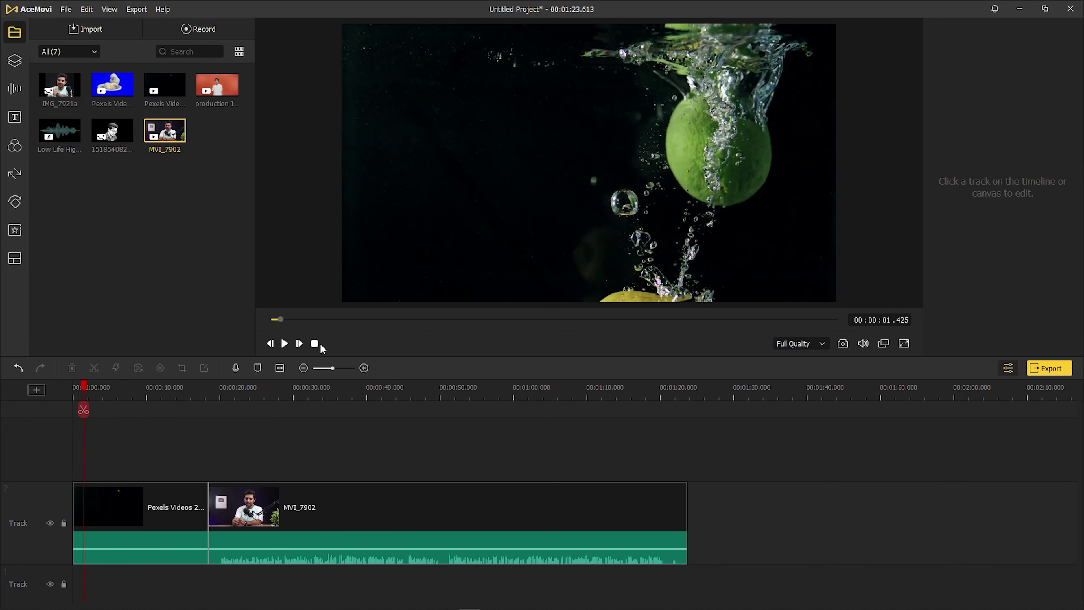
left_click(315, 344)
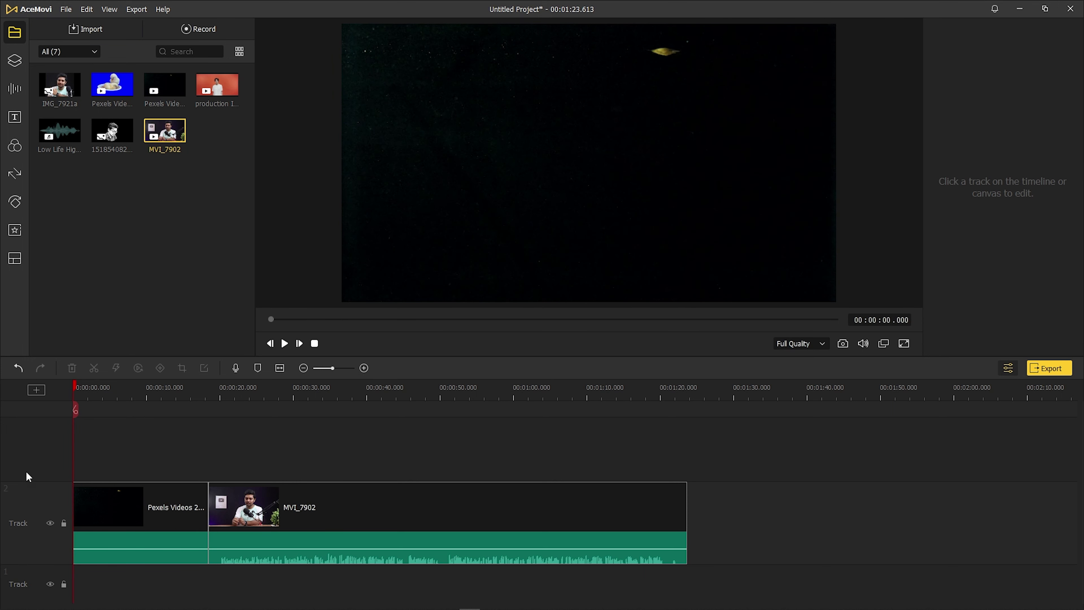
left_click(295, 390)
left_click(315, 344)
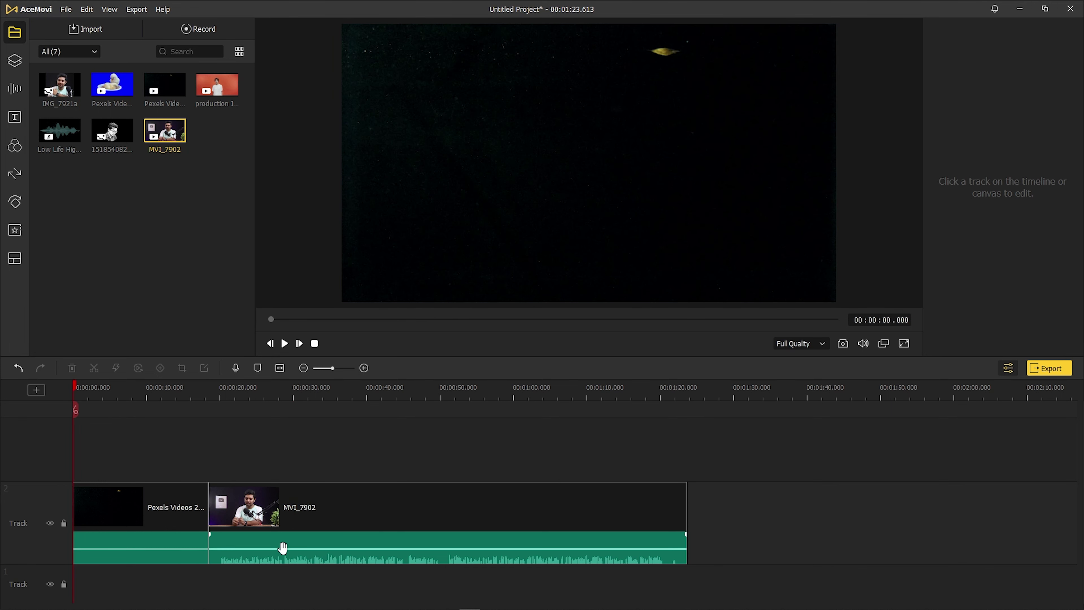
left_click(285, 344)
left_click(285, 344)
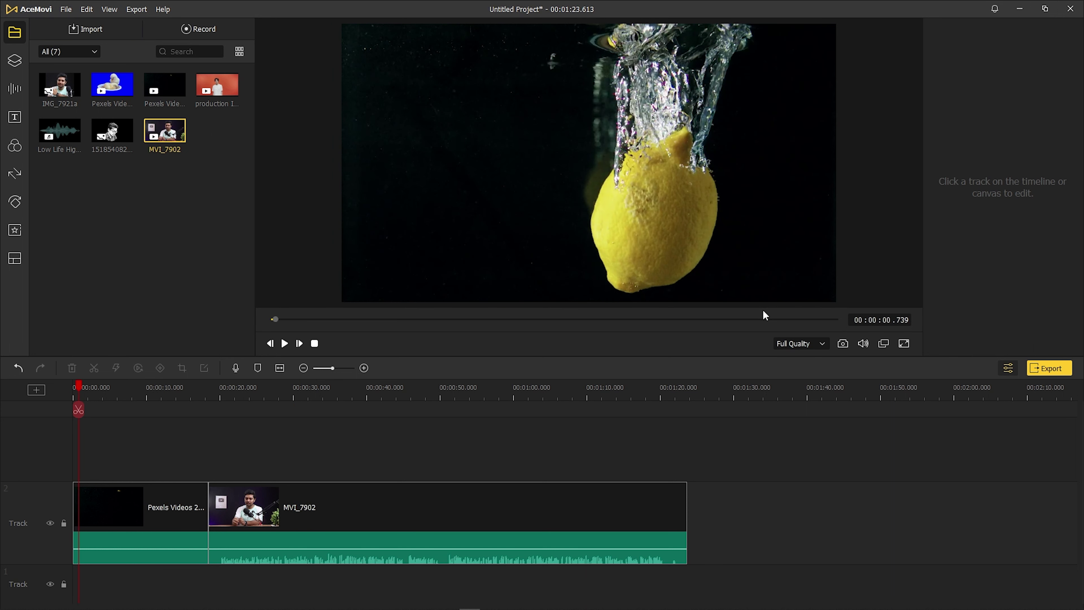
Set the preview quality to 1/2 and play the first clip to about 6 seconds.
left_click(799, 346)
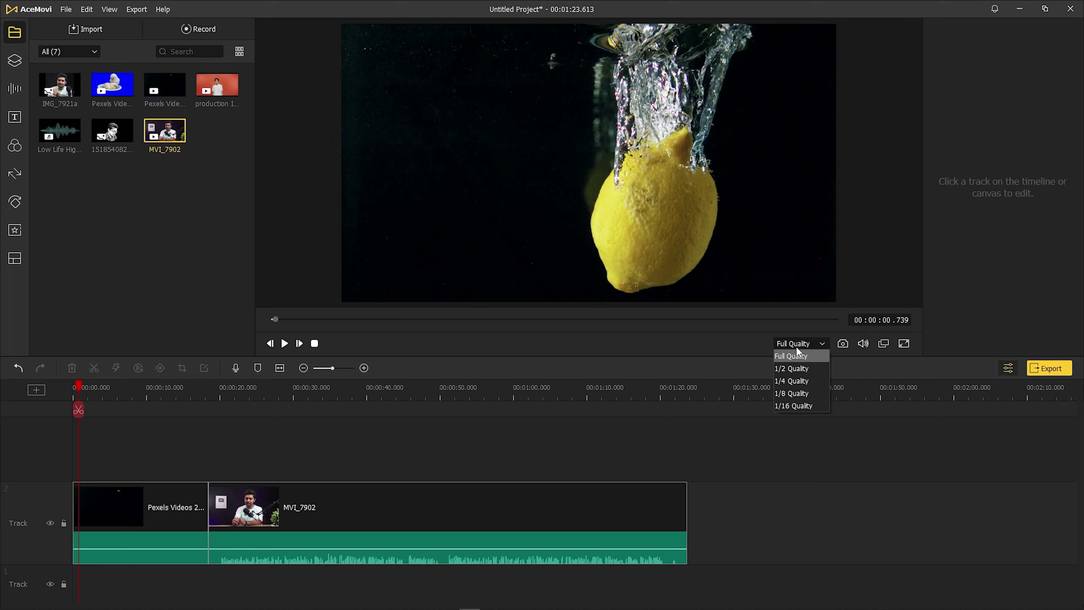
left_click(788, 366)
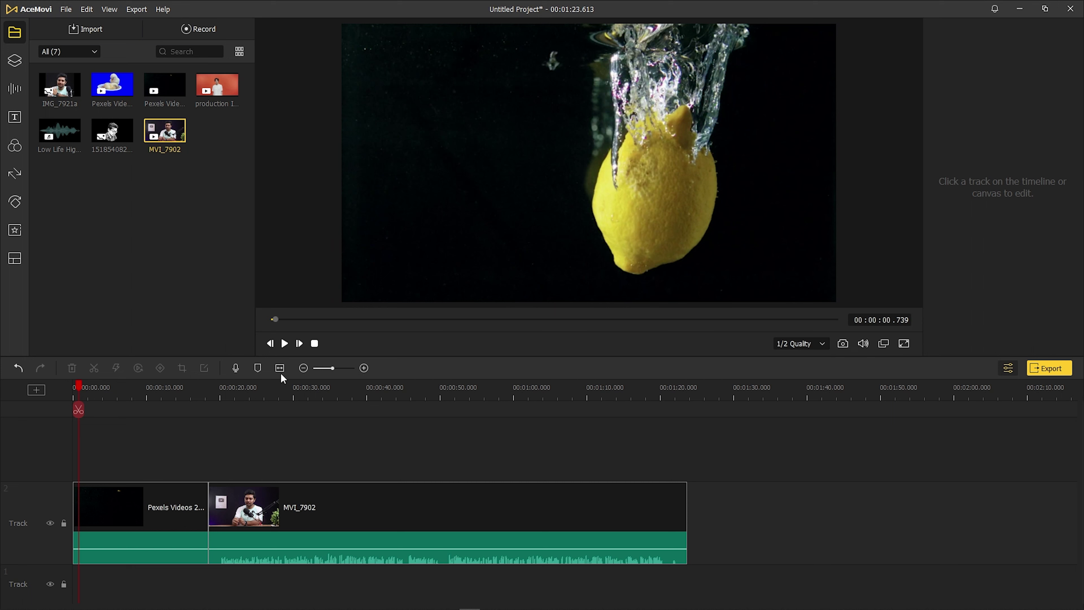
left_click(284, 345)
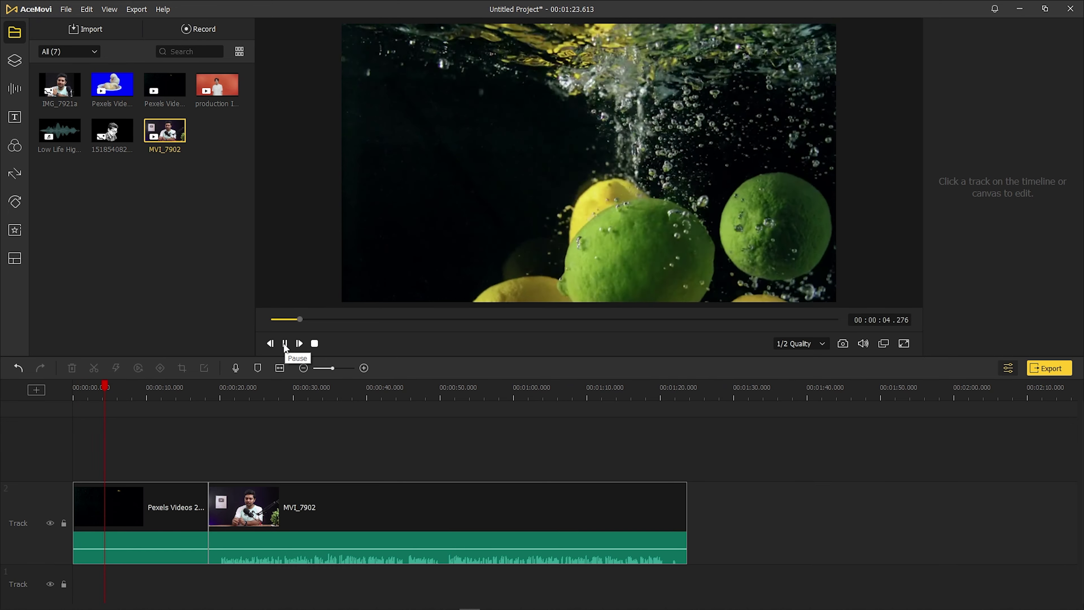
left_click(285, 344)
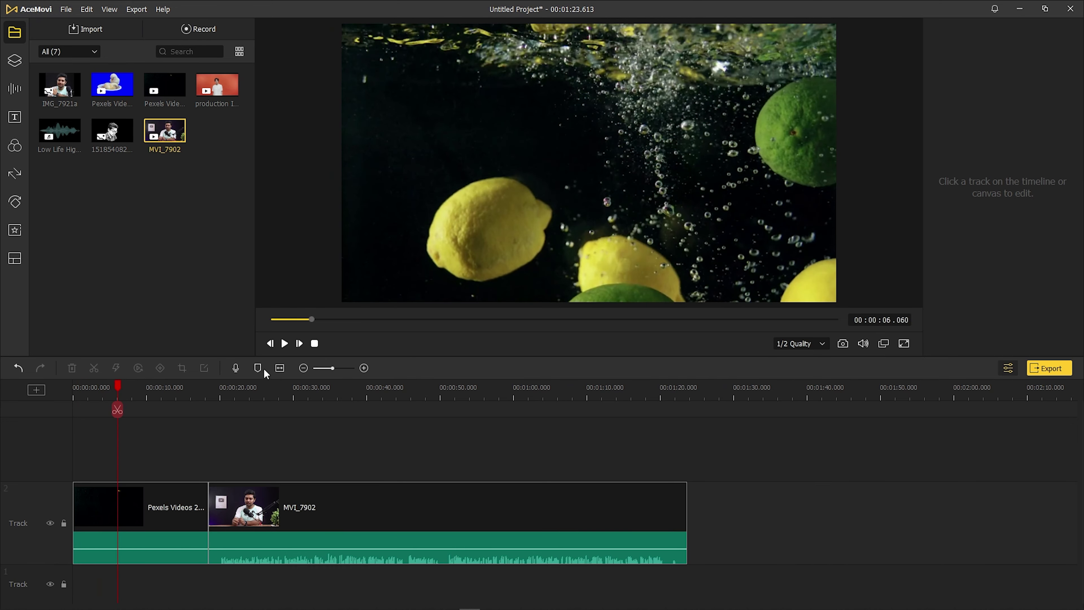
Set the preview quality to 1/4 and play the first clip briefly, pausing at about 0.9 seconds.
left_click(822, 344)
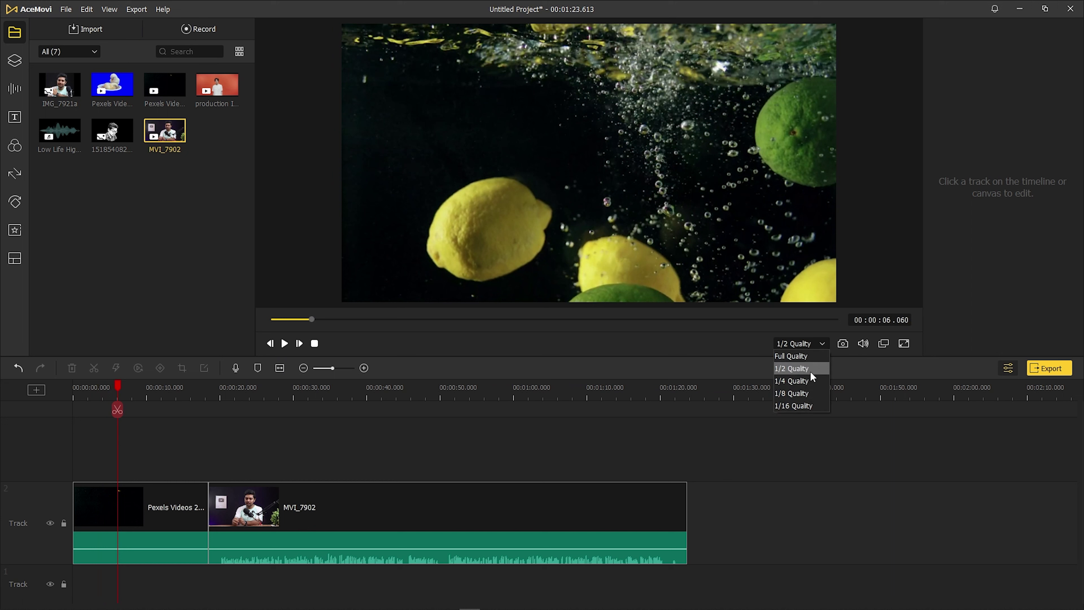
left_click(805, 387)
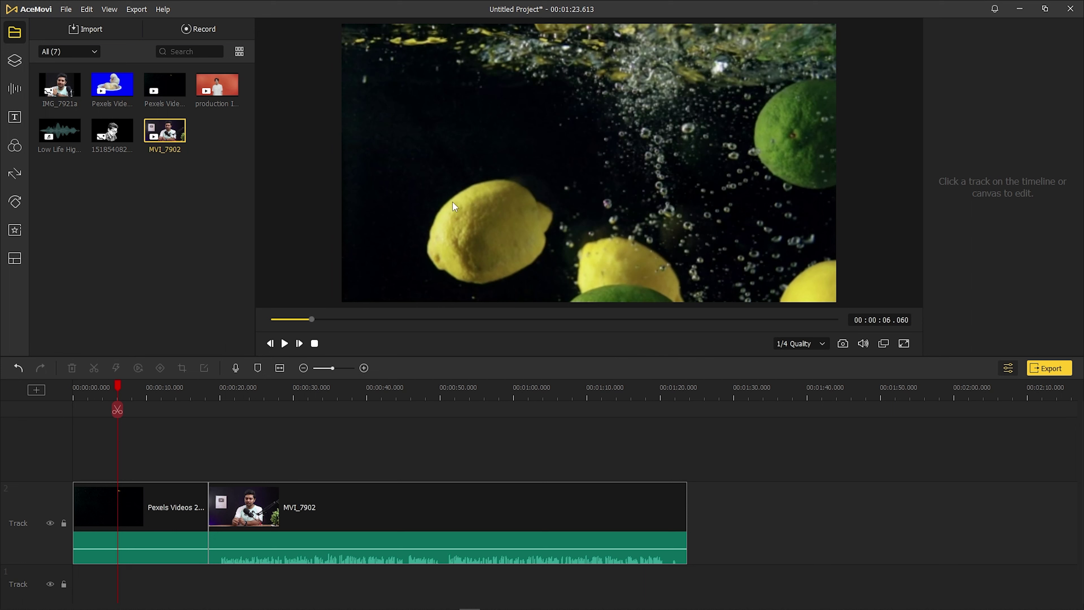
left_click(284, 344)
left_click(270, 344)
left_click(284, 343)
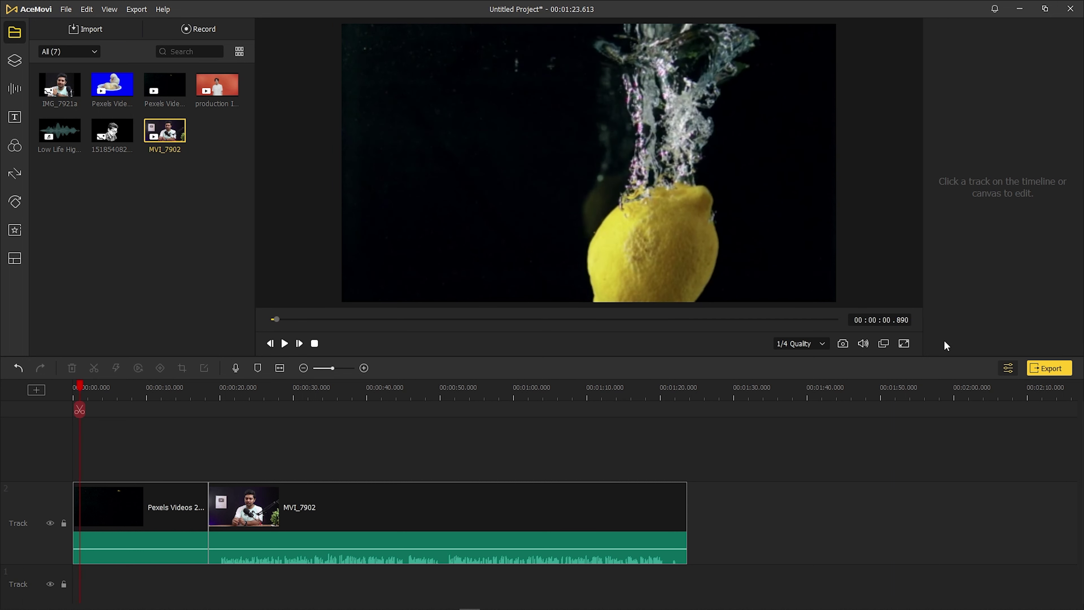
Set the preview quality to 1/8 and play the first clip to about 3.3 seconds.
left_click(817, 341)
left_click(794, 393)
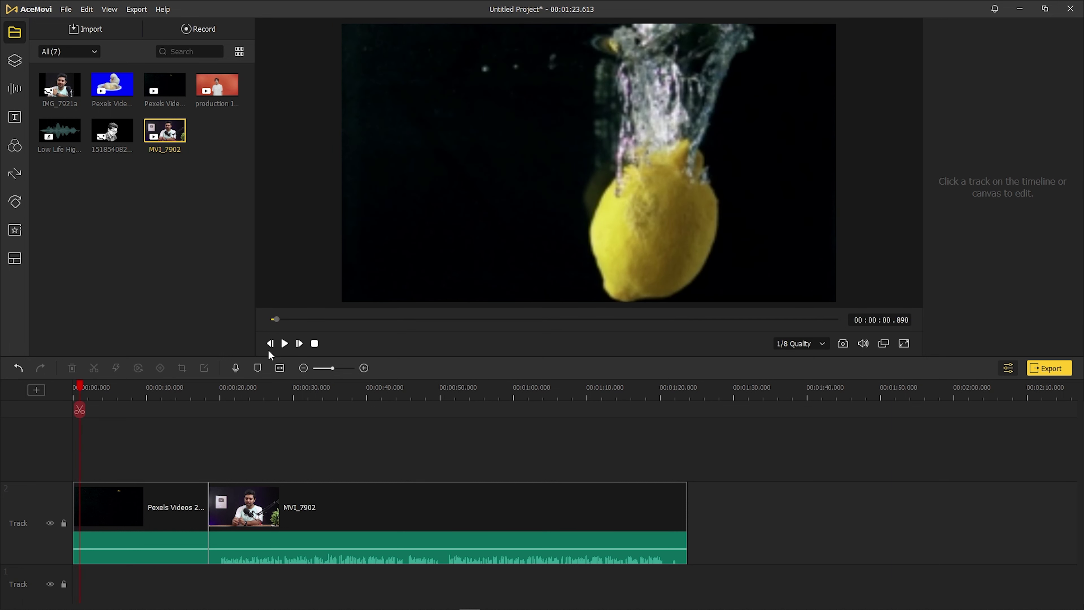
left_click(286, 343)
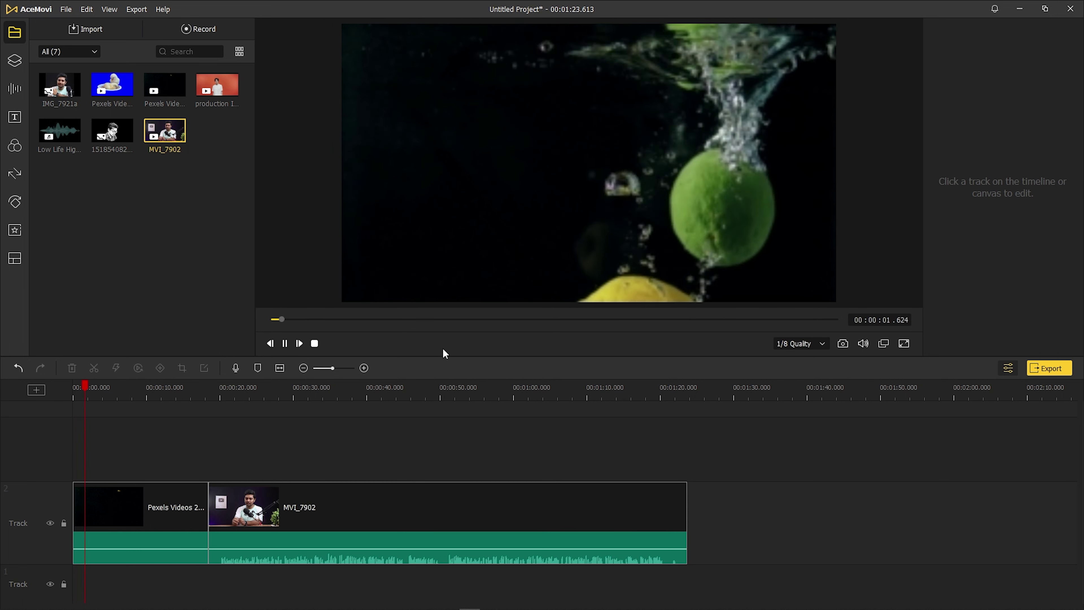
left_click(285, 343)
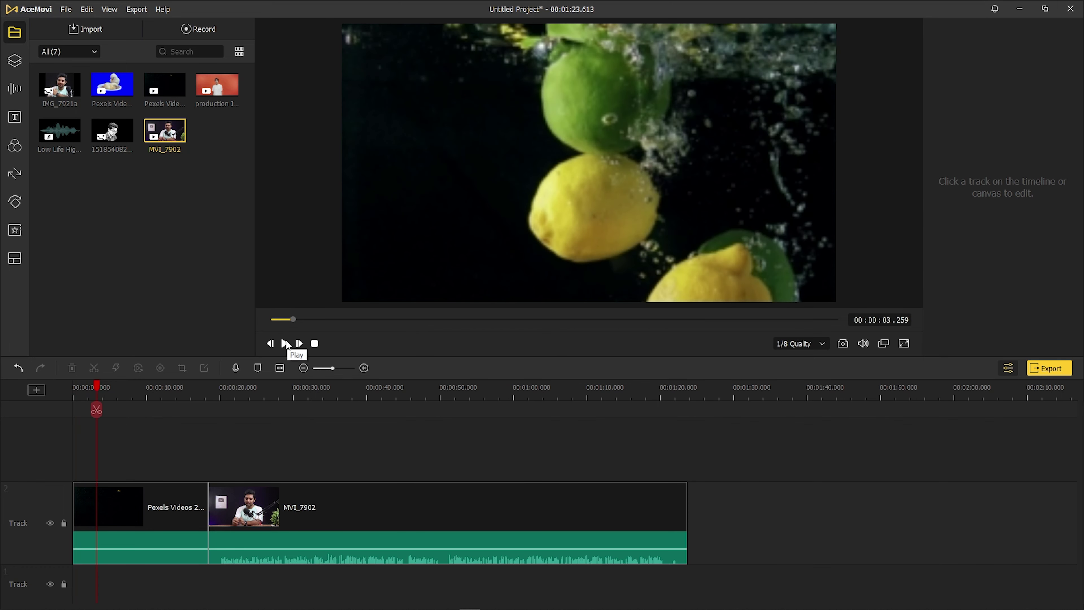
Set the preview quality to 1/16 and play the first clip to about 7.2 seconds.
left_click(152, 521)
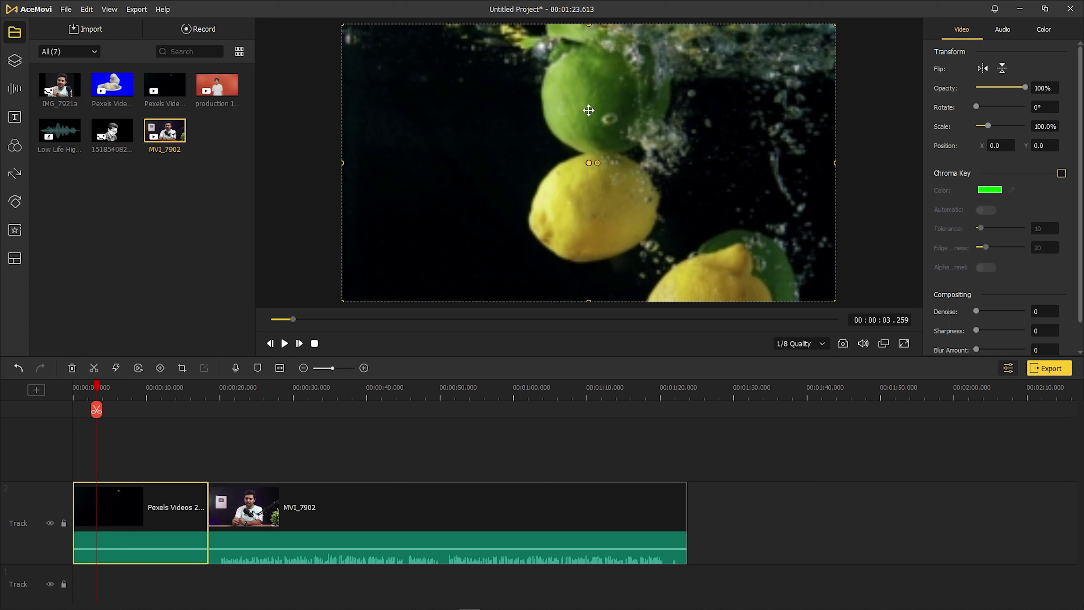
left_click(807, 343)
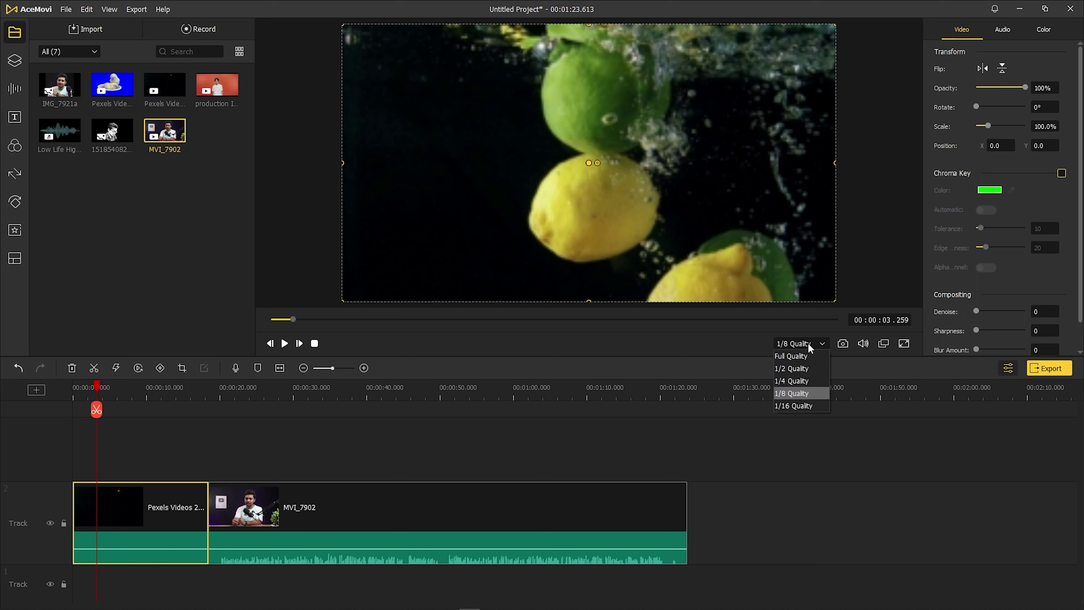
left_click(807, 406)
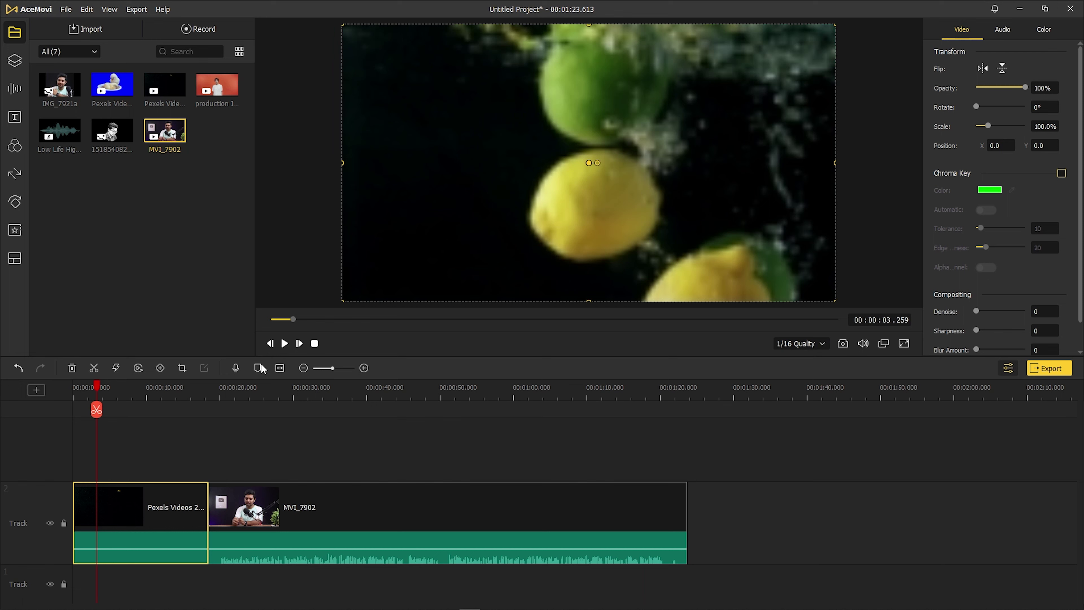
left_click(285, 344)
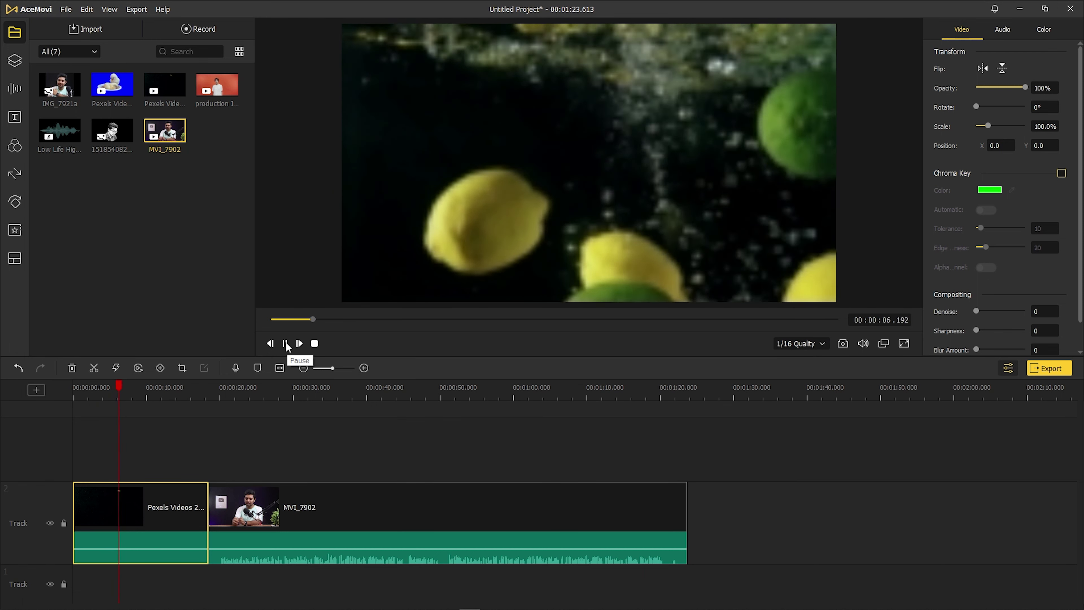
left_click(286, 344)
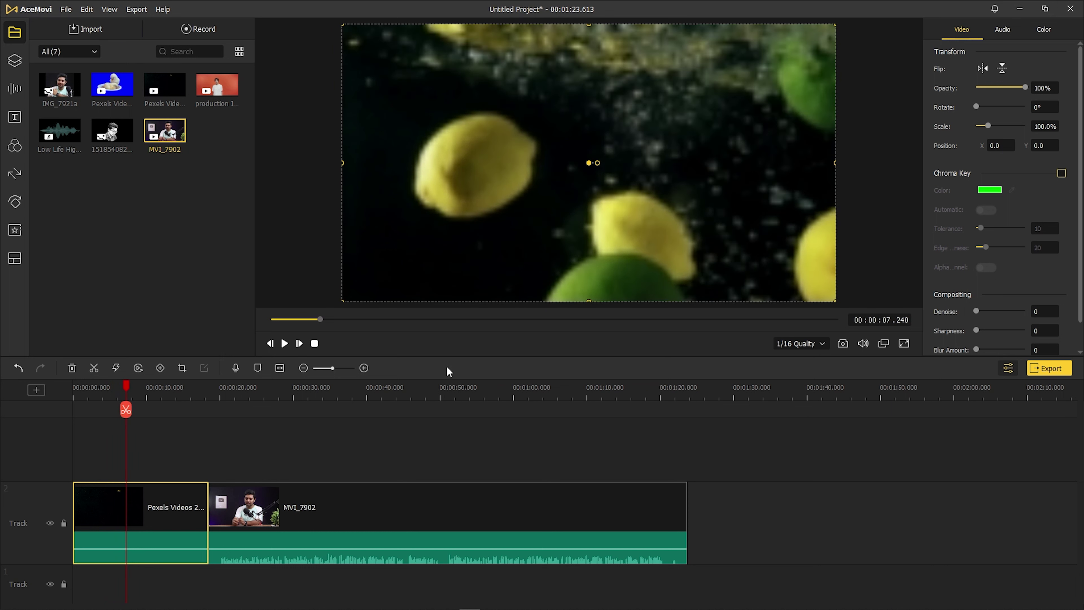
Restore the preview quality to Full Quality, scrub back through the first clip and return the playhead to the start.
left_click(788, 346)
left_click(787, 356)
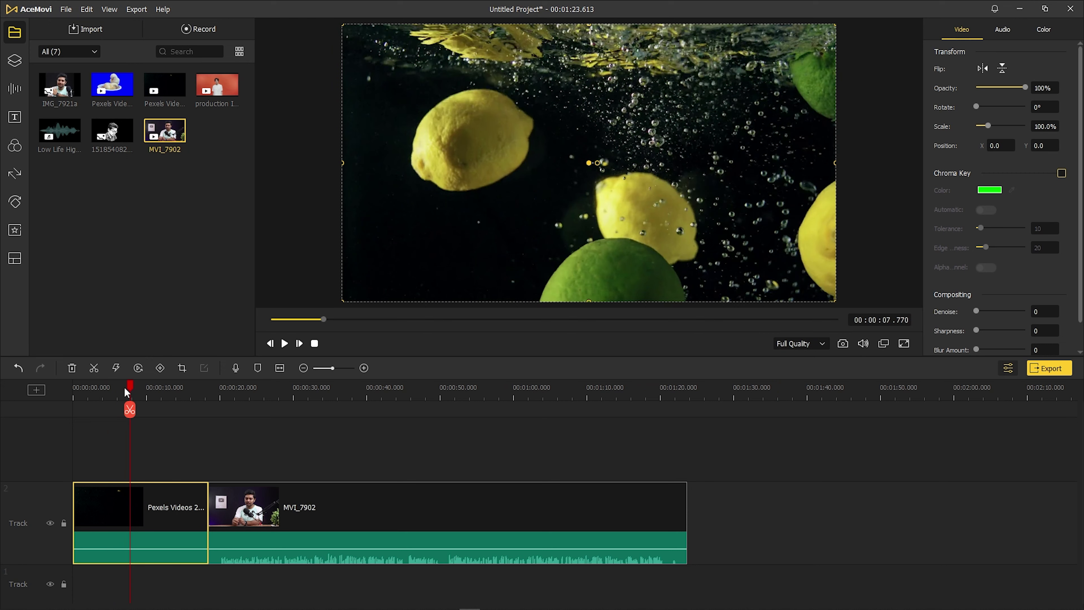
left_click_drag(129, 387, 101, 387)
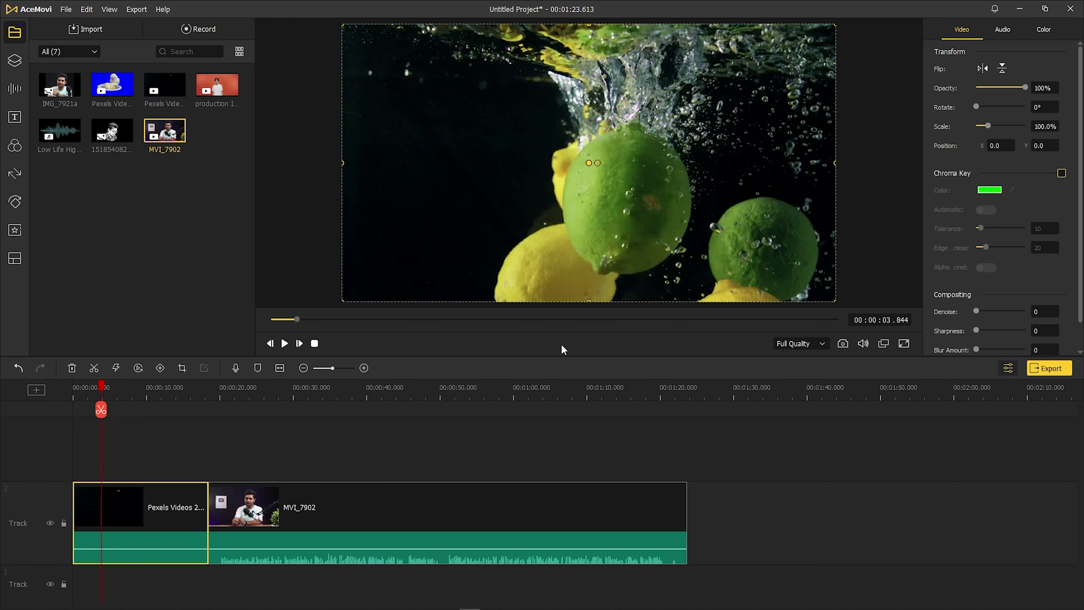
left_click(71, 400)
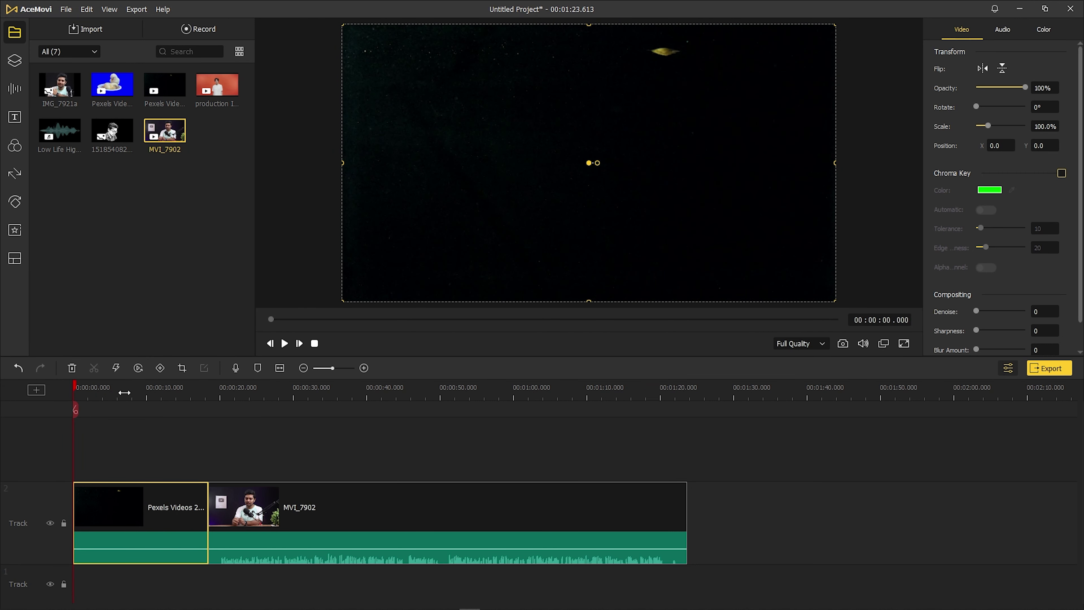
scroll(124, 392, "up", 1)
left_click(375, 517)
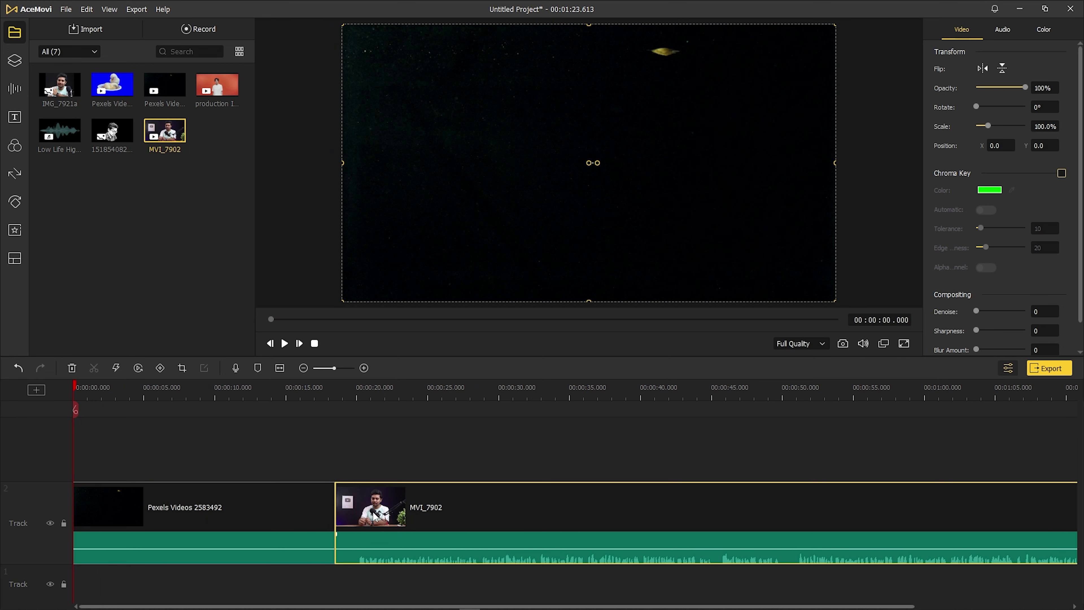
mouse_move(388, 509)
left_mouse_down()
mouse_move(404, 506)
mouse_move(376, 509)
left_mouse_up()
left_click(302, 504)
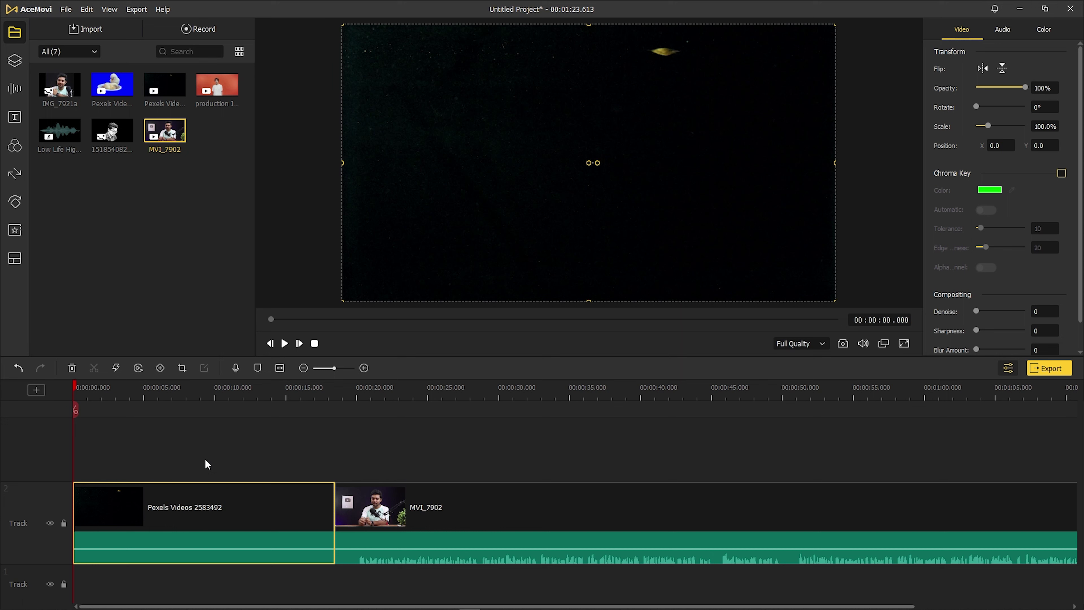
scroll(283, 401, "down", 2)
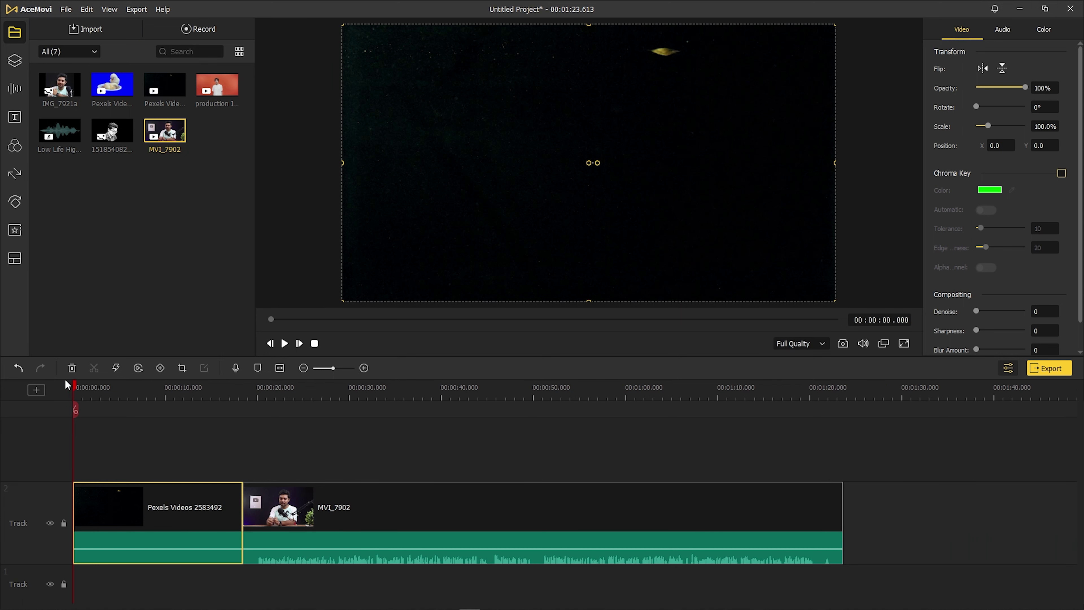
left_click_drag(74, 386, 85, 386)
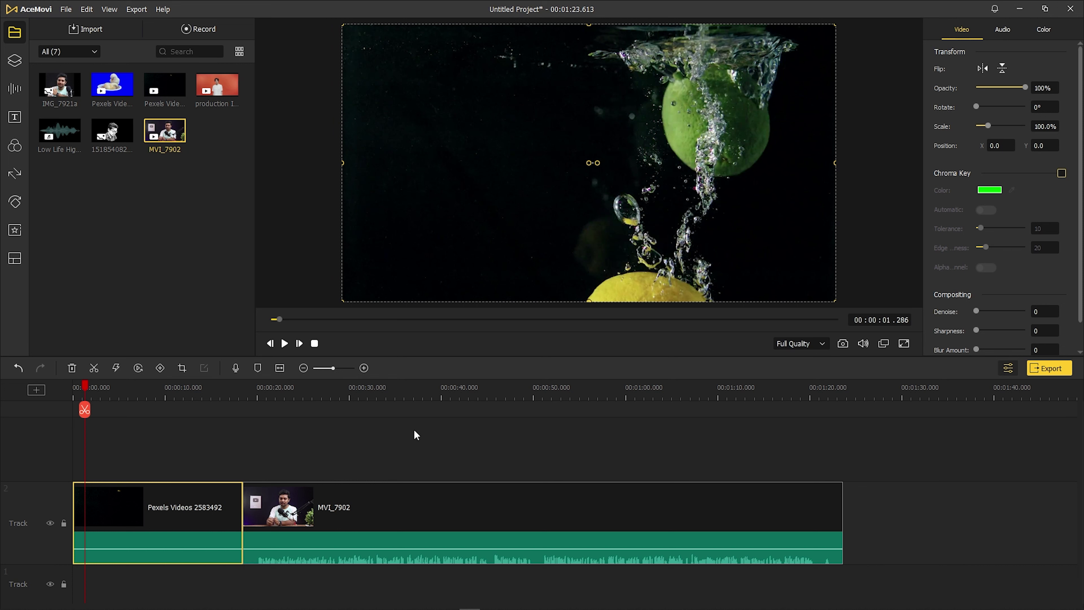
Add the Low Life High Life audio to the track below the videos and return the playhead to the start.
left_click_drag(60, 130, 64, 592)
left_click(433, 395)
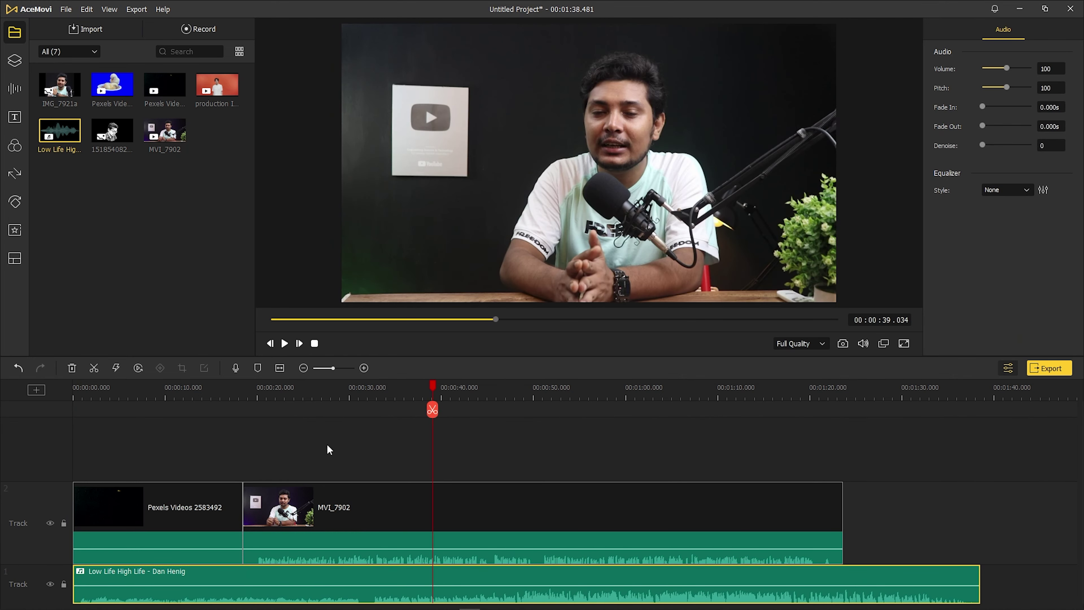
left_click(141, 395)
left_click_drag(140, 395, 73, 396)
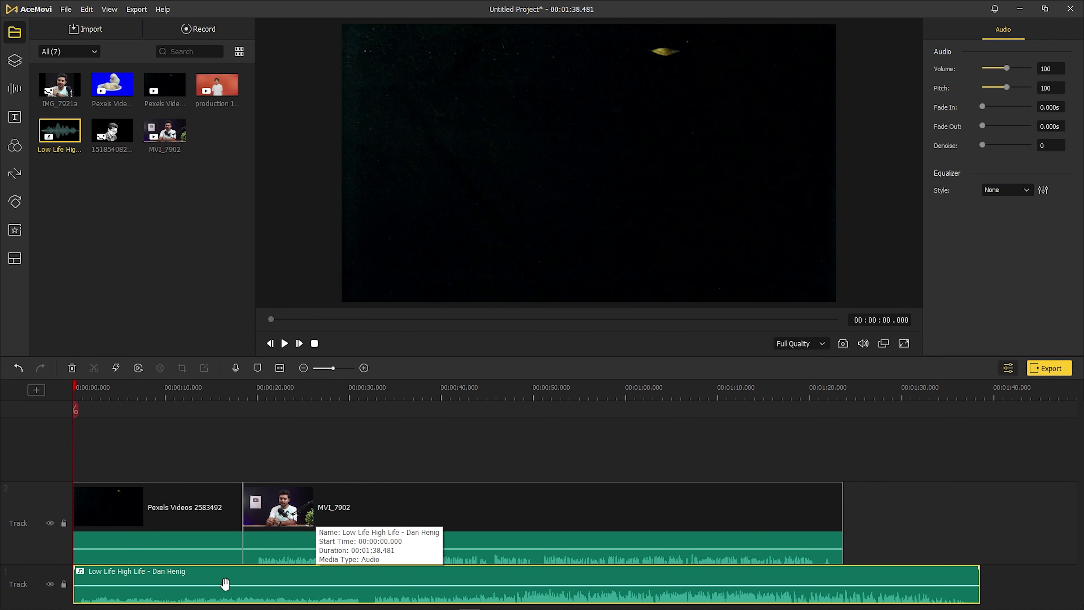
Raise the music clip's volume to 200 on its volume line, then lower it to 59 in its audio settings.
mouse_move(204, 586)
left_mouse_down()
mouse_move(201, 598)
mouse_move(205, 565)
left_mouse_up()
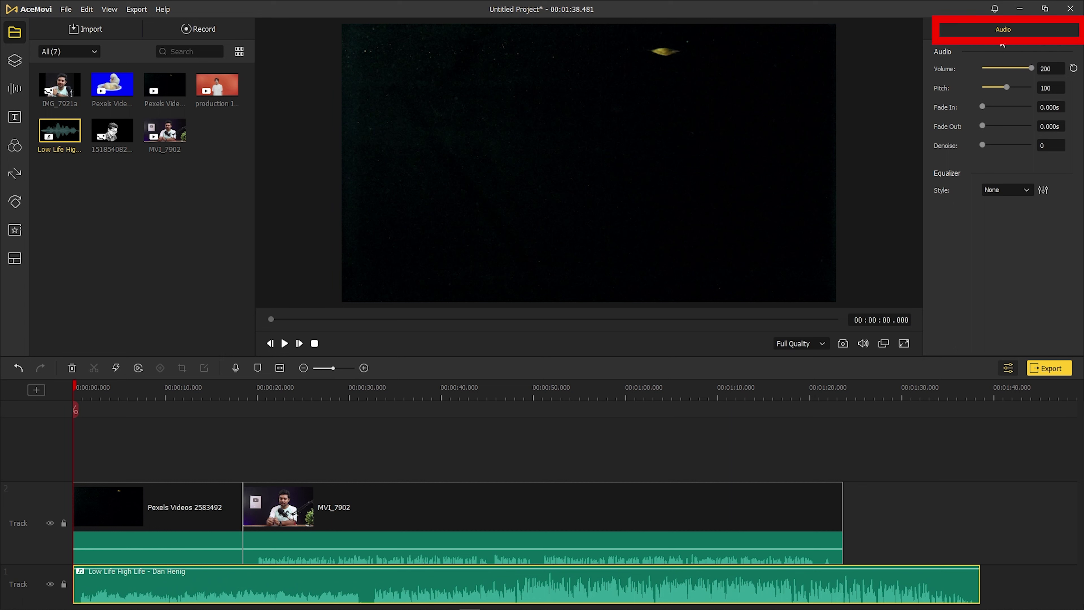
left_click_drag(1031, 68, 1001, 69)
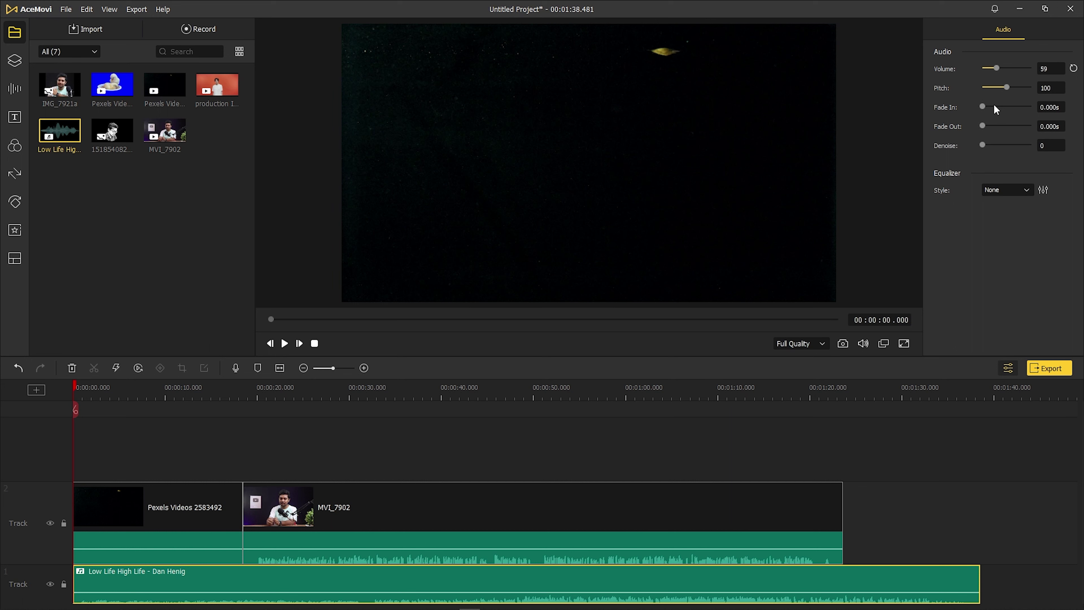
Set the music clip's fade in to 29.431 s, fade out to 28.299 s and denoise to -55.
left_click_drag(984, 106, 997, 106)
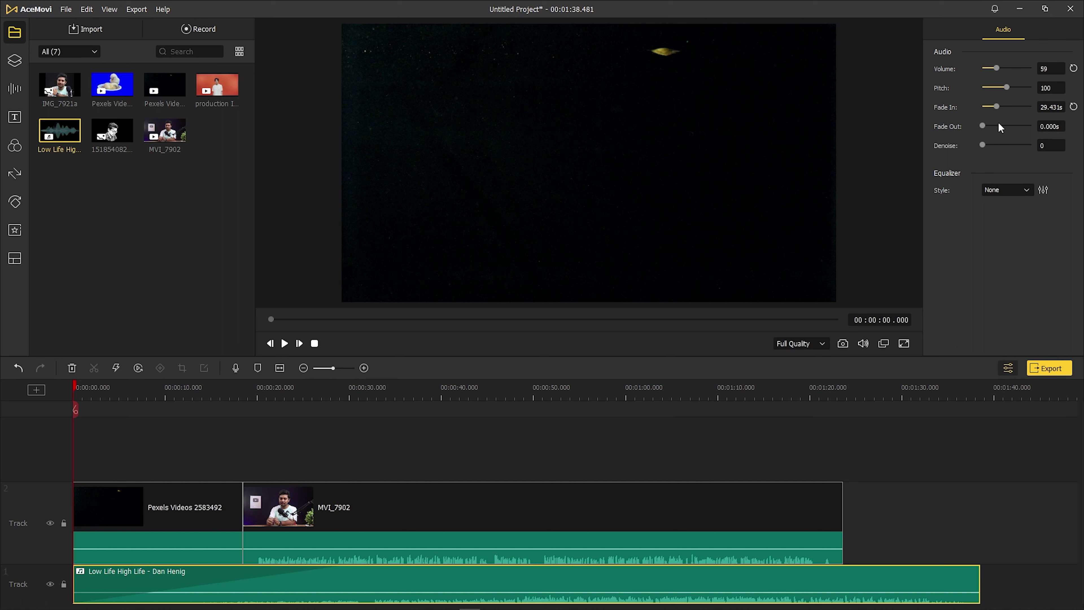
left_click_drag(984, 126, 996, 126)
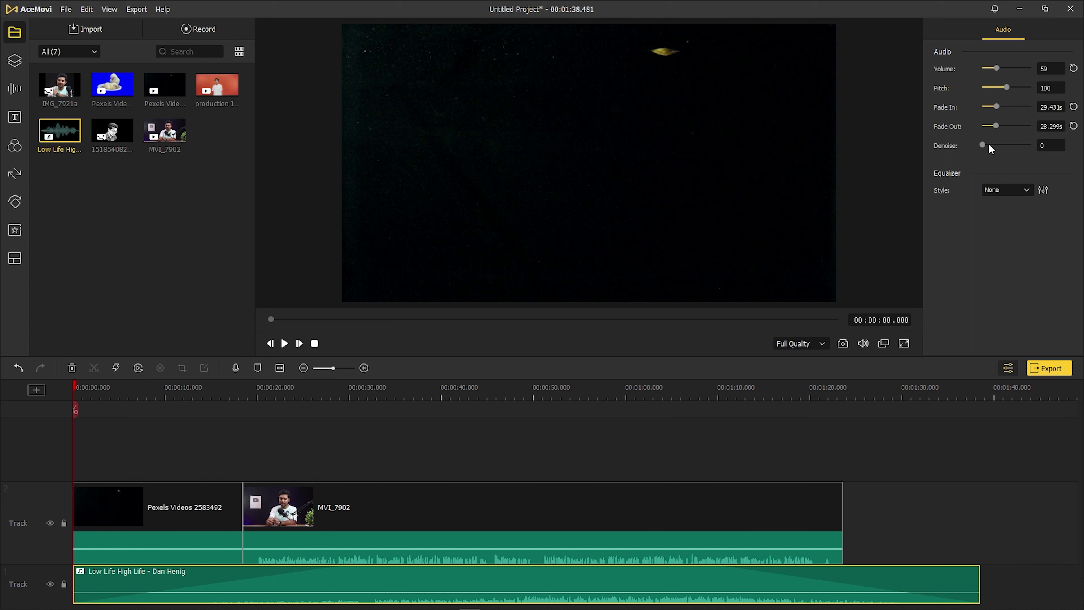
left_click_drag(982, 145, 995, 147)
Delete the Low Life High Life music clip from the lower track.
left_click(385, 526)
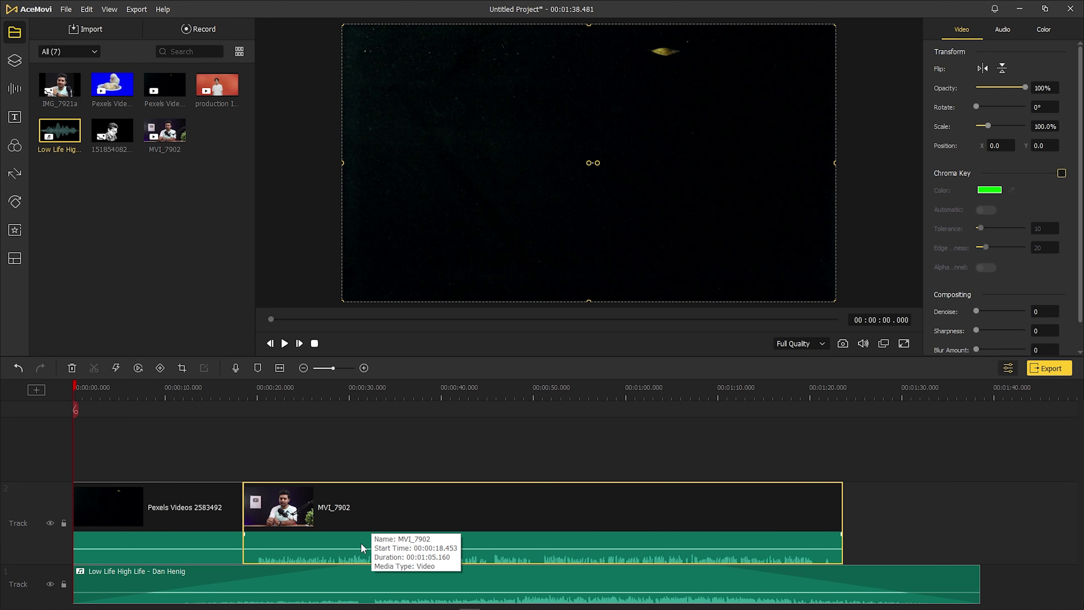
left_click(352, 595)
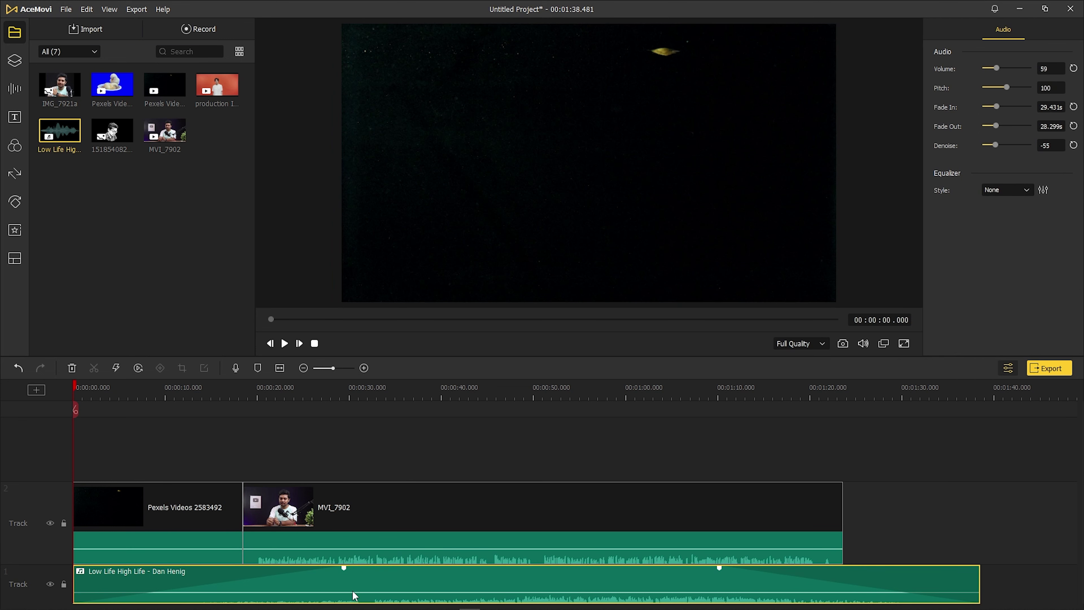
key("Delete")
Raise the MVI_7902 clip's volume to 148 and play it from about 18.6 seconds.
left_click(243, 408)
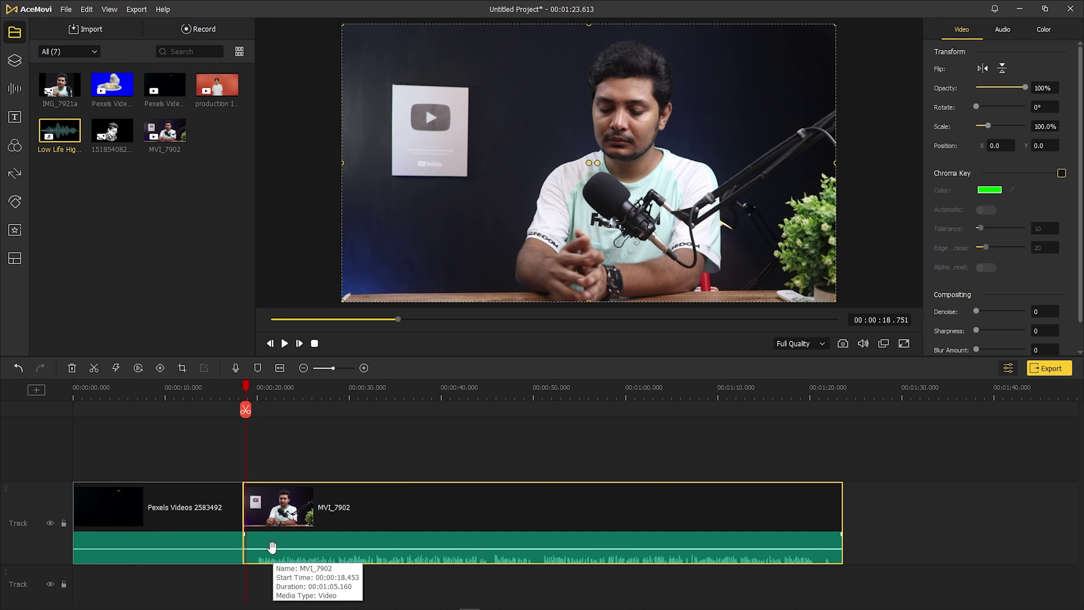
left_click_drag(272, 547, 274, 541)
left_click_drag(254, 396, 250, 397)
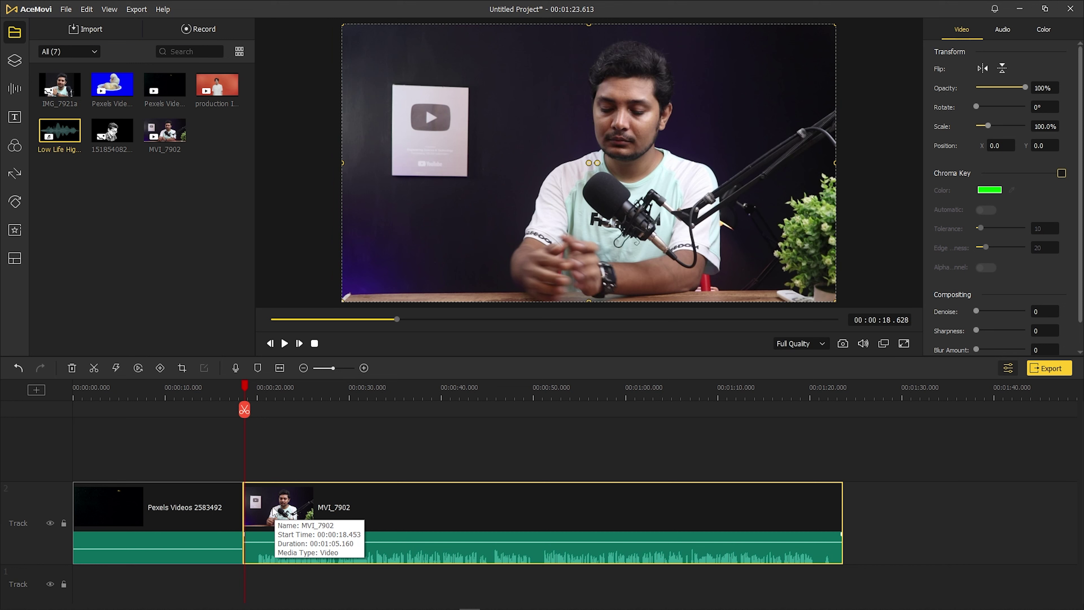
key("space")
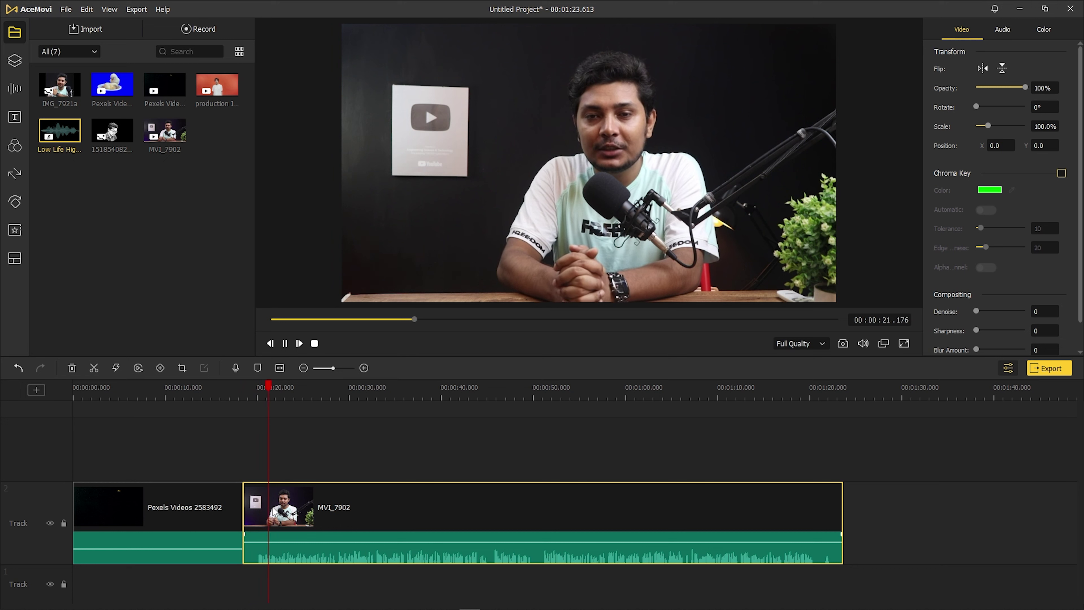
left_click(260, 444)
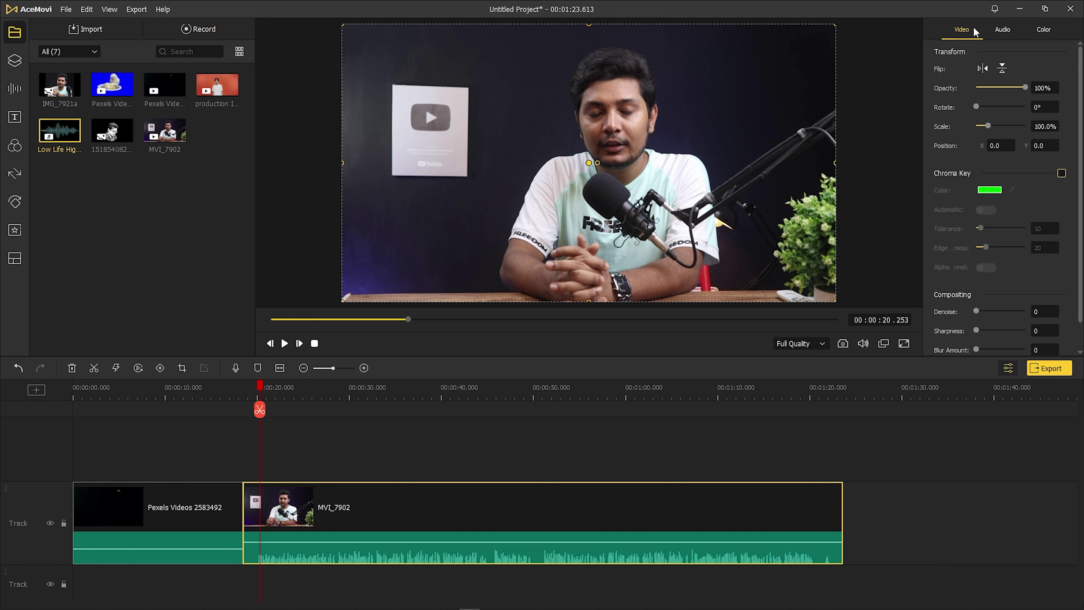
Set the MVI_7902 clip's denoise to -101 and play it from near its beginning.
left_click(1004, 30)
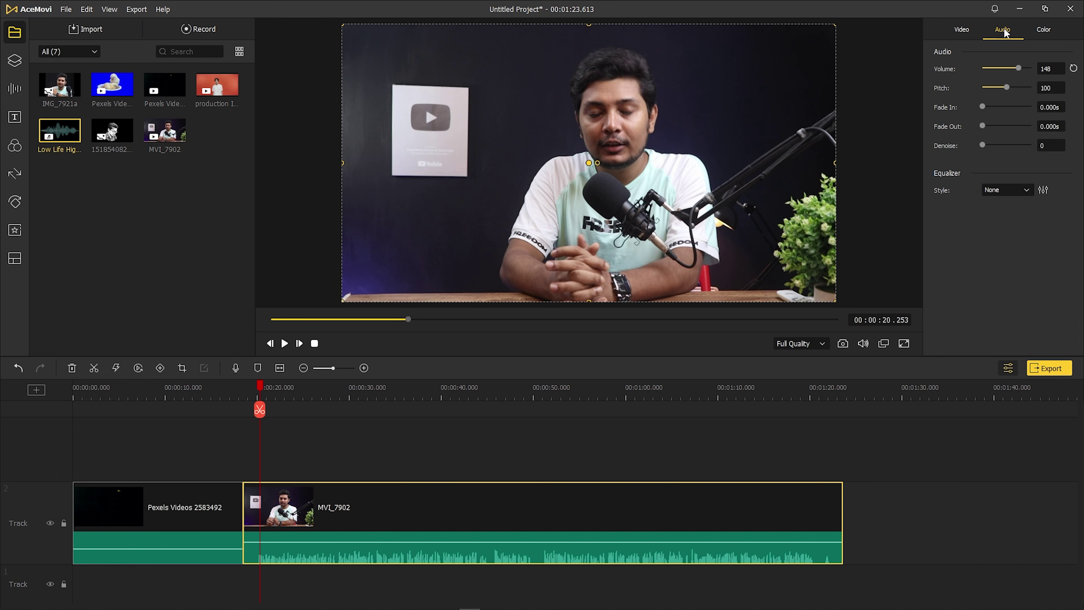
left_click_drag(984, 145, 1007, 145)
left_click_drag(260, 388, 248, 391)
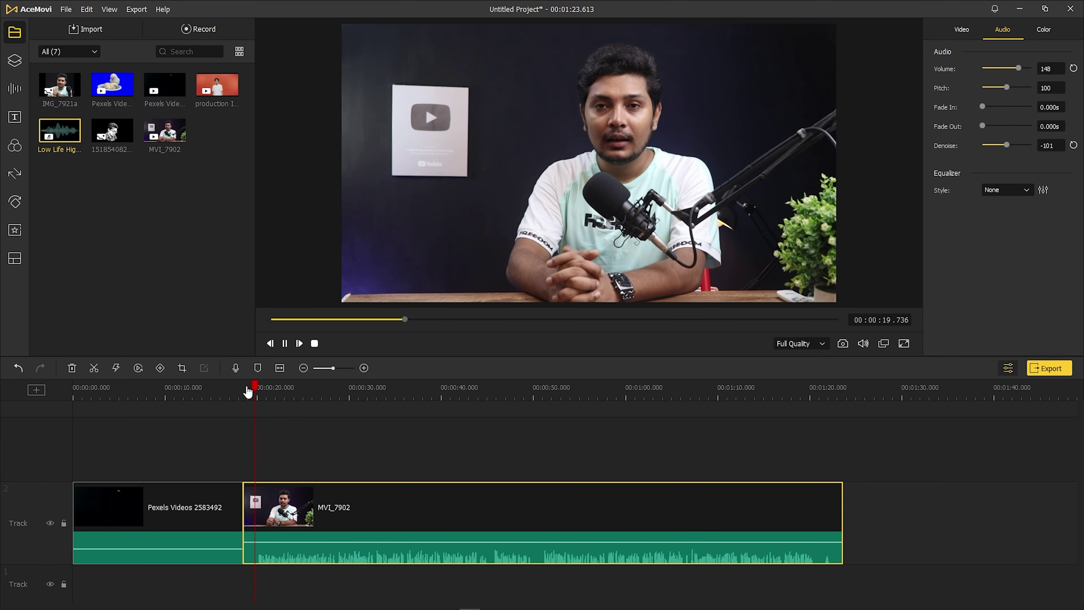
Set the MVI_7902 clip's denoise to -200 and replay a short passage, pausing at about 25.4 seconds.
left_click_drag(1008, 146, 1042, 146)
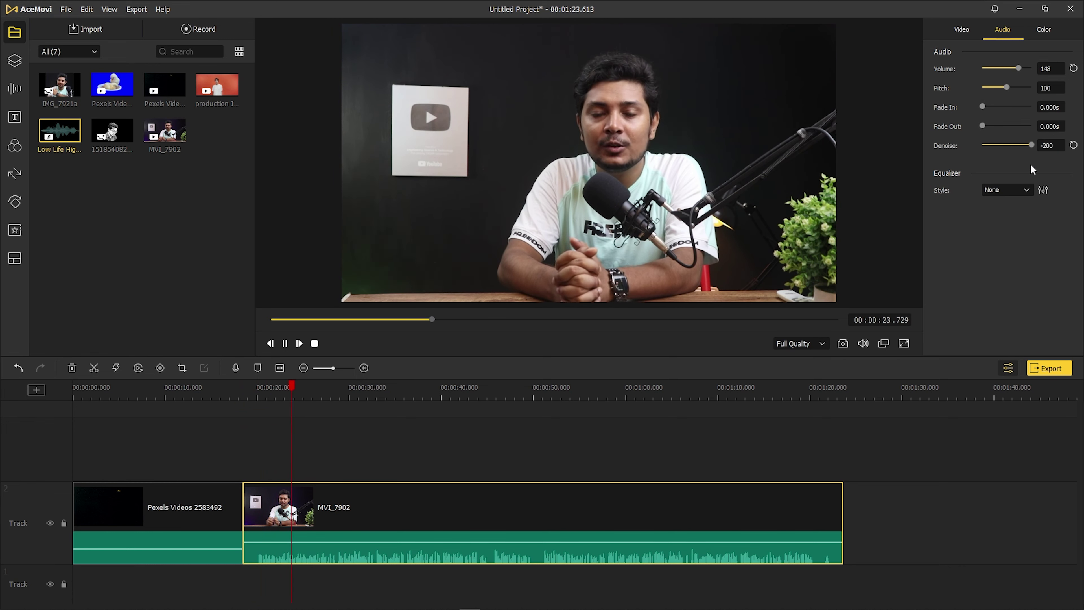
key("space")
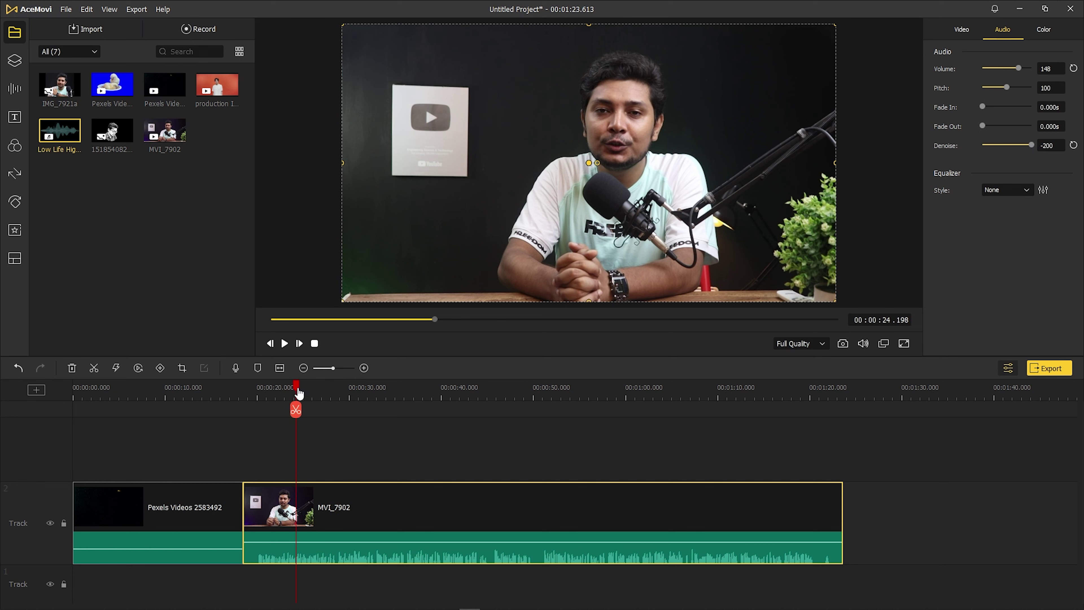
left_click_drag(297, 390, 280, 390)
key("space")
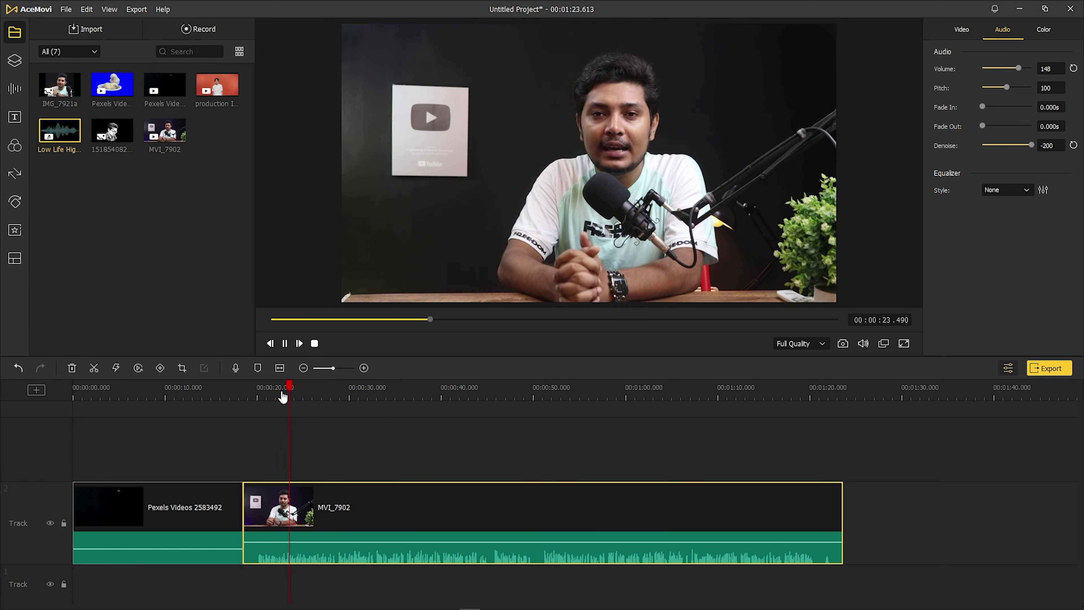
key("space")
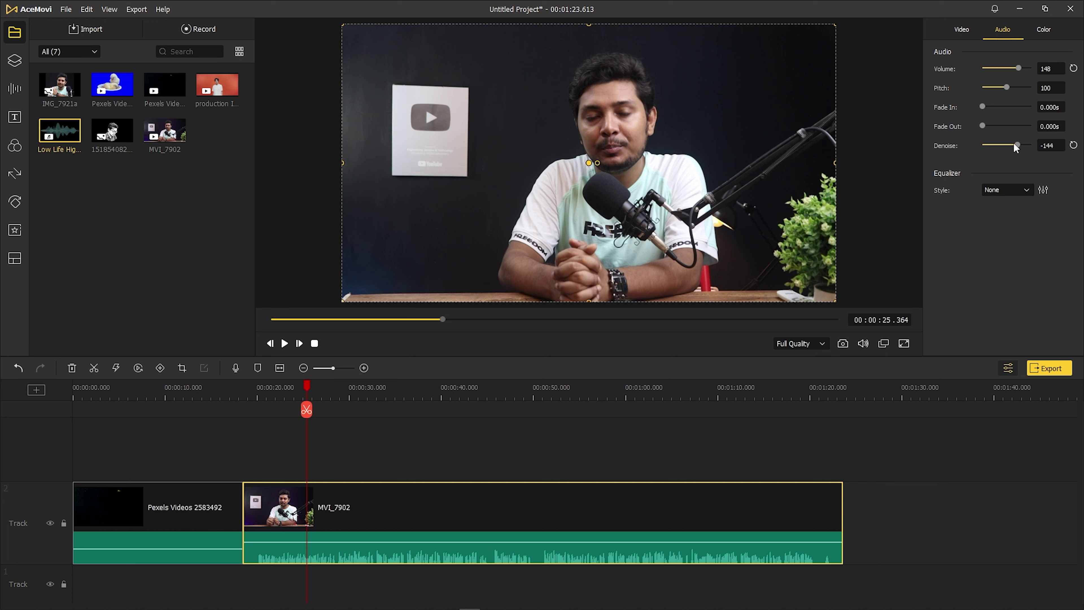
Set the MVI_7902 clip's denoise to -144 and replay it to about 24.9 seconds.
left_click_drag(307, 388, 266, 388)
left_click(285, 343)
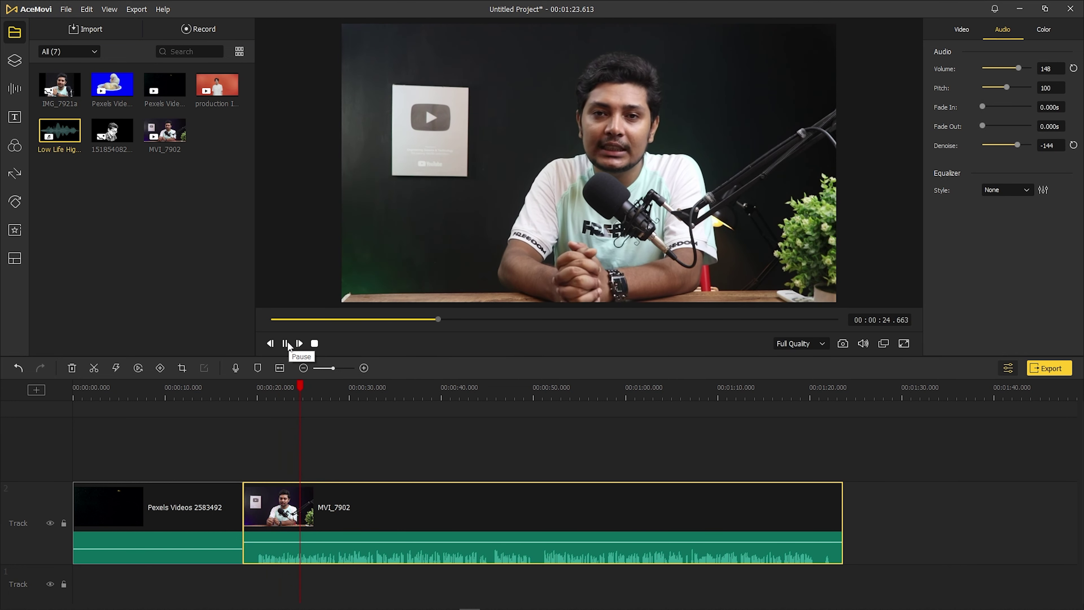
left_click(287, 343)
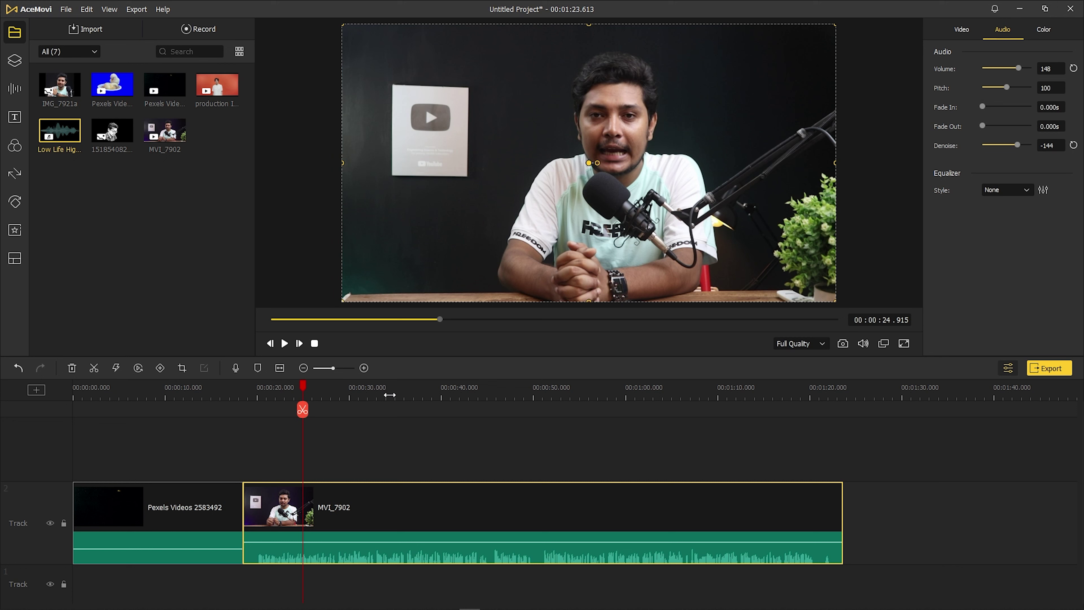
Apply a custom equalizer to the MVI_7902 clip with the 60, 170 and 310 bands raised, and play the result.
left_click(1044, 190)
left_click_drag(457, 278, 479, 276)
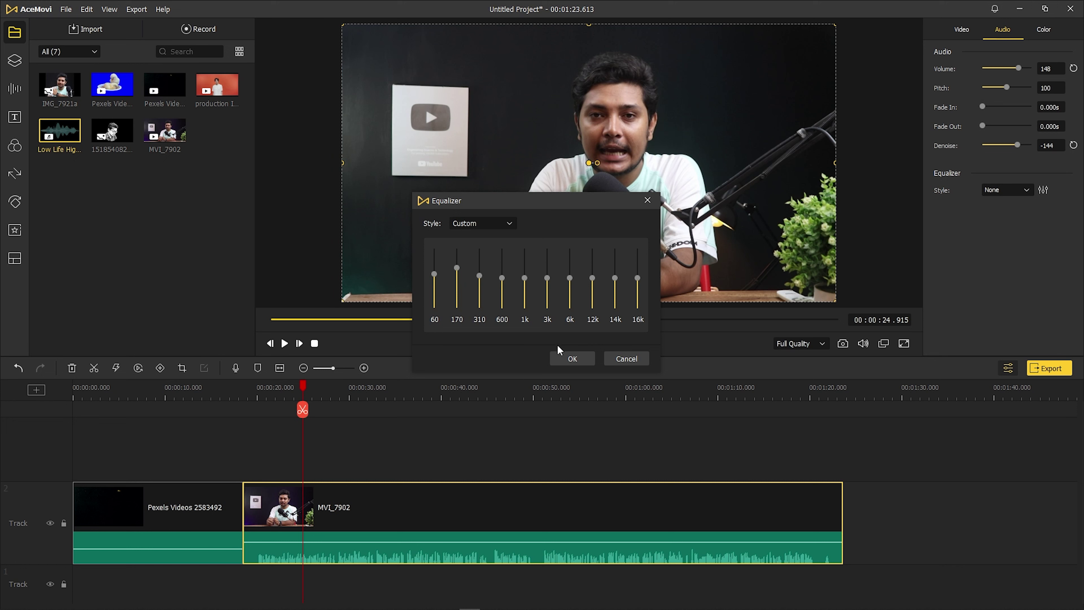
left_click(571, 359)
left_click(285, 344)
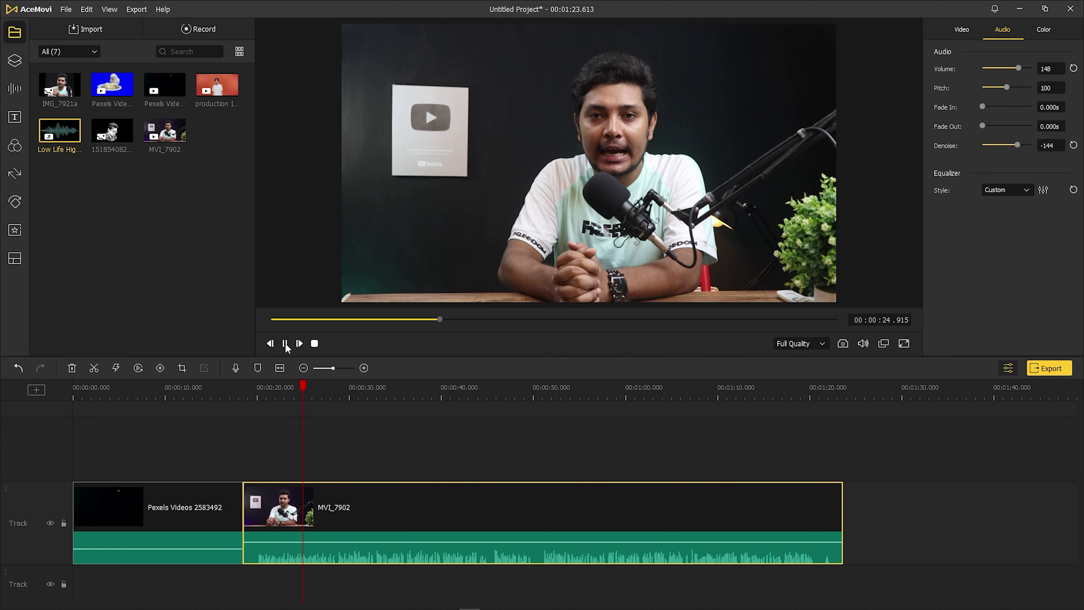
Raise the 60, 170, 310, 600 and 1k bands of the MVI_7902 clip's custom equalizer, apply it and stop playback at about 41.2 seconds.
left_click(1043, 190)
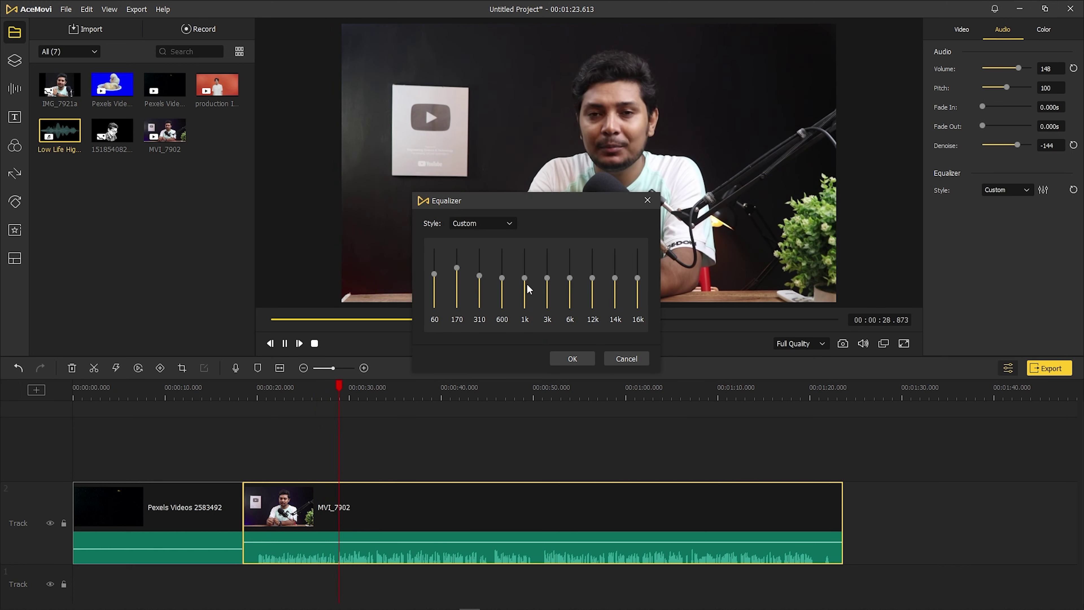
left_click_drag(457, 269, 434, 268)
left_click_drag(502, 278, 525, 274)
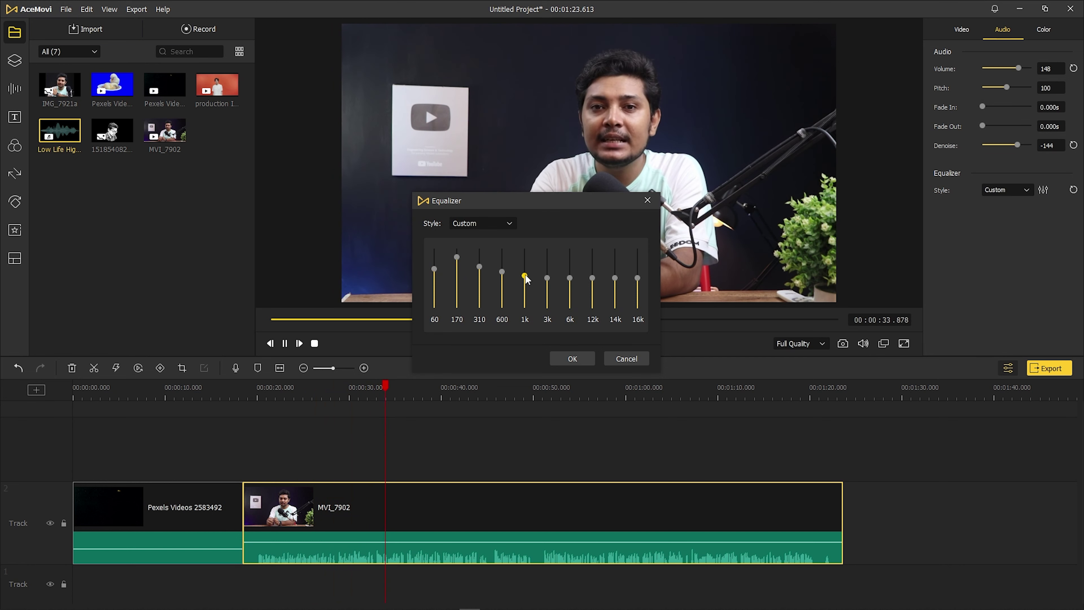
left_click(559, 359)
key("space")
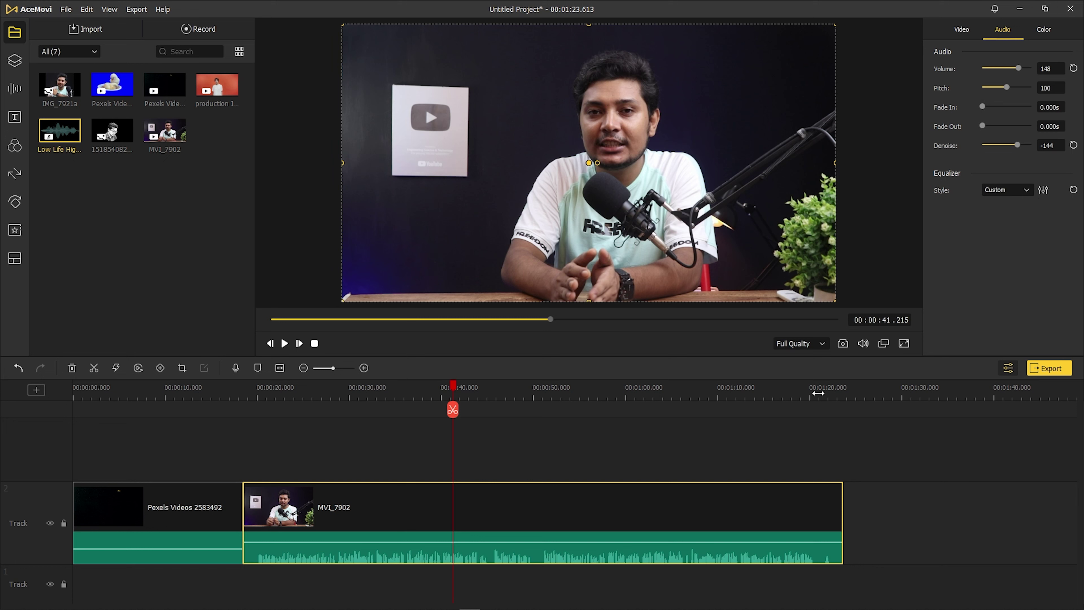
Lower the MVI_7902 clip's volume to 0% and place the playhead near its beginning, at about 19.2 seconds.
left_click(272, 389)
left_click_drag(272, 389, 430, 410)
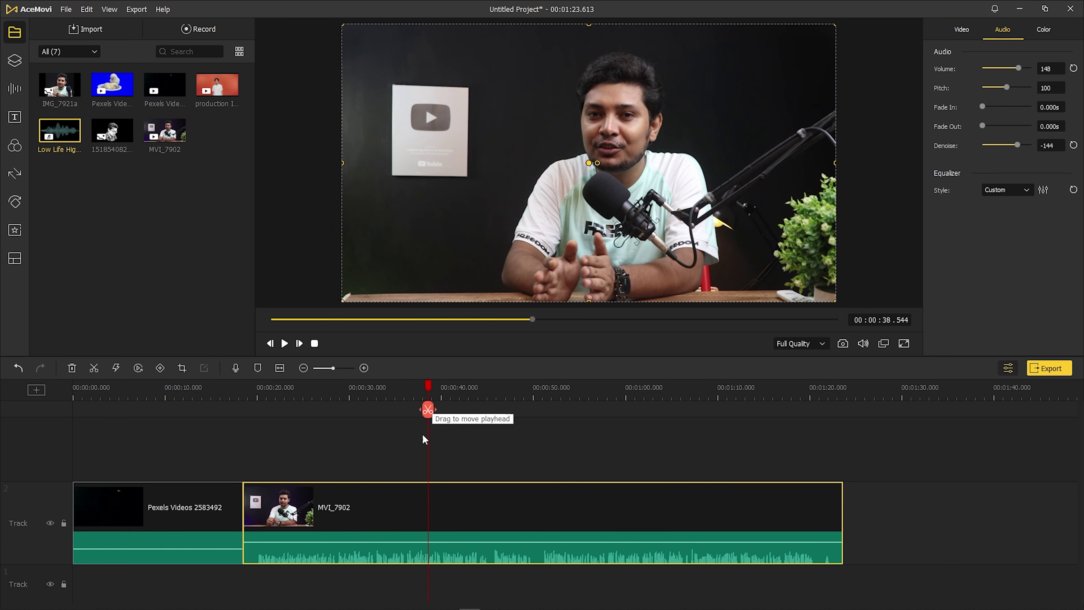
left_click_drag(309, 542, 305, 582)
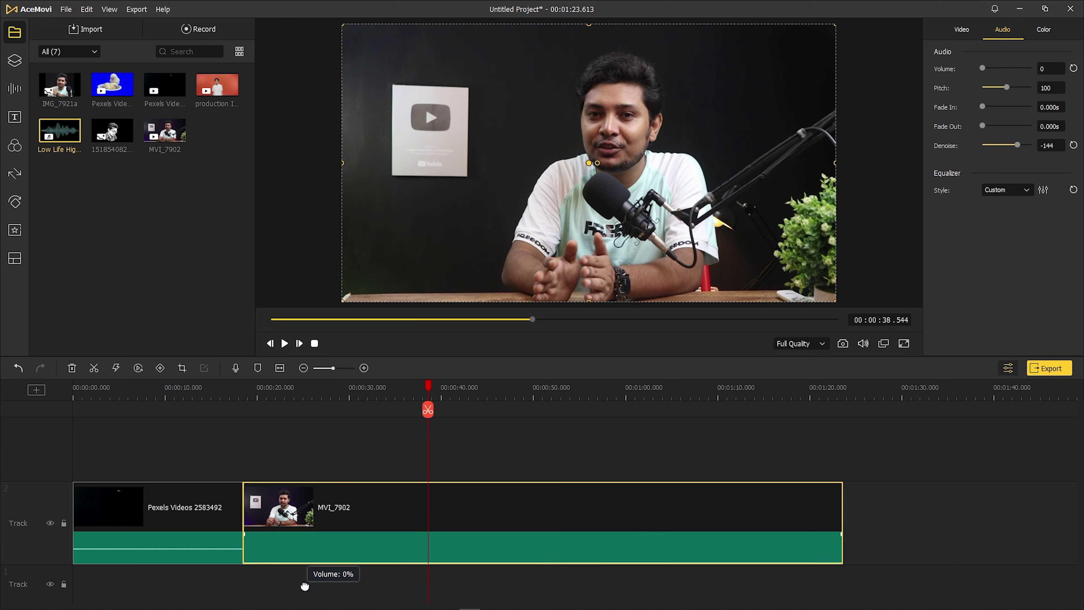
left_click(250, 396)
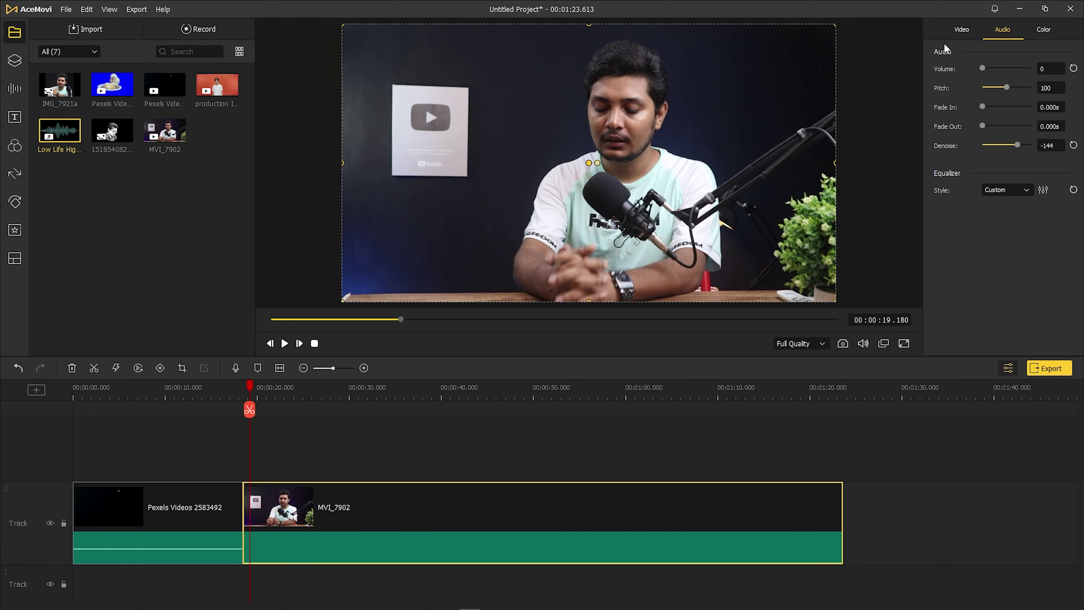
Mirror the MVI_7902 clip horizontally, trying the vertical flip and turning it back off.
left_click(962, 30)
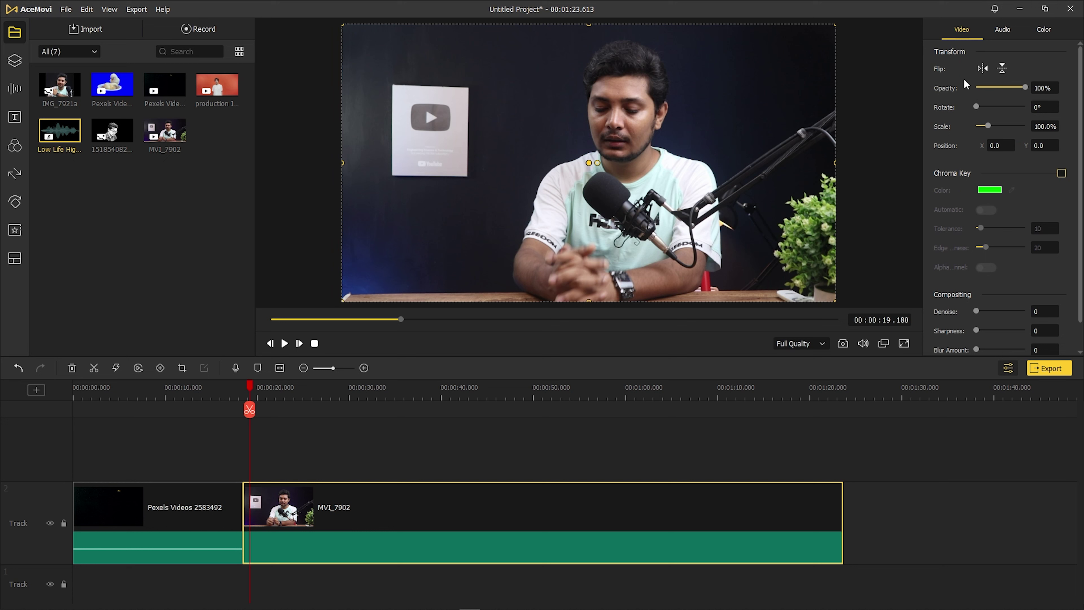
left_click(983, 69)
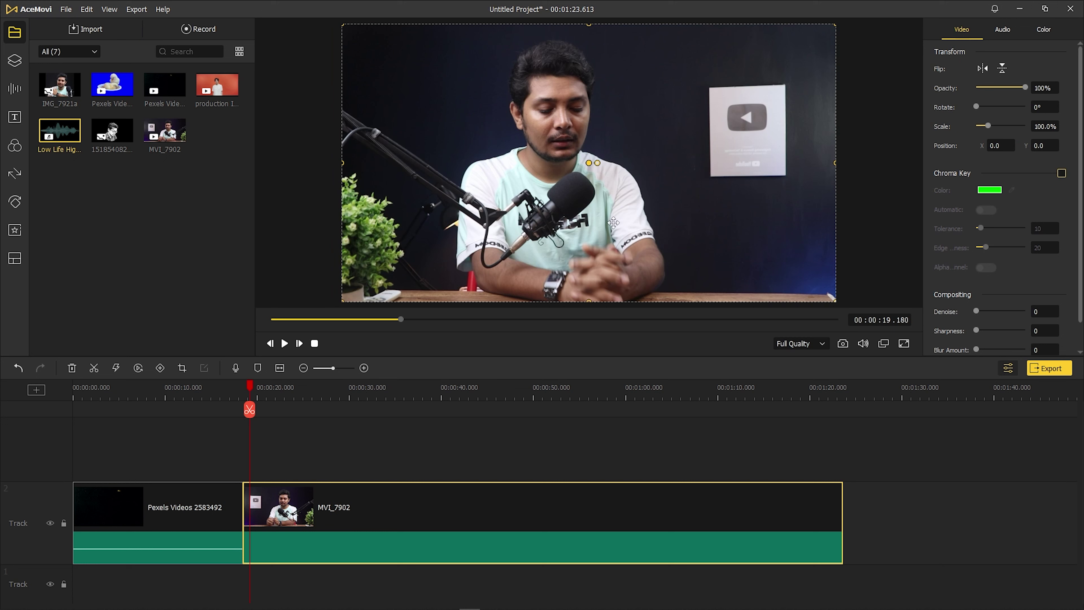
left_click(1002, 68)
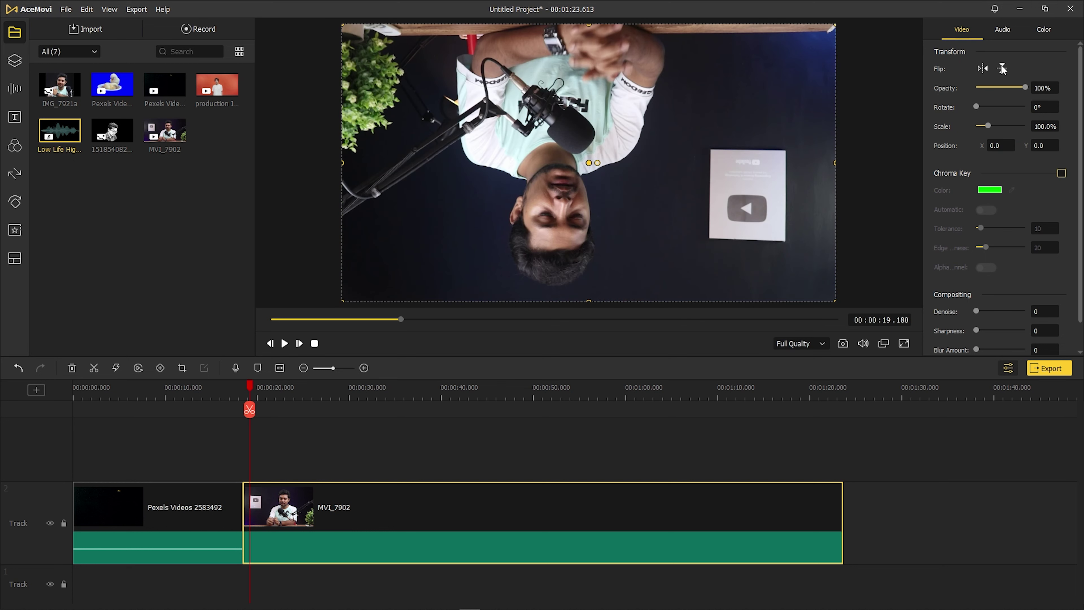
left_click(1002, 68)
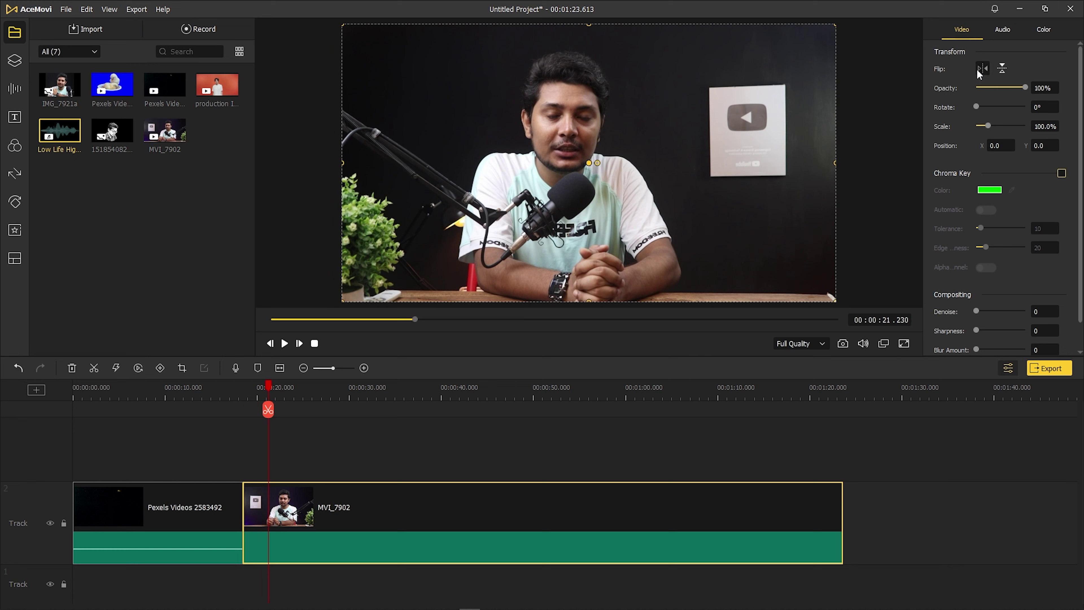
left_click(982, 69)
left_click(982, 69)
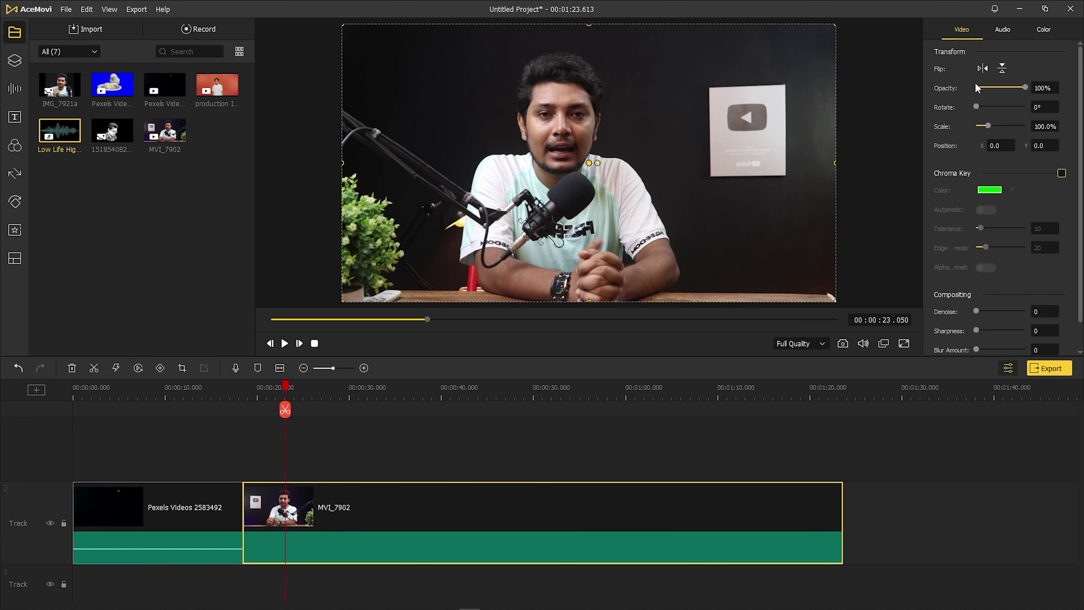
Try a 41° rotation on the MVI_7902 clip, reset it to 0° and scale the clip to 105.5%.
left_click_drag(1020, 87, 1060, 91)
left_click(982, 107)
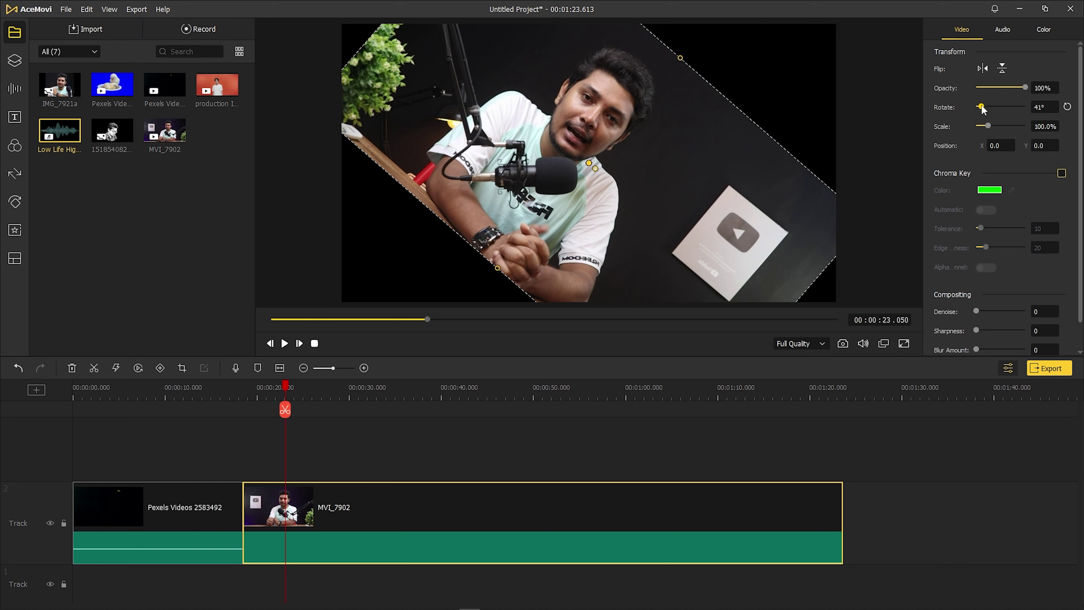
left_click_drag(981, 106, 991, 128)
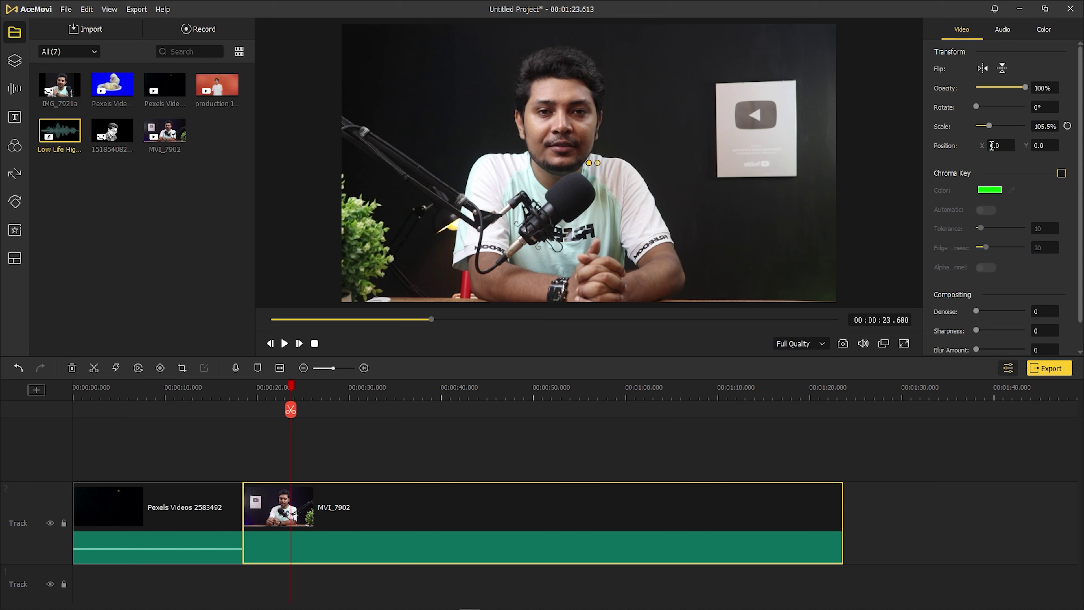
Try horizontal positions of 10, 50 and 200 for the MVI_7902 clip and return X to 0.
left_click_drag(1003, 144, 984, 148)
type("10")
key("Return")
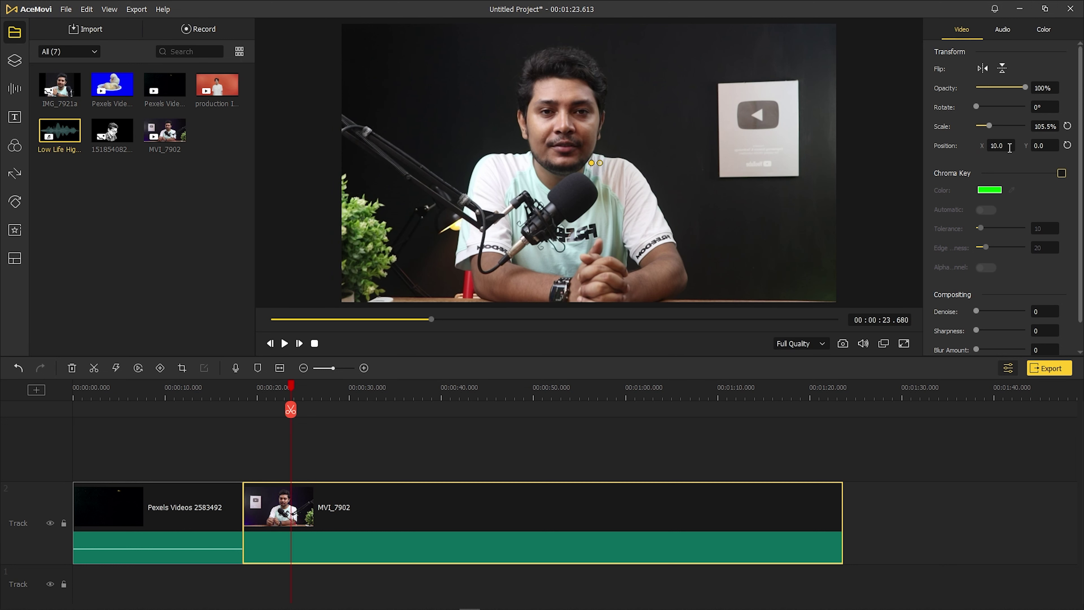
type("50")
key("Return")
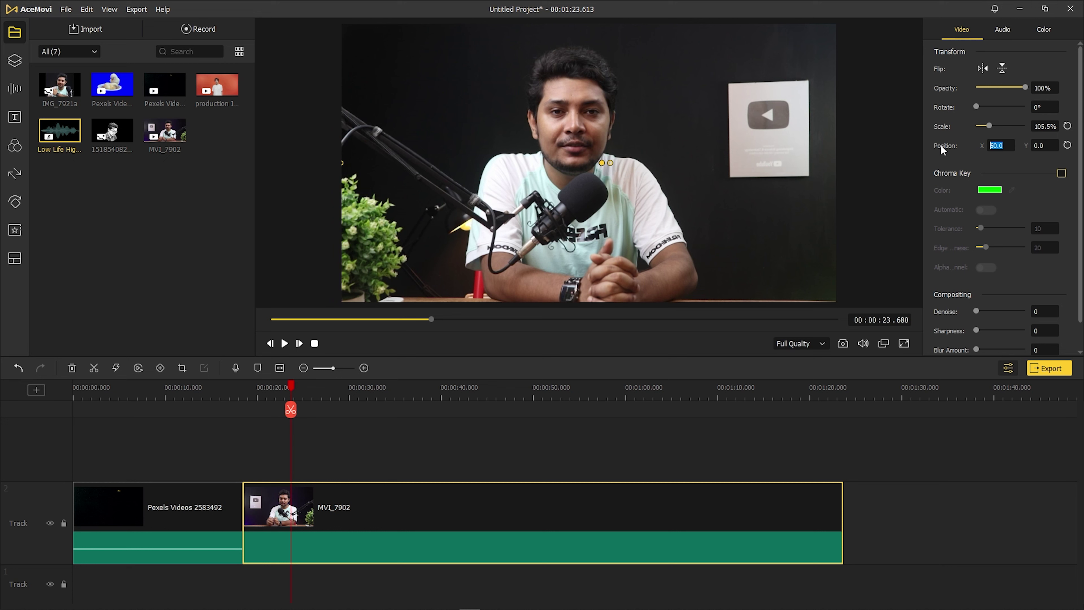
left_click(1007, 145)
type("200")
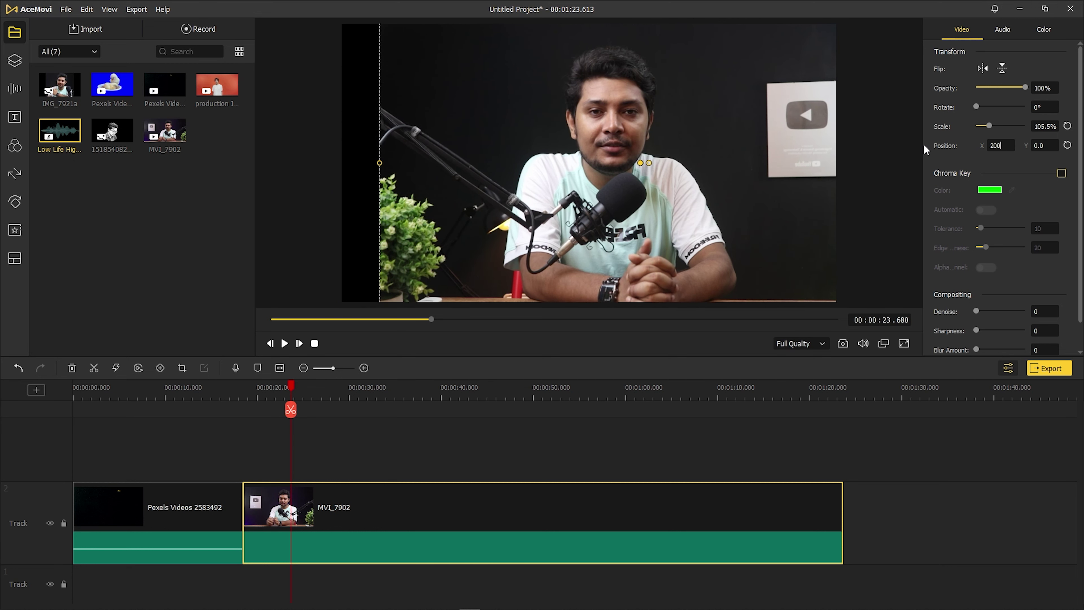
left_click(1045, 147)
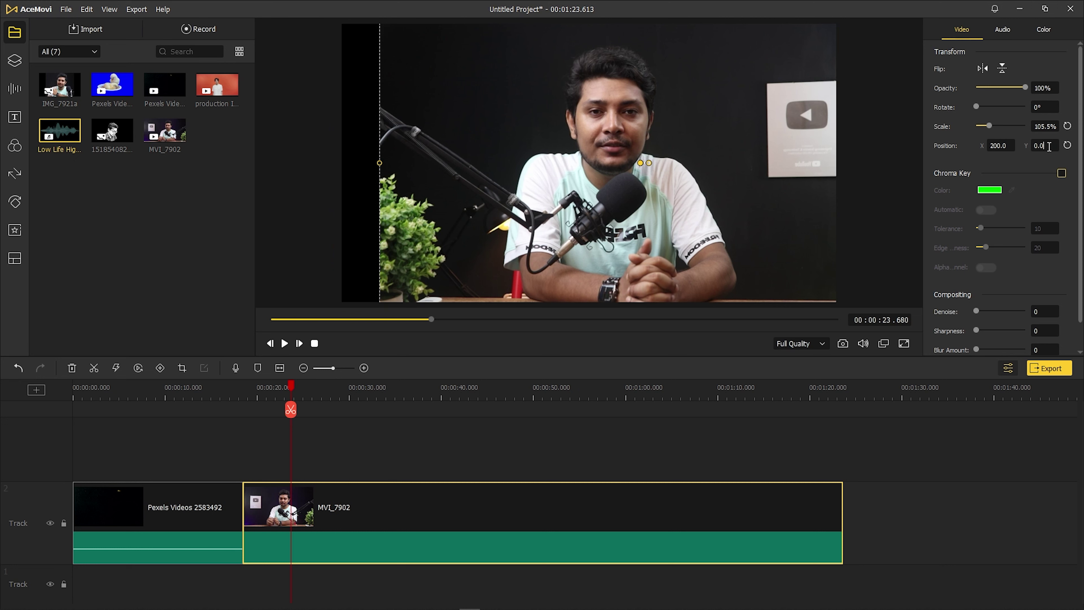
double_click(1013, 145)
type("0")
key("Return")
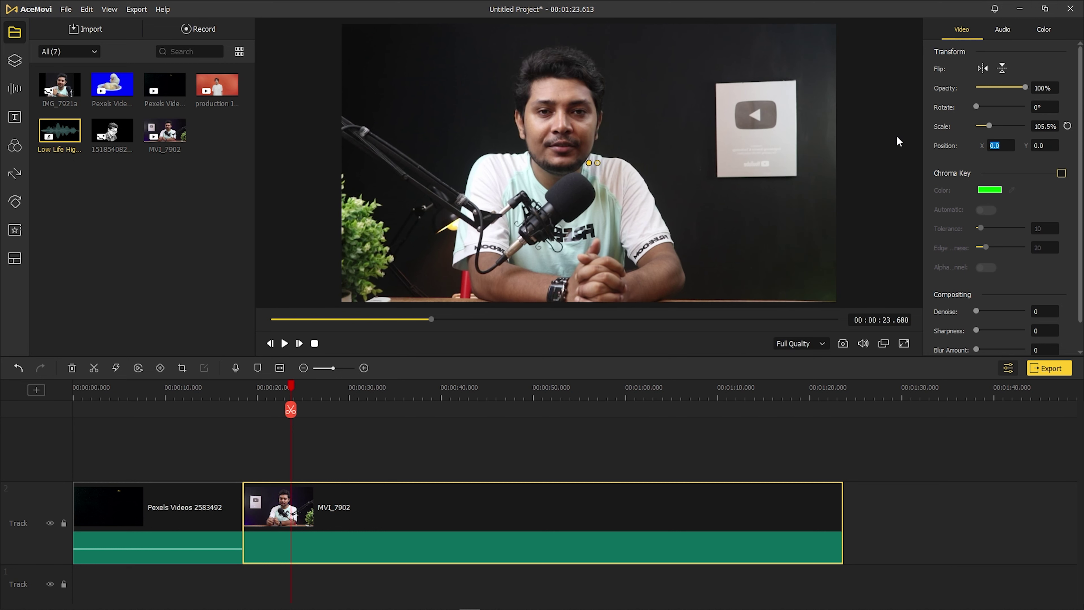
Try a vertical position of 200 for the MVI_7902 clip and return Y to 0.
key("Tab")
type("200")
key("Return")
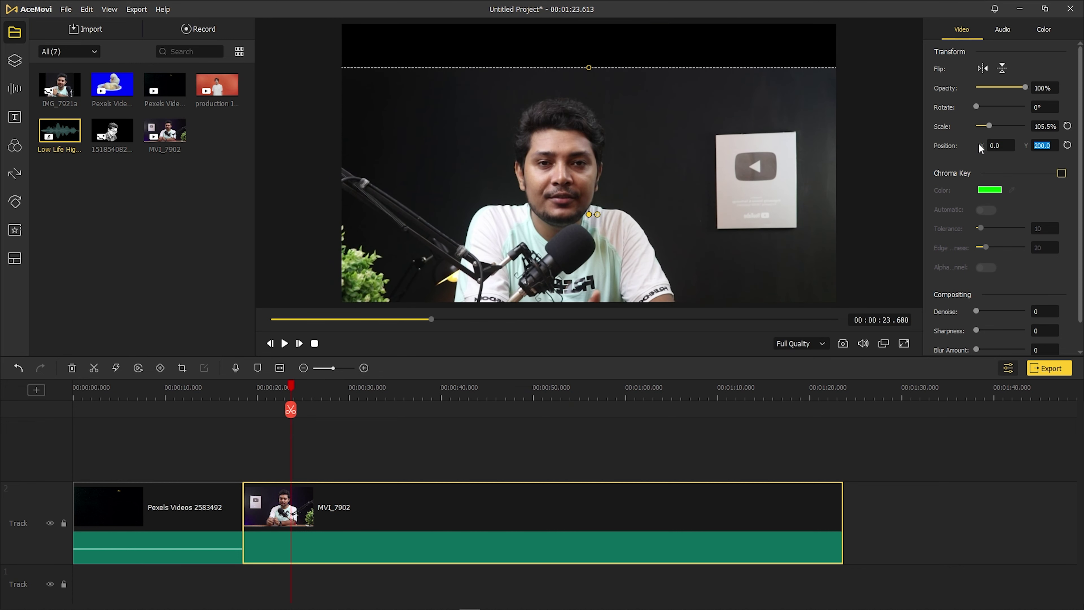
left_click(1010, 149)
left_click_drag(1055, 145, 1018, 149)
type("0")
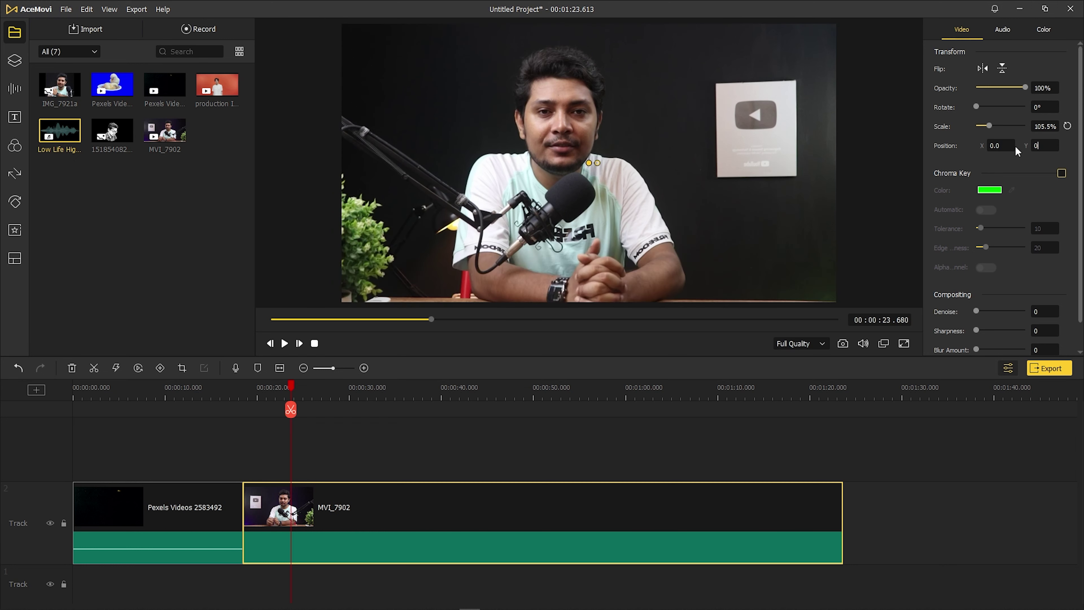
Try X and Y positions of -200 for the MVI_7902 clip and return both to 0.
left_click_drag(1005, 142, 965, 152)
type("-200")
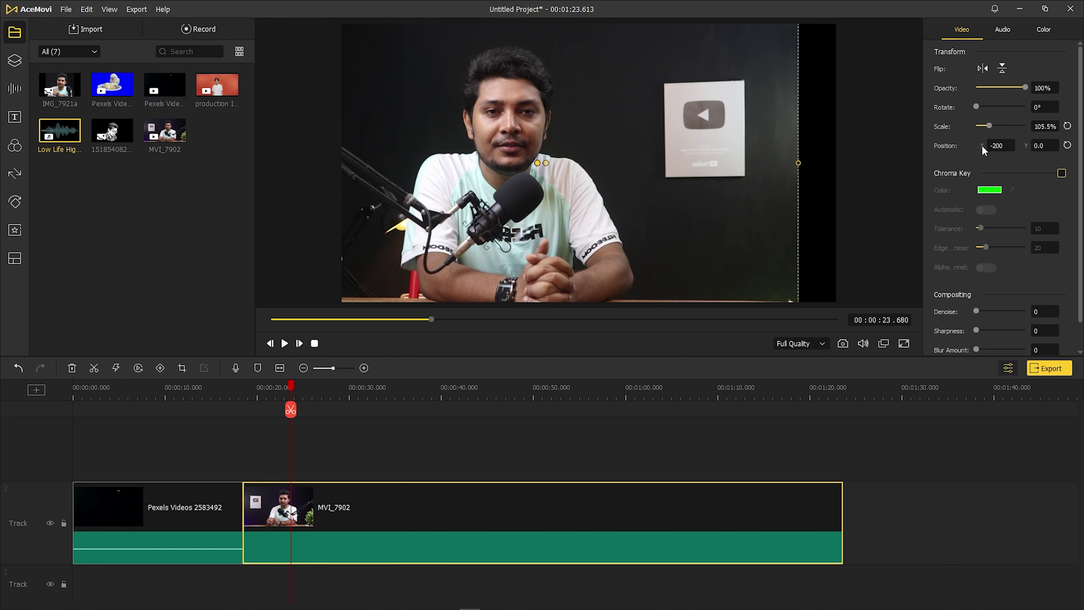
key("Tab")
type("-200")
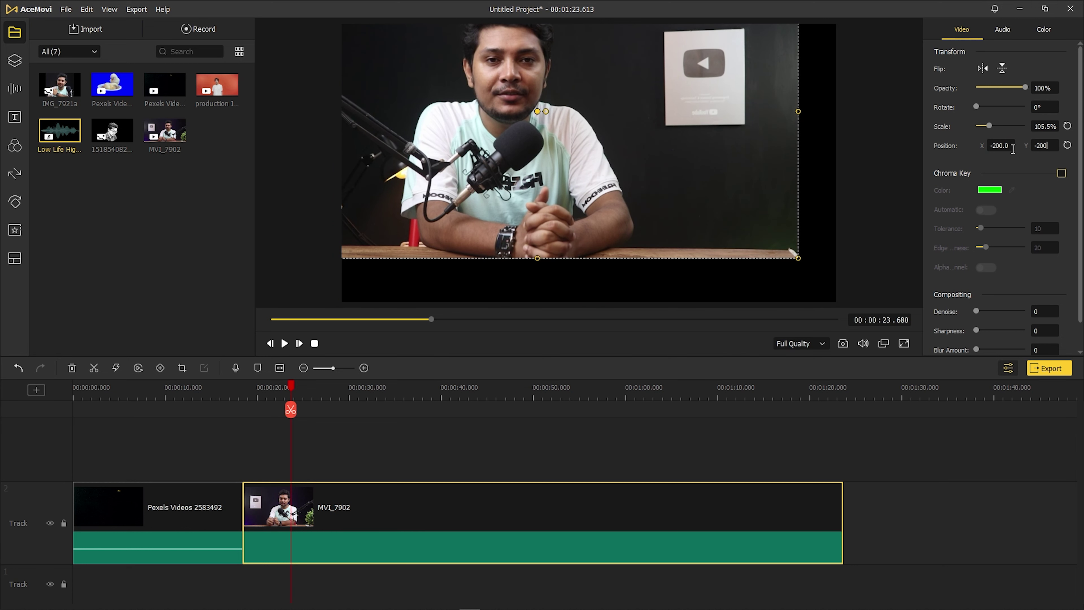
key("shift+Tab")
type("0")
key("Return")
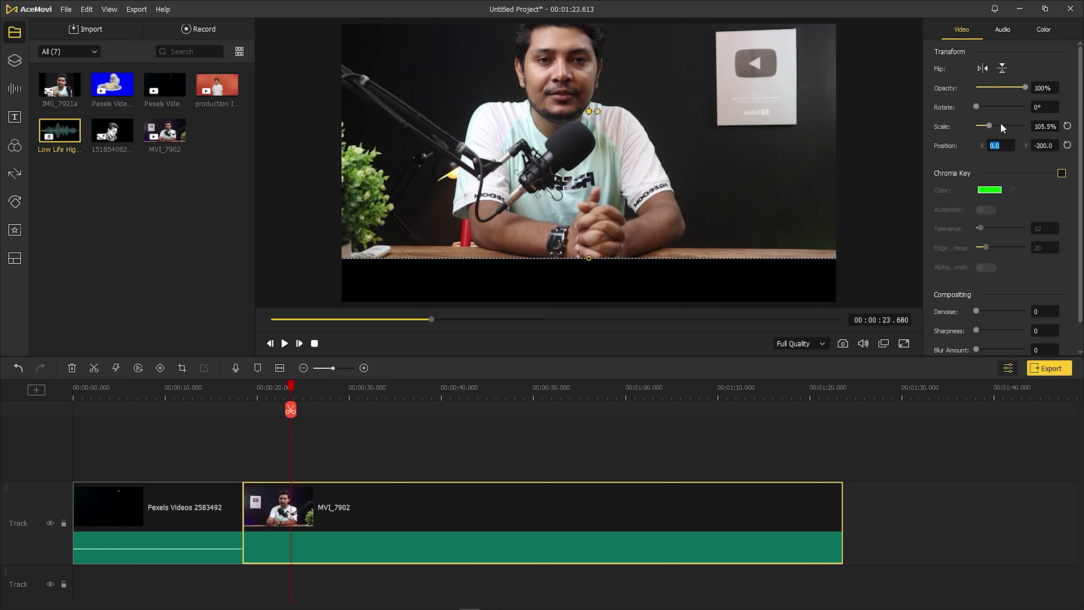
double_click(1058, 146)
type("0")
key("Return")
Add the blue-background Pexels Videos 4525 clip directly after MVI_7902 and scrub through it to about 1:29.
left_click_drag(116, 85, 854, 502)
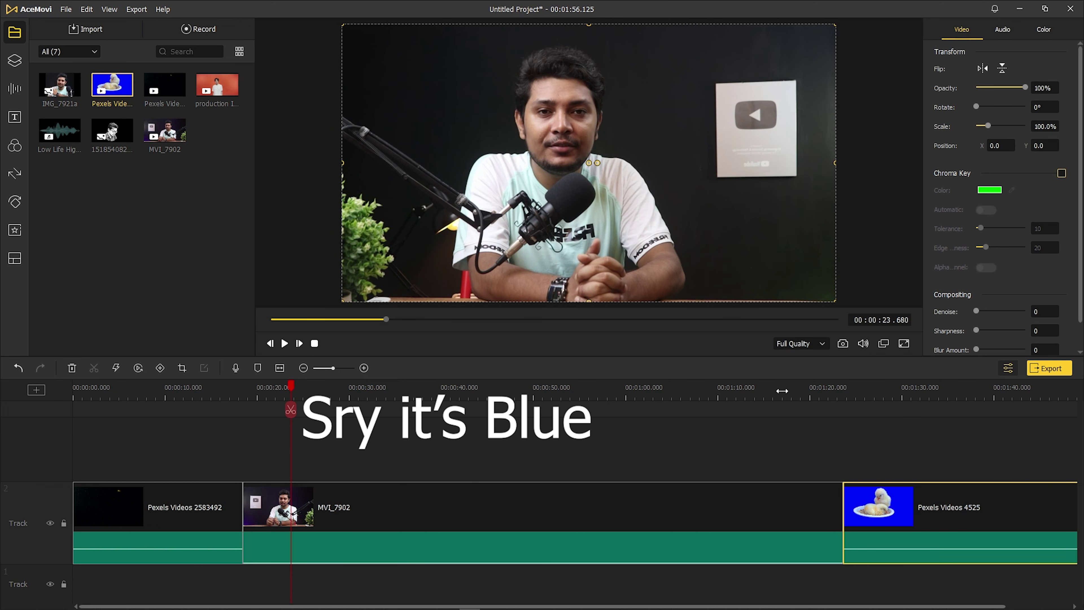
scroll(302, 387, "down", 3)
left_click(351, 397)
left_click_drag(393, 398, 760, 389)
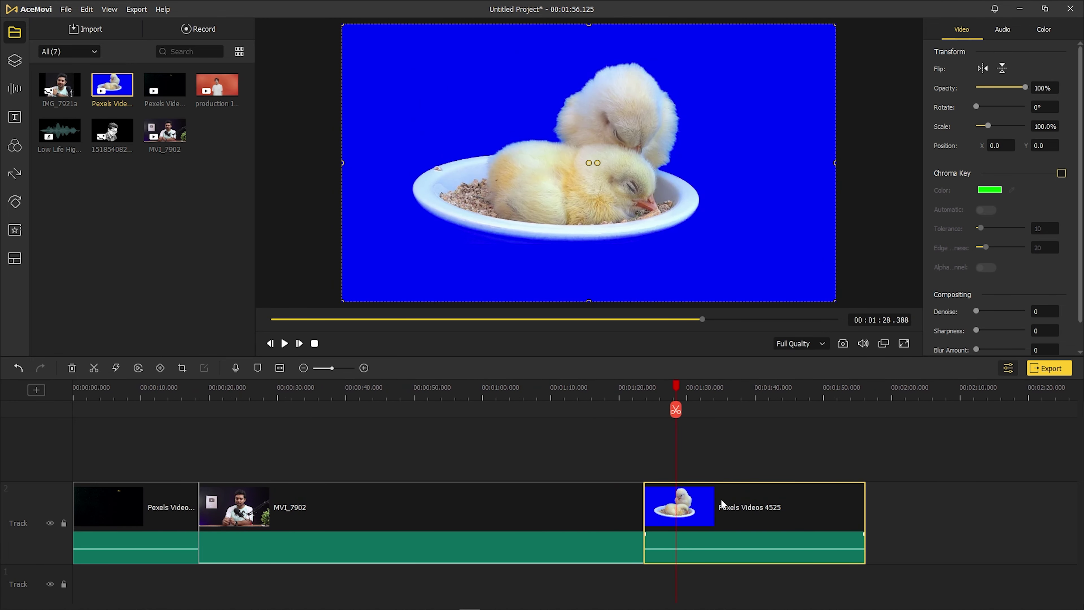
left_click_drag(675, 390, 657, 436)
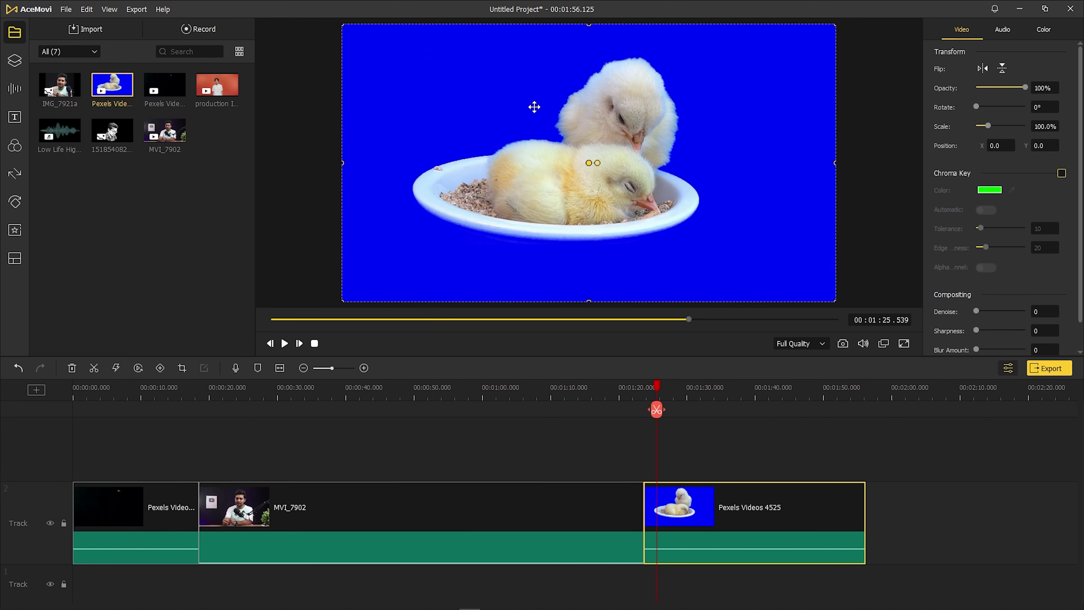
left_click_drag(656, 386, 689, 397)
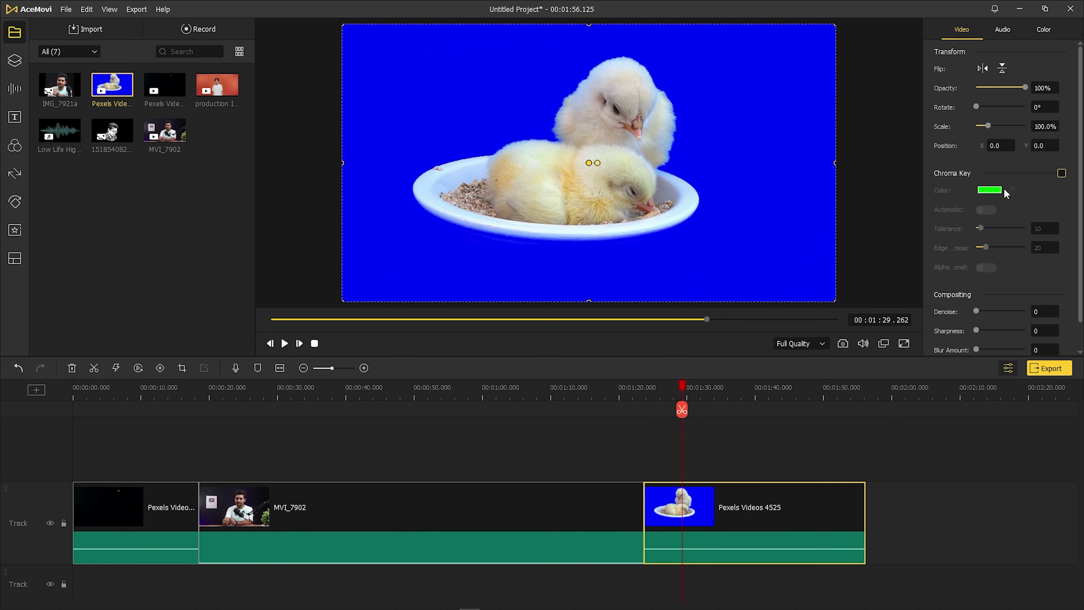
Enable Chroma Key on the Pexels Videos 4525 clip with the sampled blue background as key color, and play the result briefly.
left_click(1062, 174)
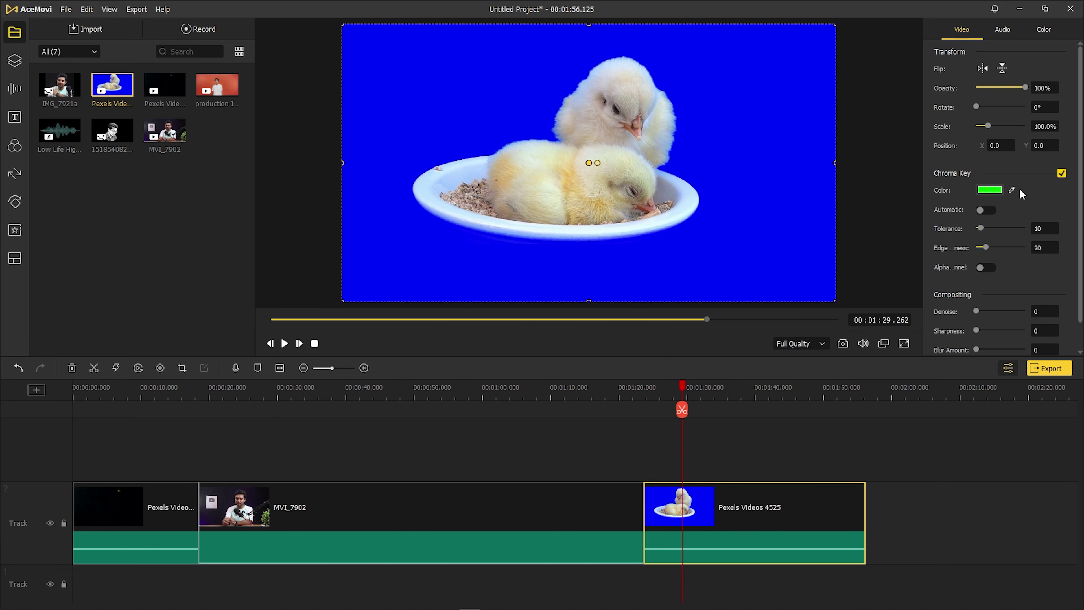
left_click(761, 102)
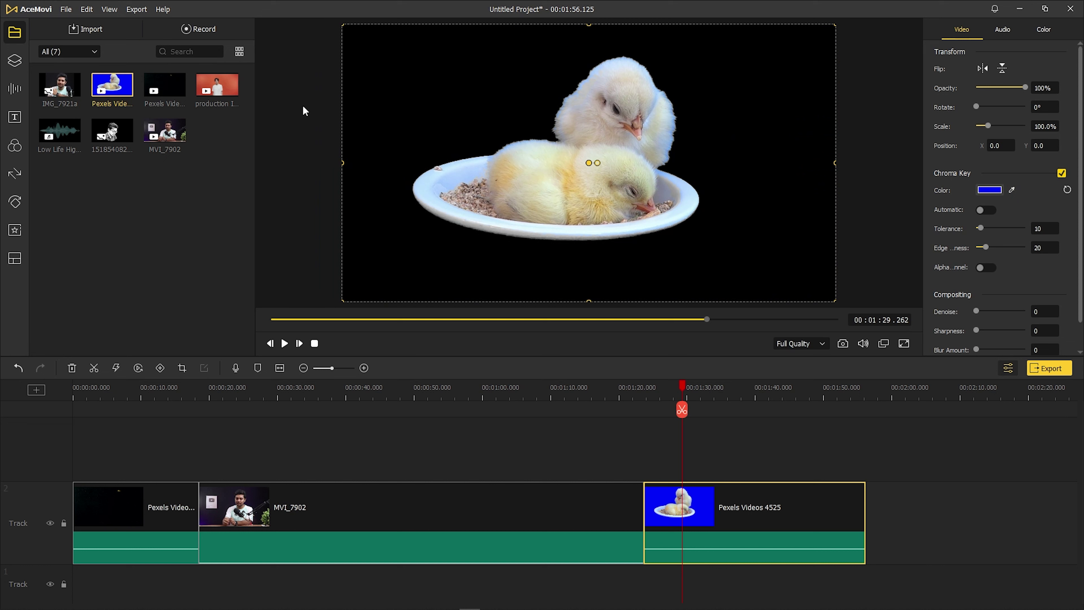
left_click(284, 344)
left_click(285, 343)
Move the keyed chick clip to the track above, place the underwater fruit Pexels clip beneath it and preview the composite.
left_click_drag(814, 562, 771, 469)
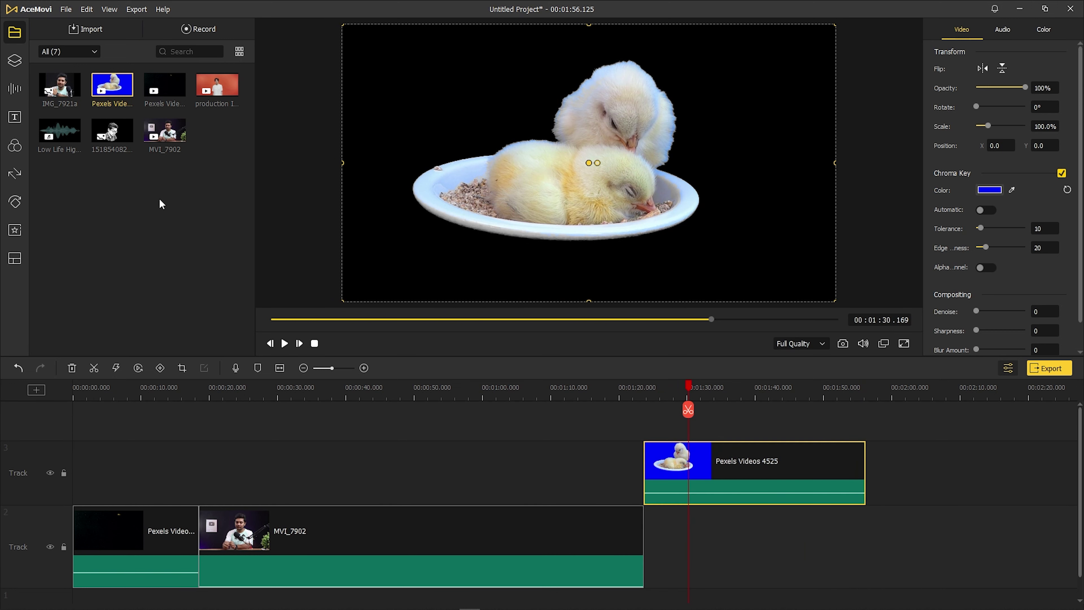
left_click_drag(214, 82, 324, 145)
left_click_drag(165, 84, 657, 556)
key("space")
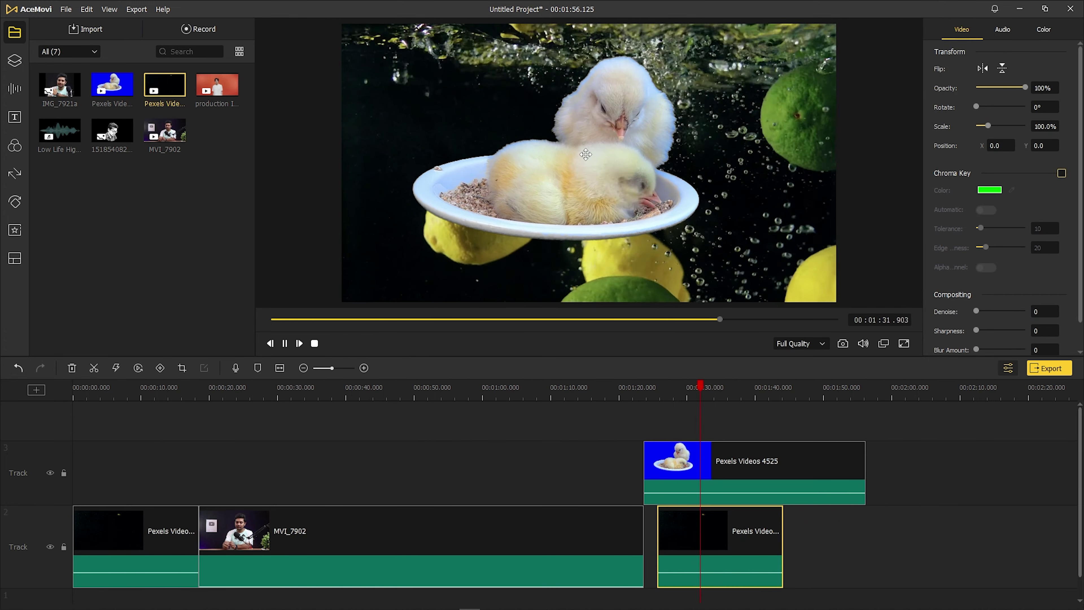
key("space")
Set the underwater fruit clip's denoise to 41 and blur amount to 100, trying sharpness at 70 and 100 and returning it to 0.
scroll(969, 316, "down", 1)
left_click_drag(978, 301, 1026, 339)
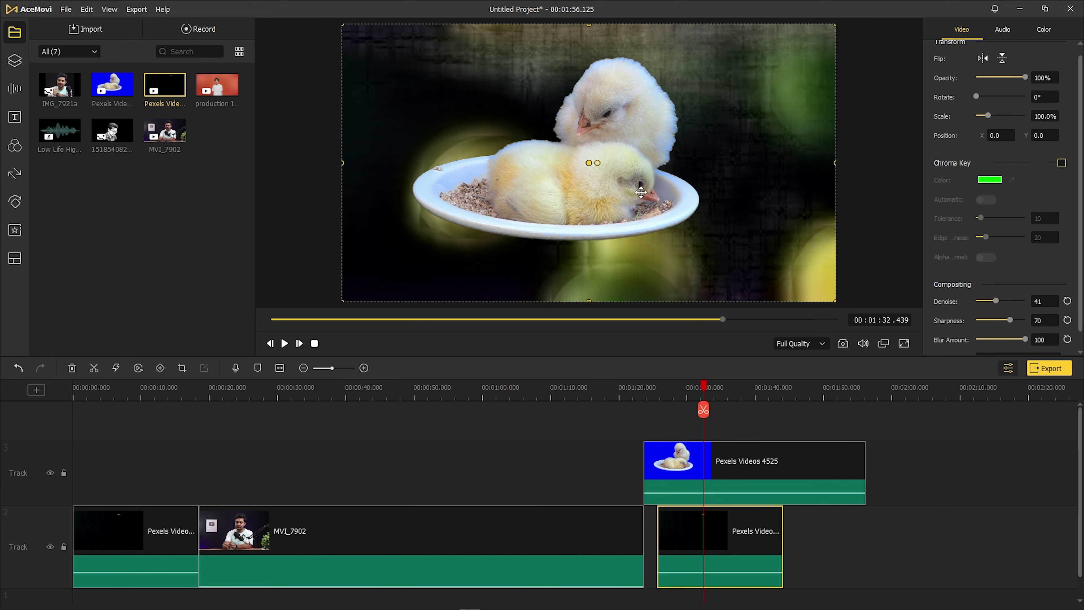
left_click_drag(1011, 320, 937, 323)
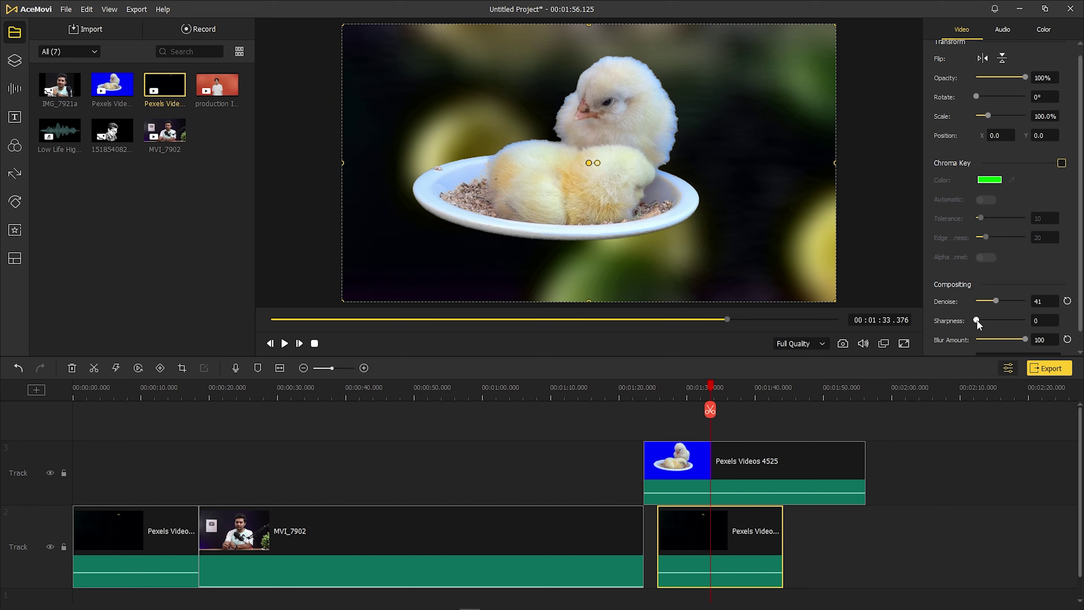
left_click_drag(978, 321, 1071, 320)
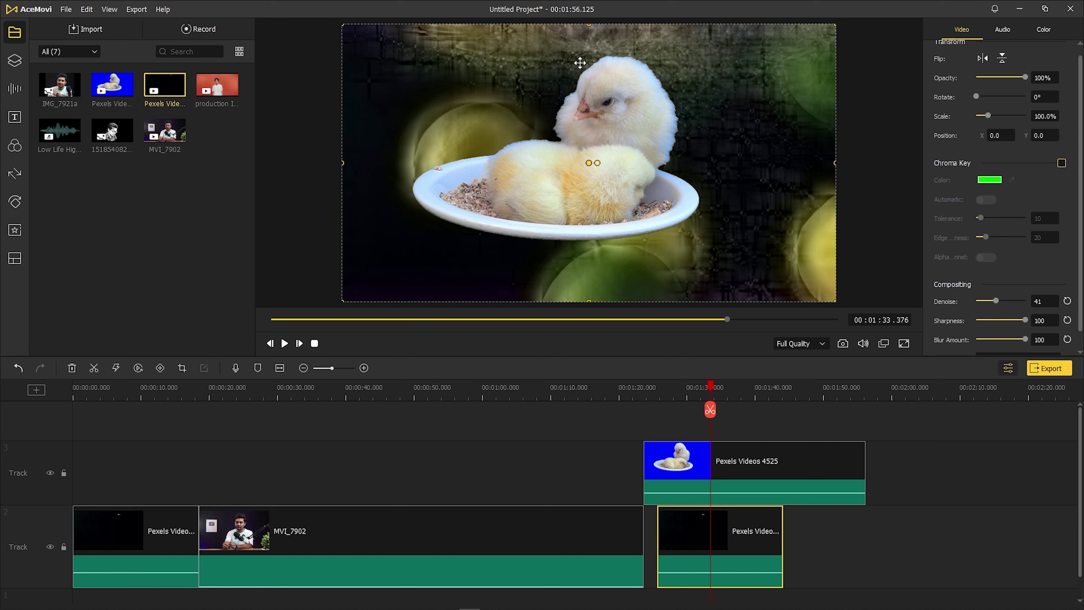
left_click_drag(1026, 321, 956, 329)
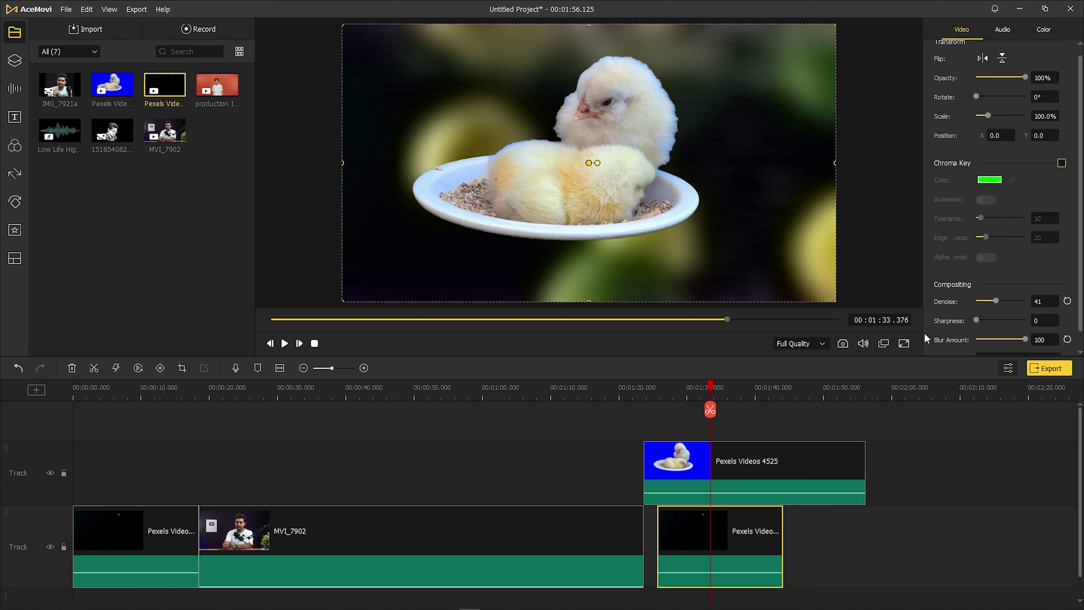
Try raising the sharpness and denoise of the MVI_7902 clip, returning both to 0.
left_click(389, 395)
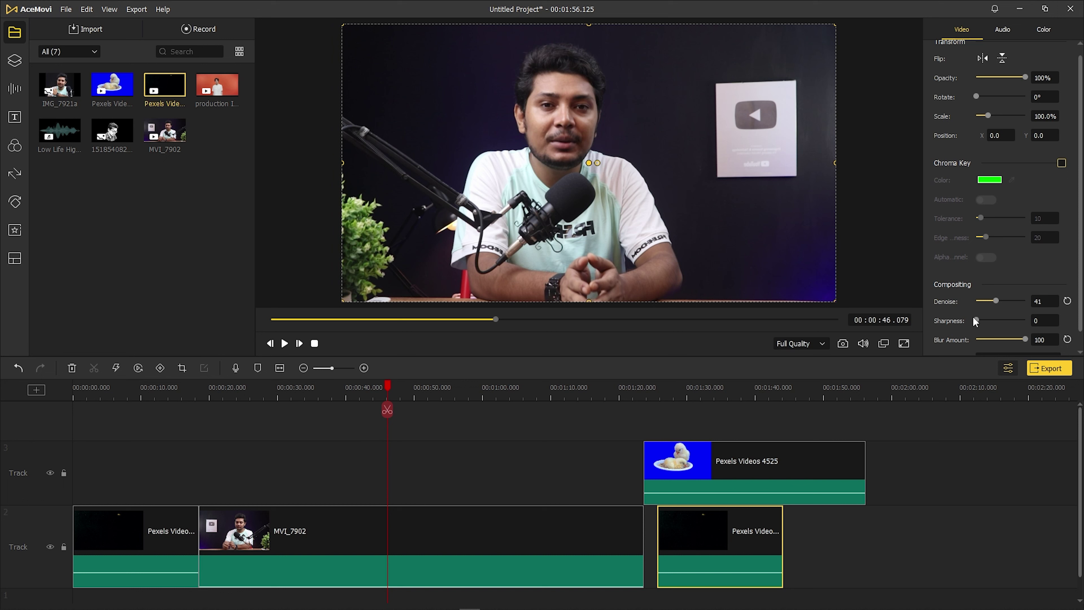
left_click(572, 520)
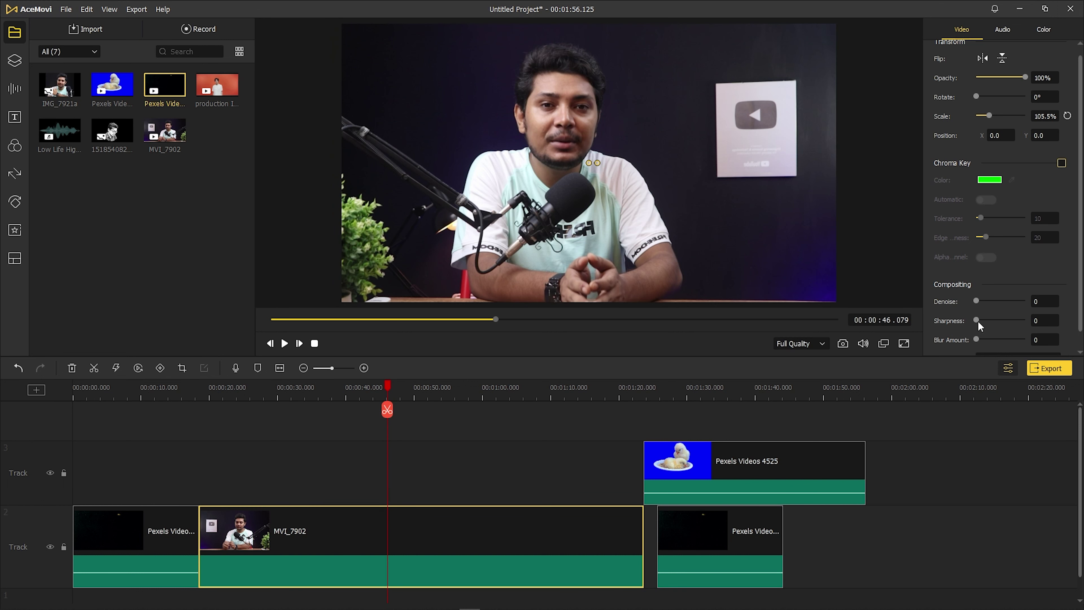
left_click_drag(977, 321, 1073, 325)
left_click(1067, 321)
left_click_drag(977, 301, 1083, 301)
left_click_drag(1025, 301, 969, 335)
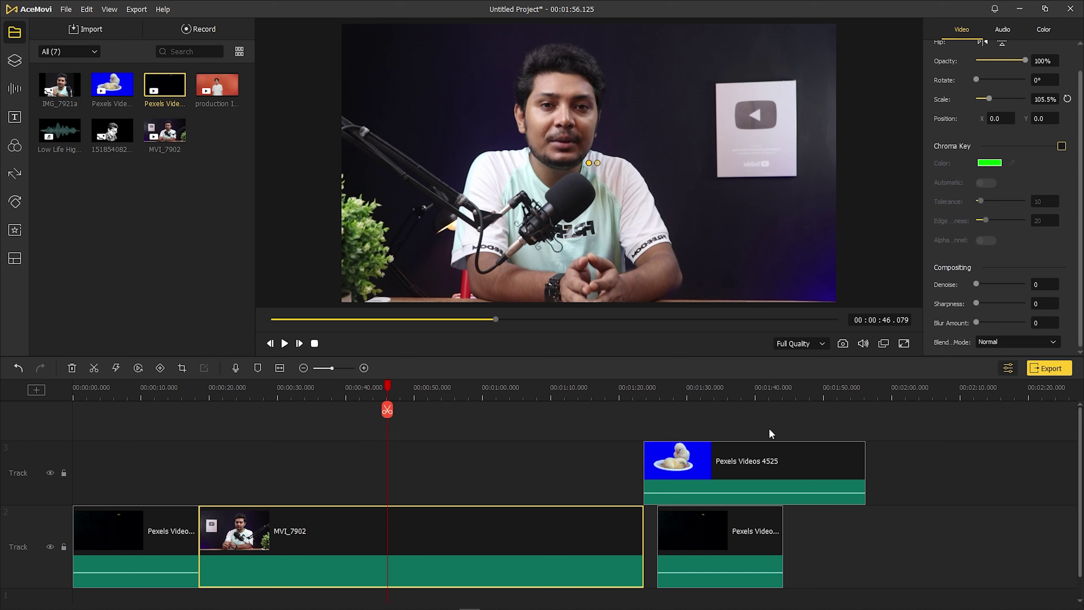
Try the Multiply blend mode on the Pexels Videos 4525 clip, set it to Lighten, and play the composite briefly.
left_click(703, 390)
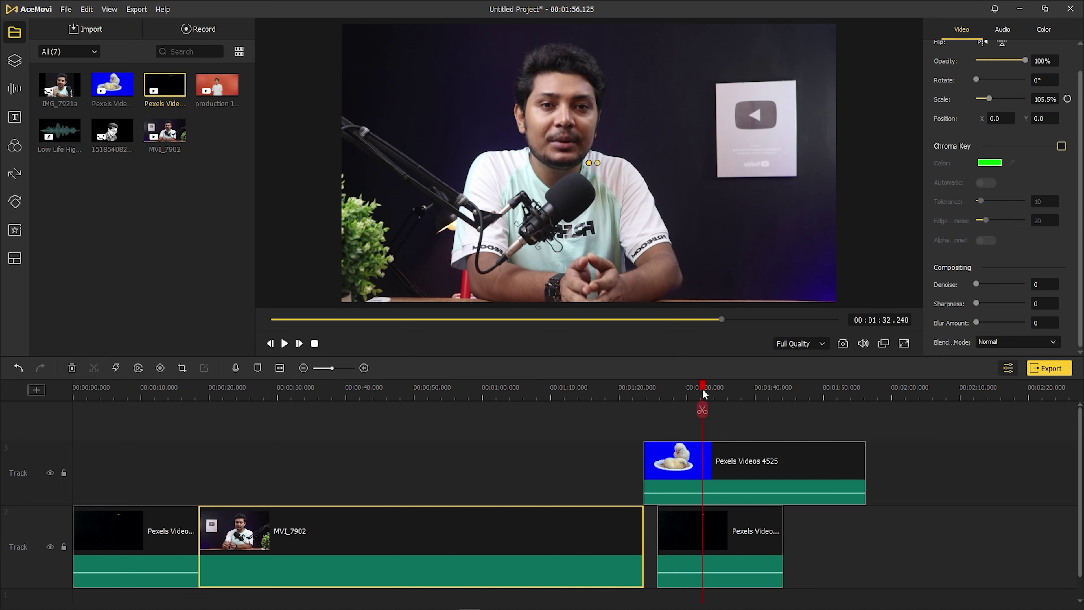
left_click(729, 453)
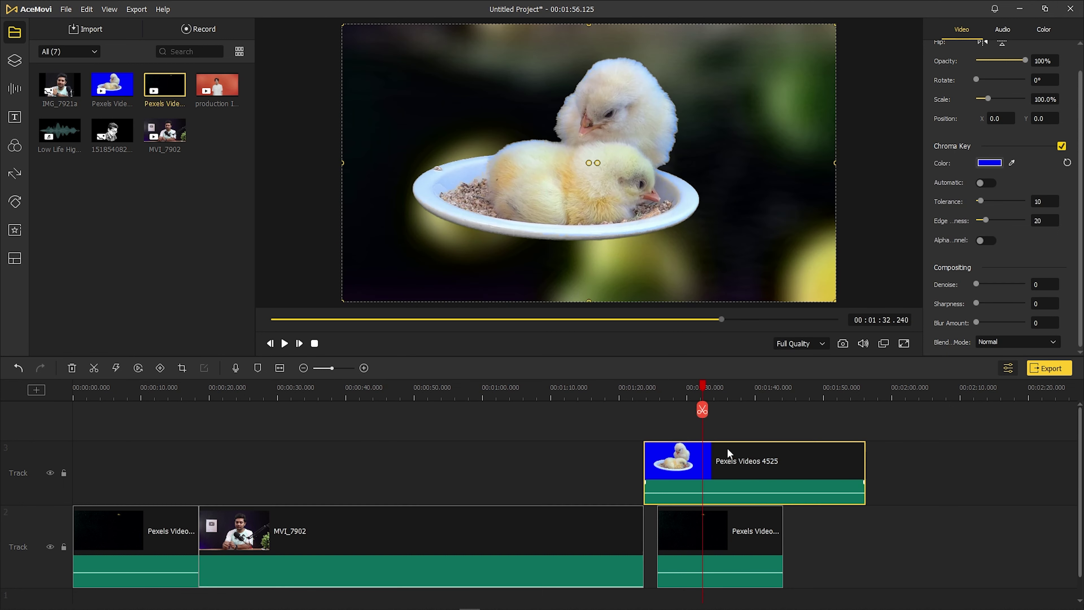
left_click(996, 342)
left_click(1000, 367)
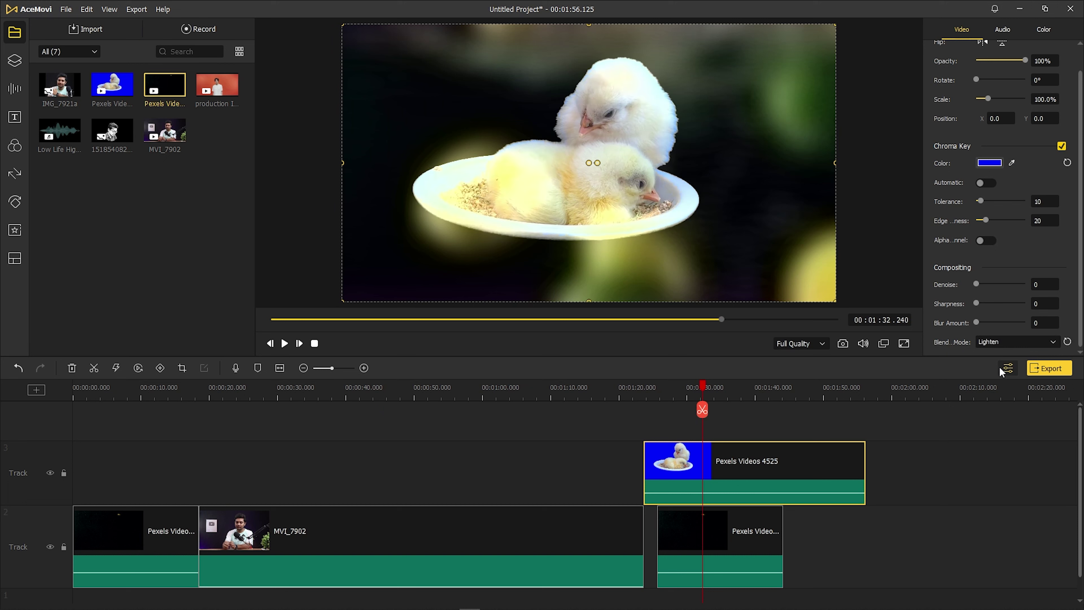
left_click(1000, 344)
left_click(989, 379)
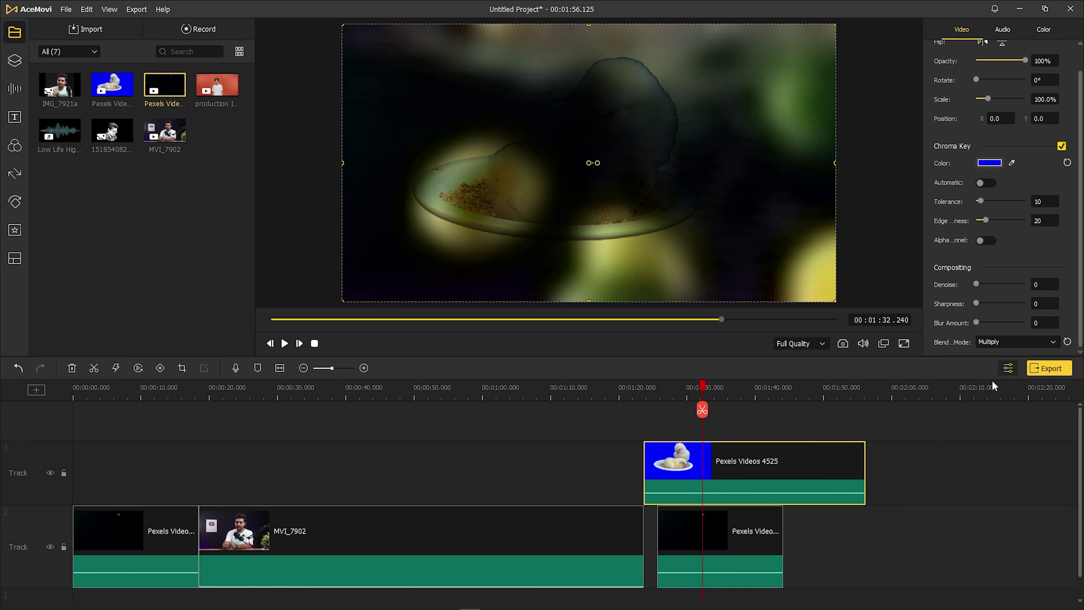
left_click(1001, 344)
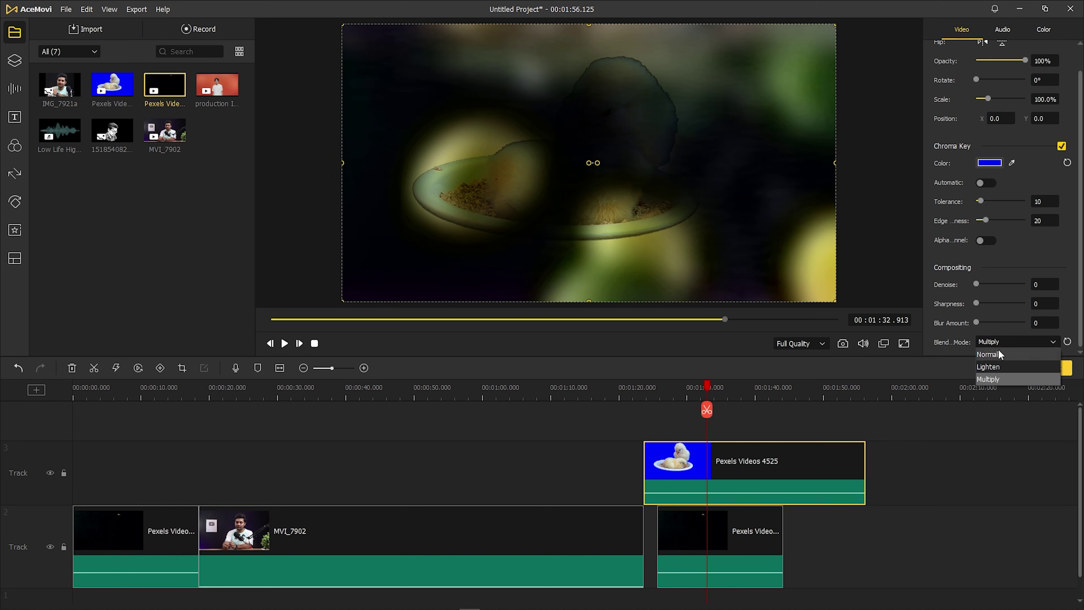
left_click(1000, 369)
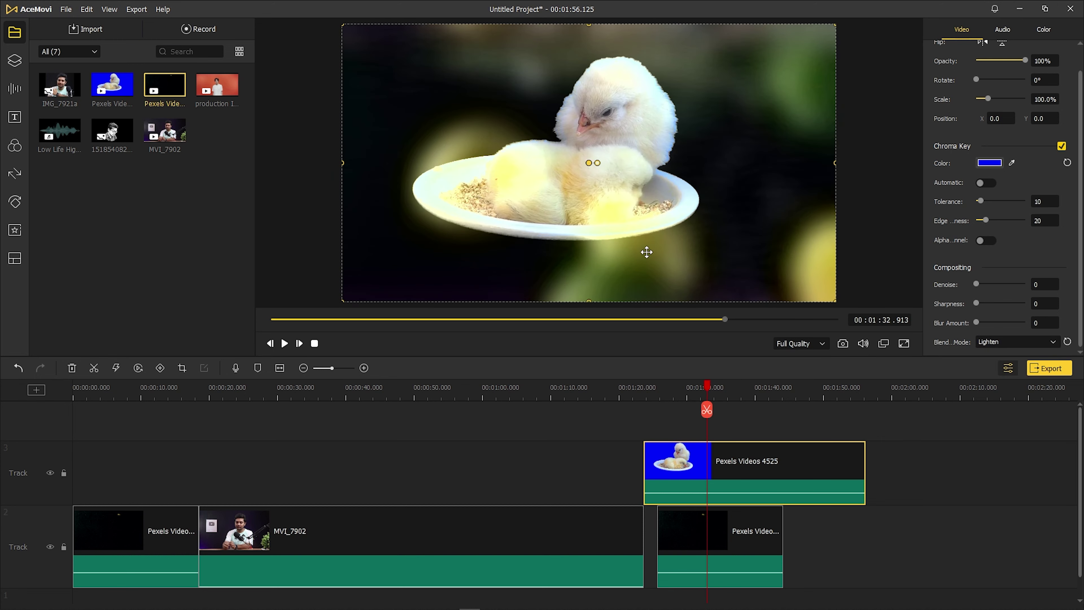
key("space")
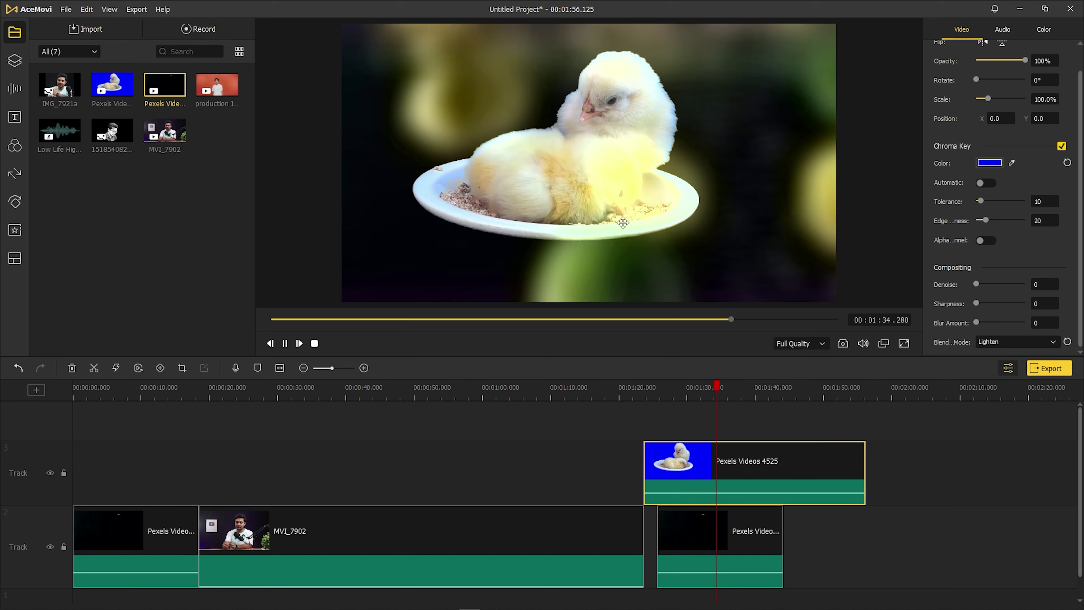
key("space")
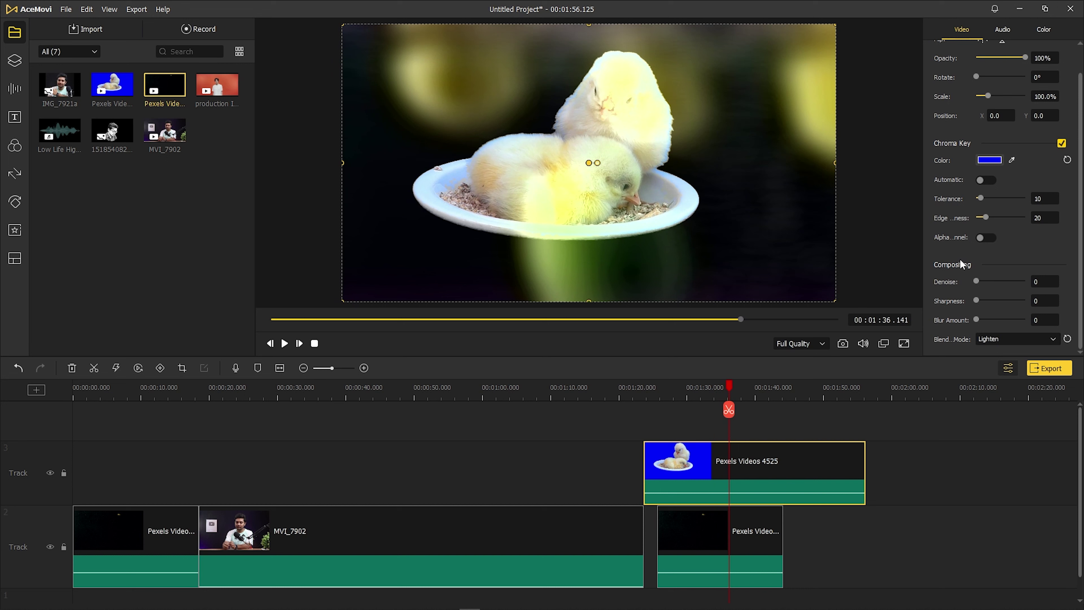
Set the MVI_7902 clip's color tone to brightness -3, saturation 10 and contrast -10.
left_click(1041, 30)
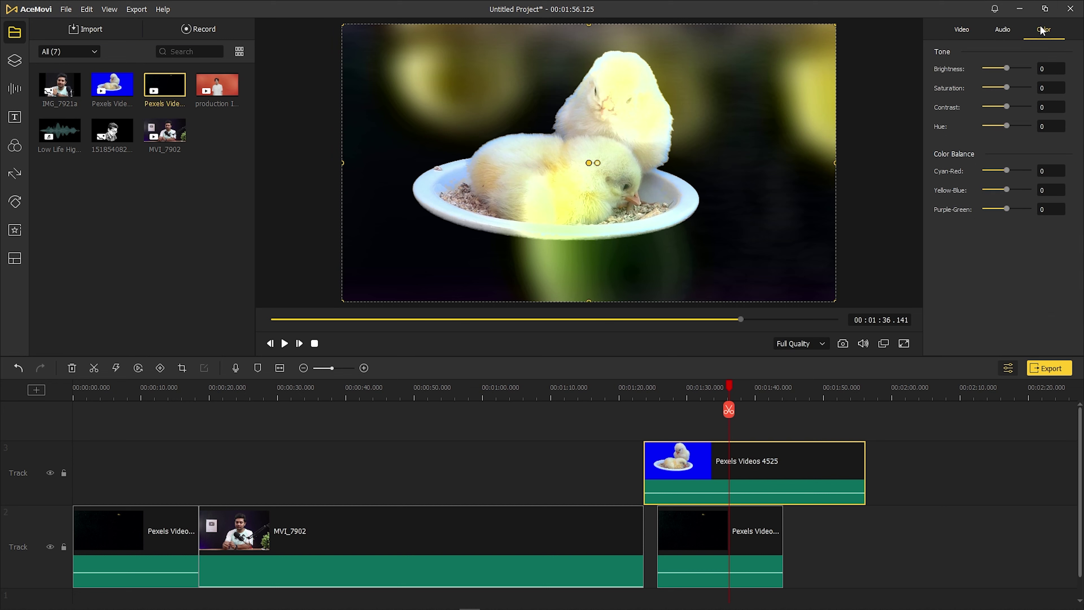
left_click(414, 391)
left_click(453, 561)
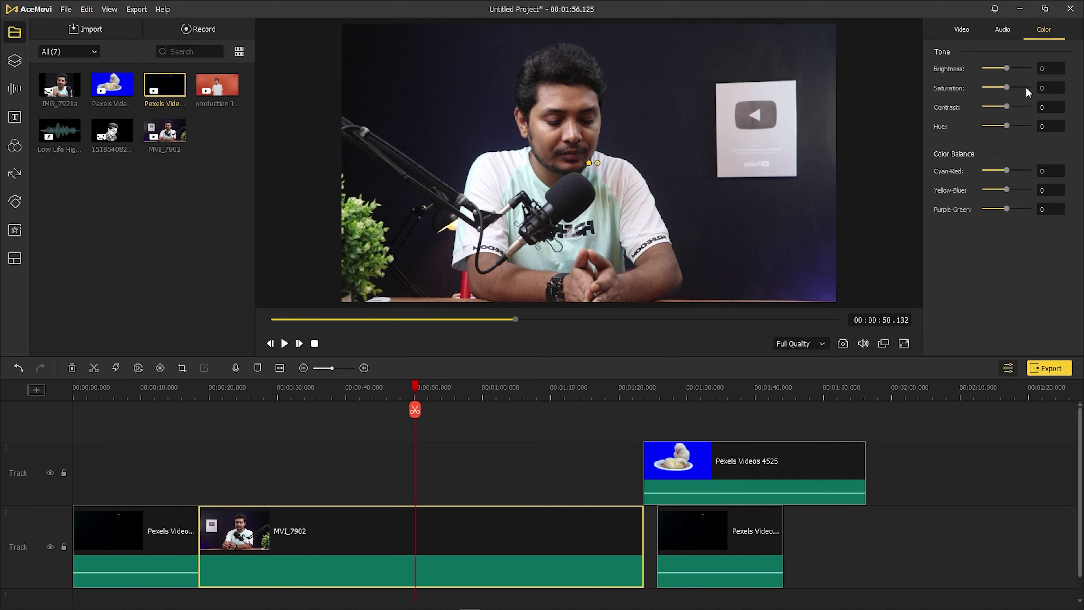
left_click(1010, 69)
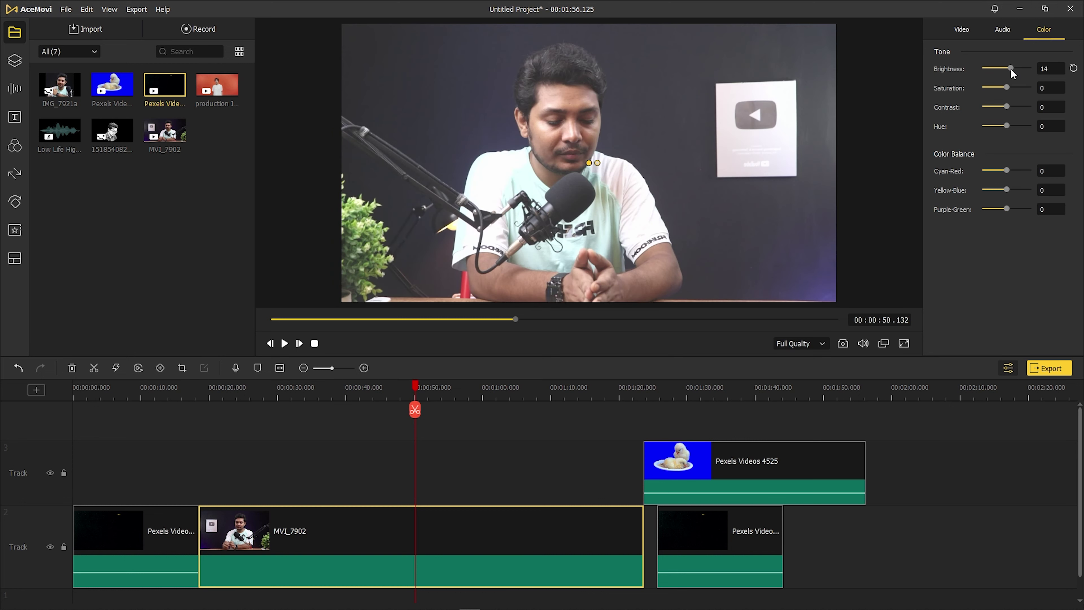
left_click_drag(1011, 70, 1008, 70)
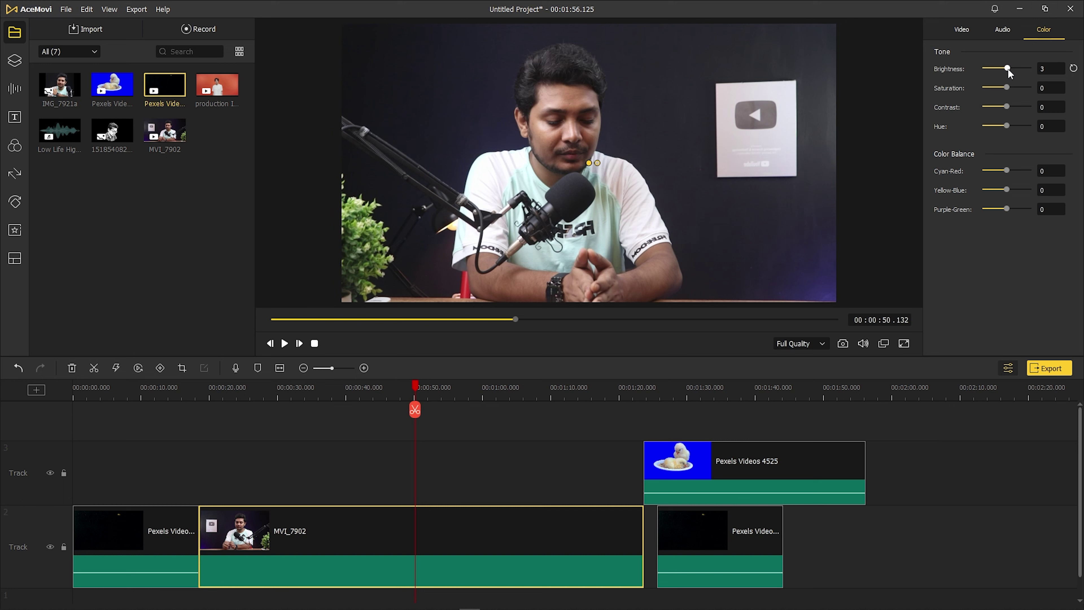
left_click(1004, 69)
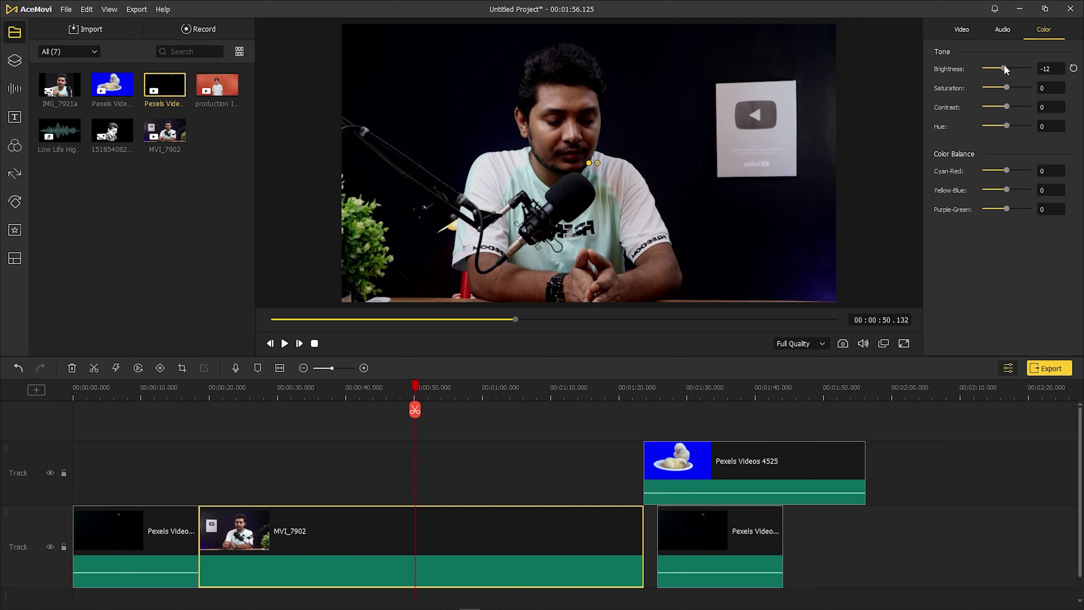
left_click_drag(1006, 70, 1008, 70)
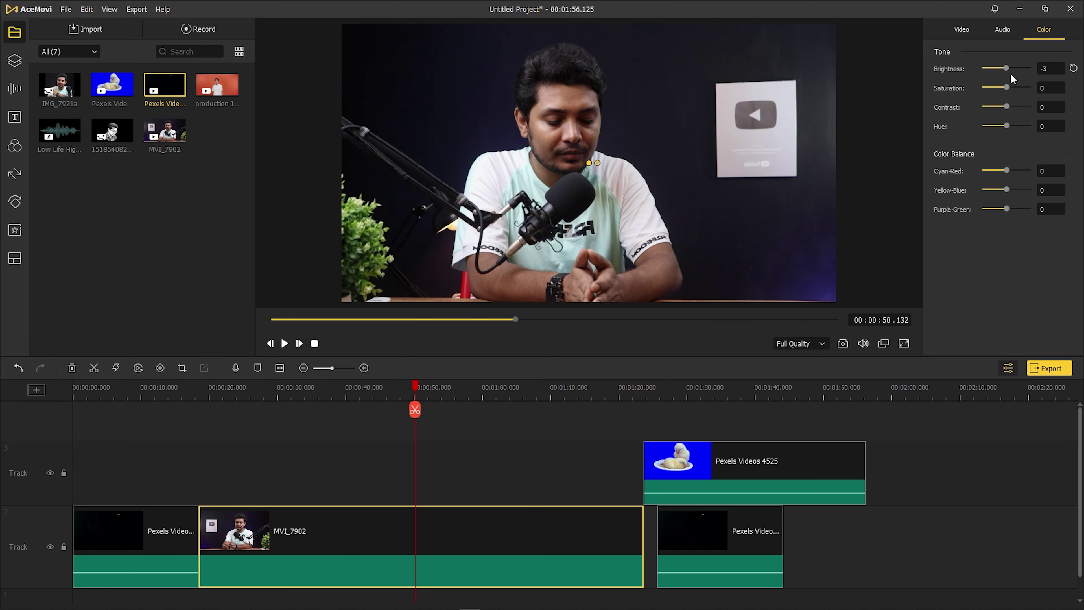
mouse_move(1007, 89)
left_mouse_down()
mouse_move(1024, 88)
mouse_move(1010, 89)
left_mouse_up()
mouse_move(1007, 107)
left_mouse_down()
mouse_move(1018, 107)
mouse_move(988, 107)
mouse_move(1006, 110)
left_mouse_up()
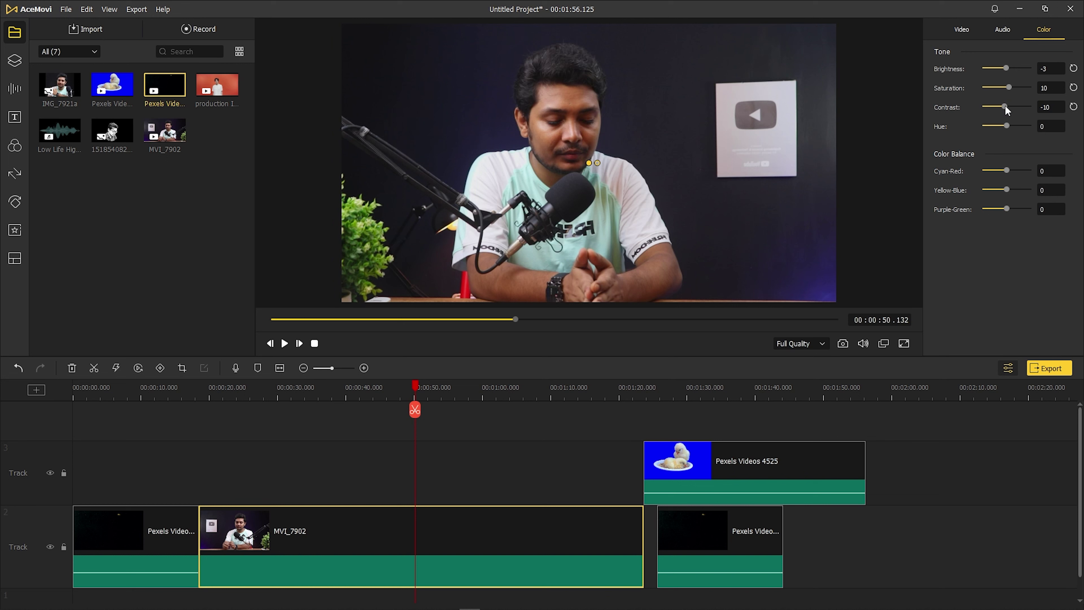
Try the hue on MVI_7902 and reset it, and set Cyan-Red to -1, Yellow-Blue to 3 and Purple-Green to -5.
mouse_move(1003, 126)
left_mouse_down()
mouse_move(1023, 127)
mouse_move(1010, 127)
left_mouse_up()
mouse_move(1010, 127)
left_mouse_down()
mouse_move(973, 128)
mouse_move(1007, 127)
left_mouse_up()
left_click(1074, 127)
left_click_drag(1008, 170, 1005, 209)
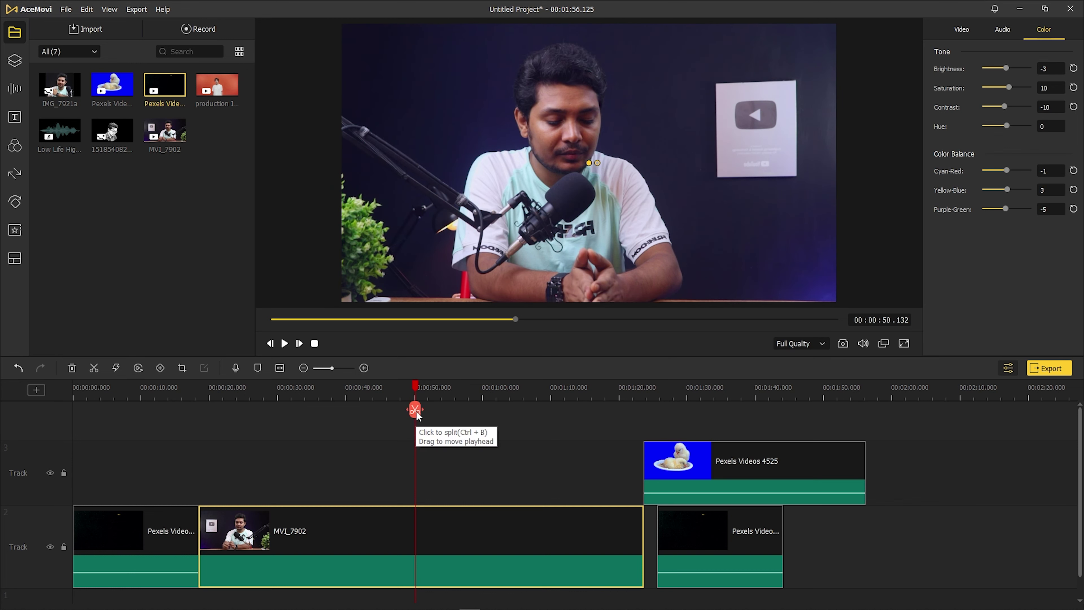
Place an ungraded copy of MVI_7902 on track 3 directly above the graded clip, and hide that track at about 0:46 to compare.
left_click_drag(414, 388, 384, 399)
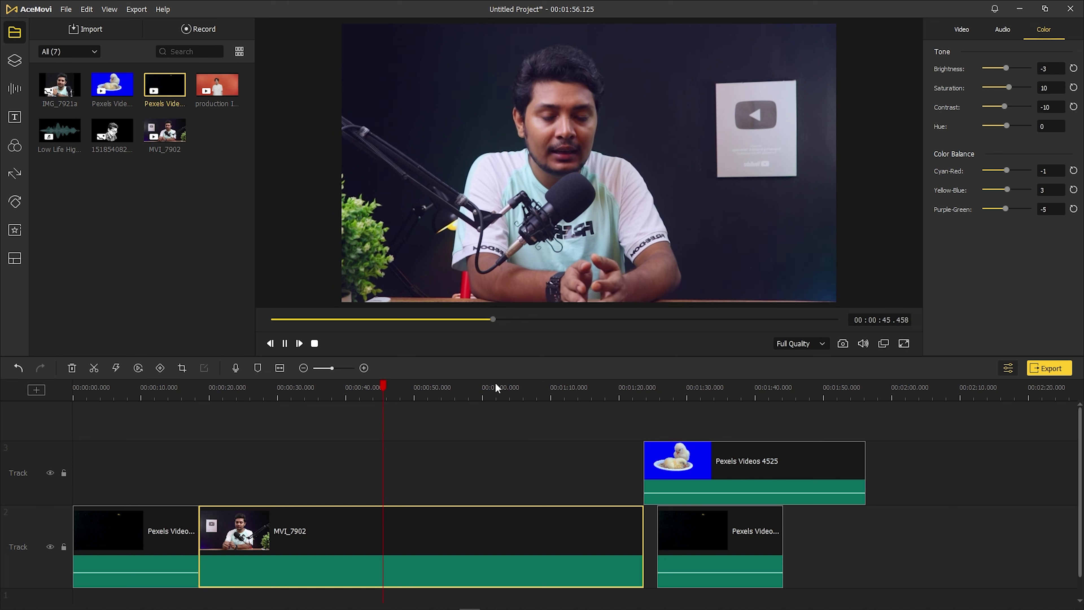
left_click_drag(168, 131, 255, 492)
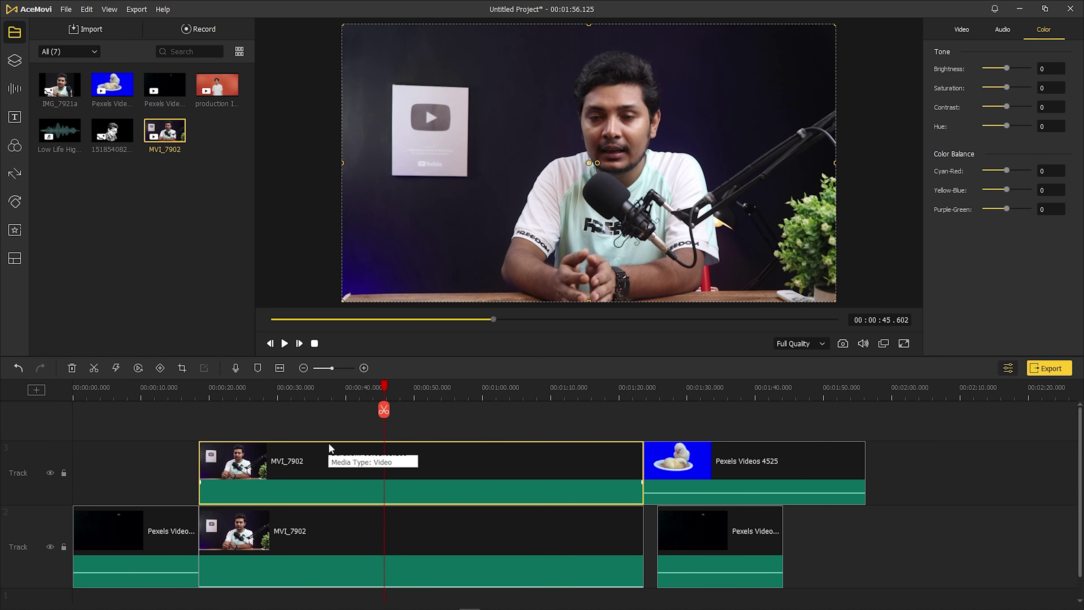
key("space")
key("space")
left_click(51, 473)
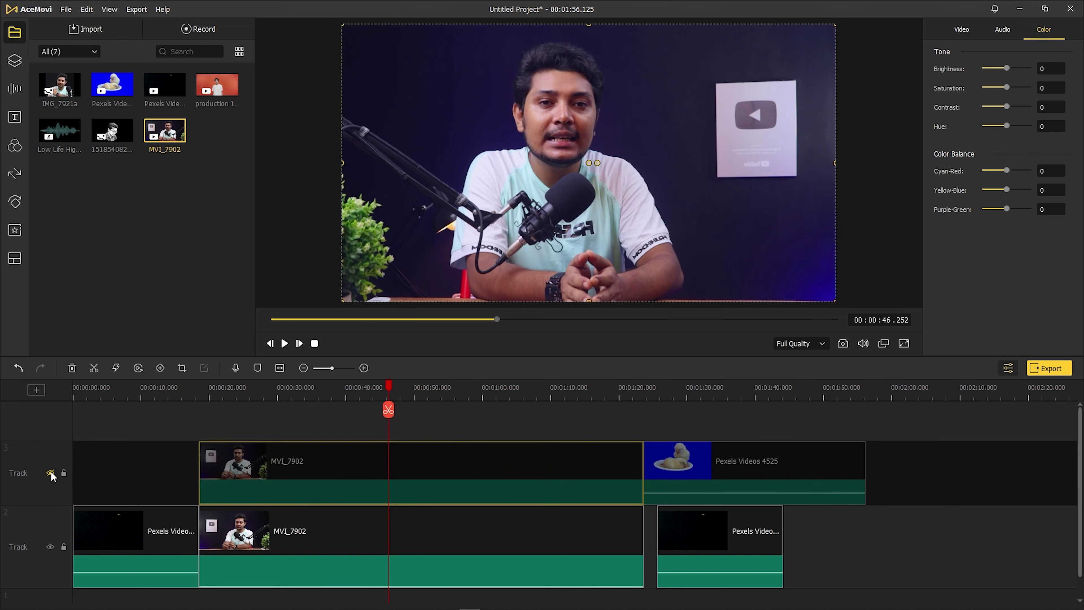
Flip the graded MVI_7902 clip on track 2 horizontally and toggle track 3's visibility to compare both versions.
left_click(293, 571)
left_click(962, 29)
scroll(999, 129, "down", 1)
left_click(983, 56)
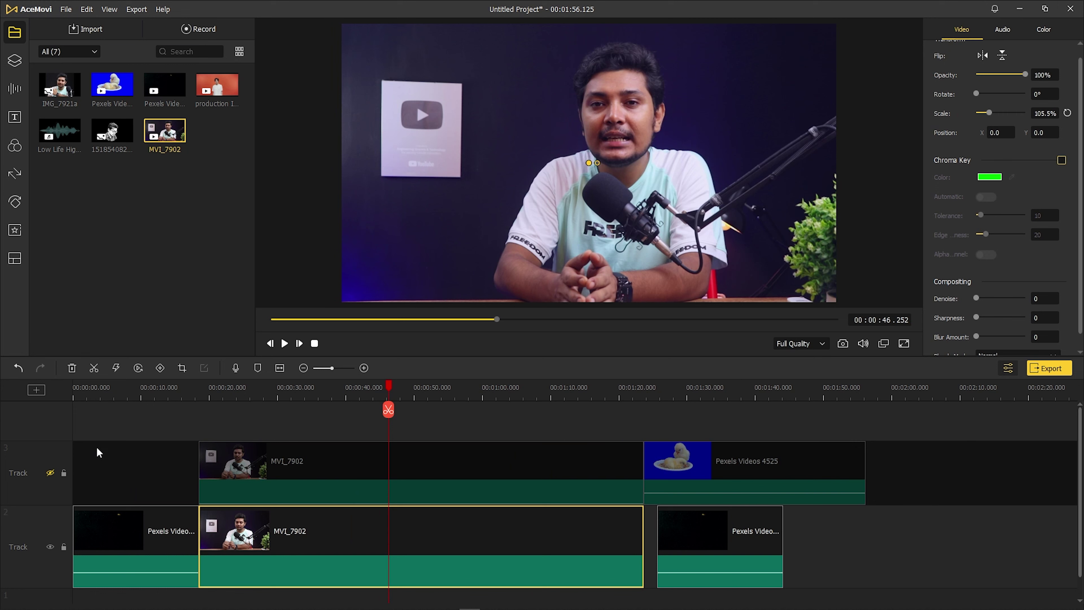
left_click(51, 472)
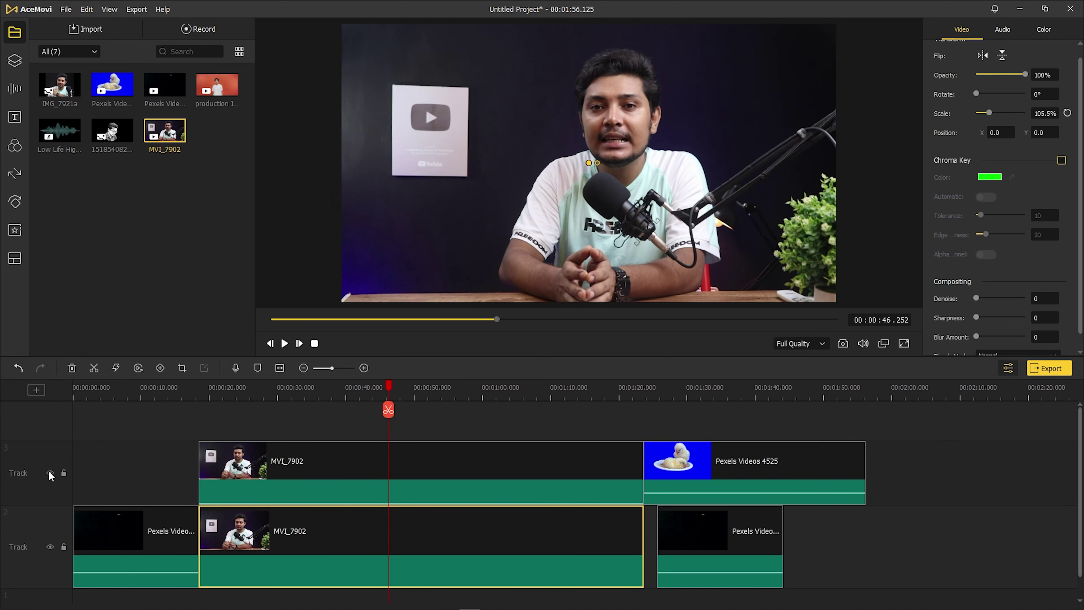
left_click(50, 473)
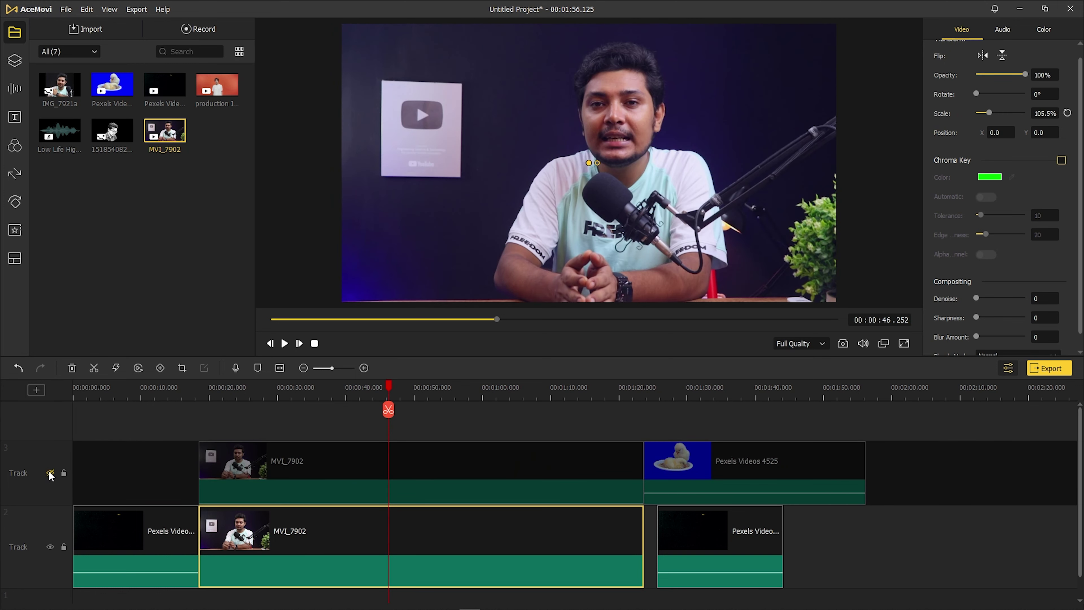
left_click(51, 473)
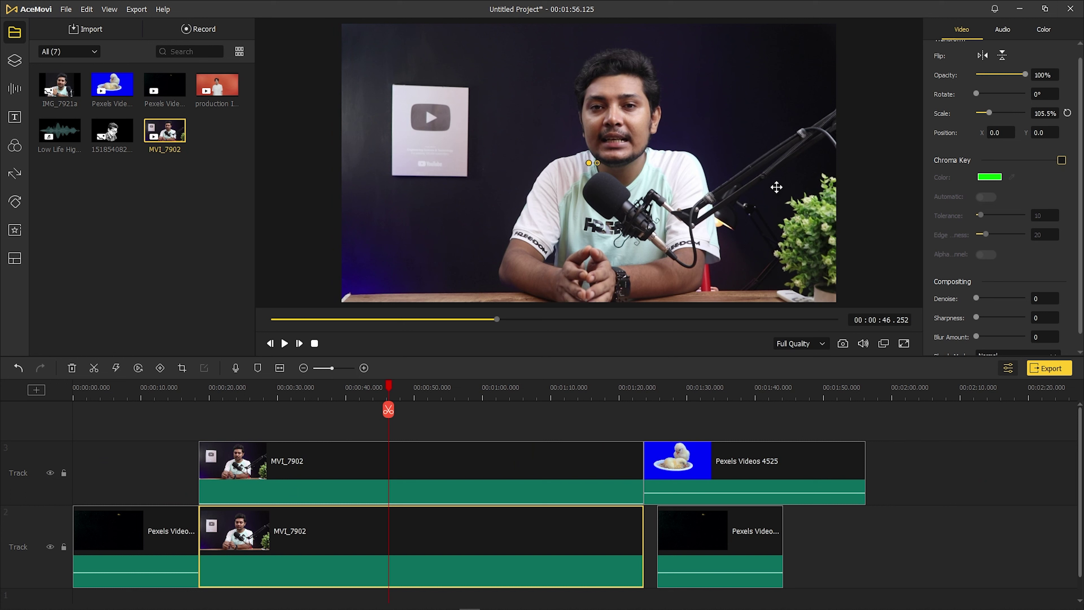
Set the graded MVI_7902 clip's scale to 100% and compare it with the original by hiding and showing track 3.
double_click(1036, 112)
type("100")
key("Return")
left_click(50, 472)
left_click(50, 473)
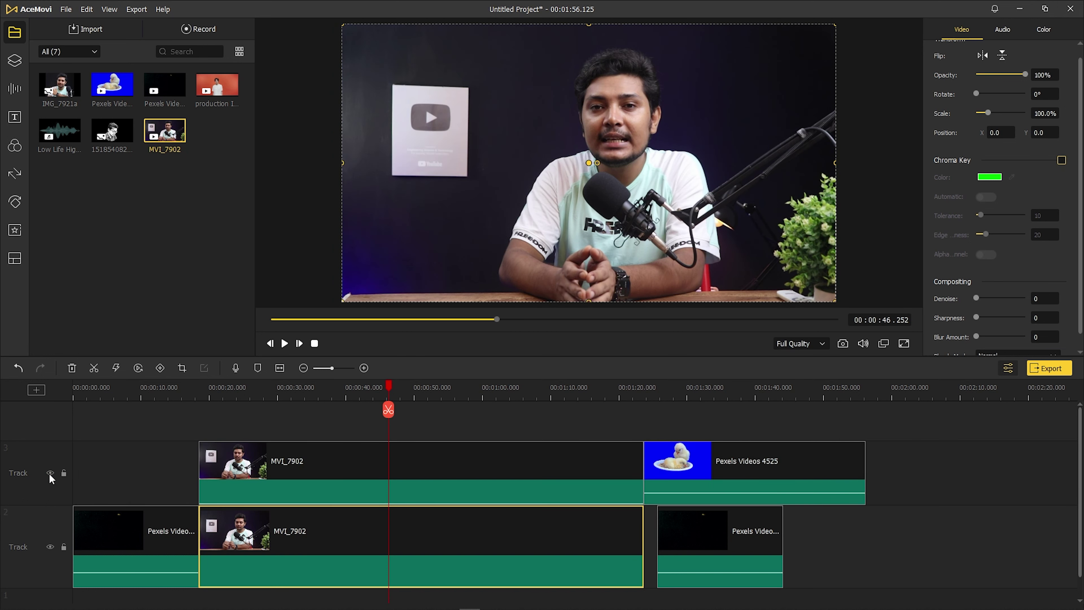
left_click(50, 473)
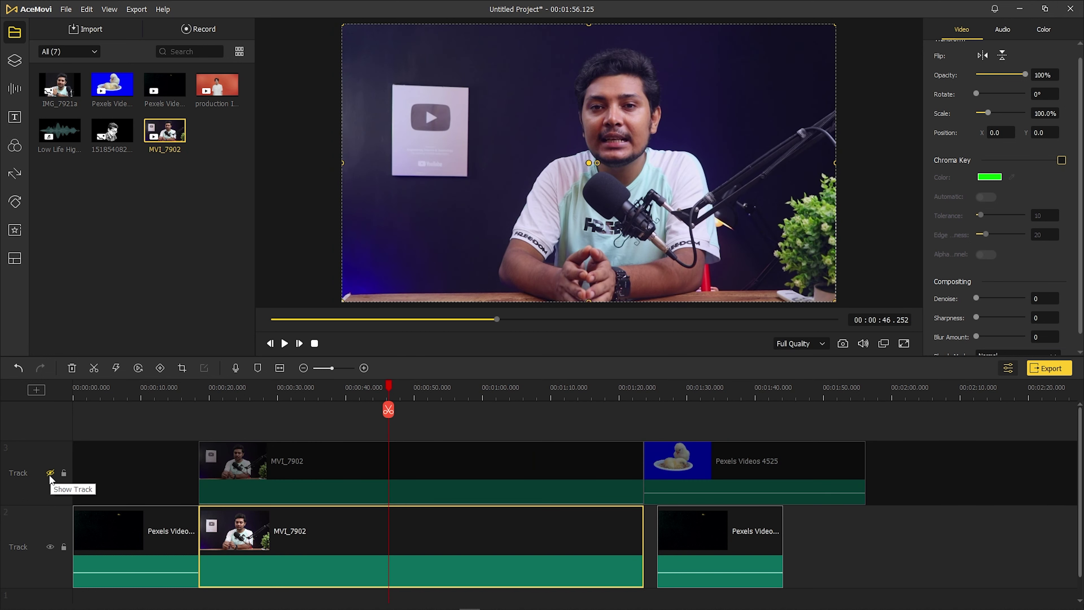
left_click(50, 473)
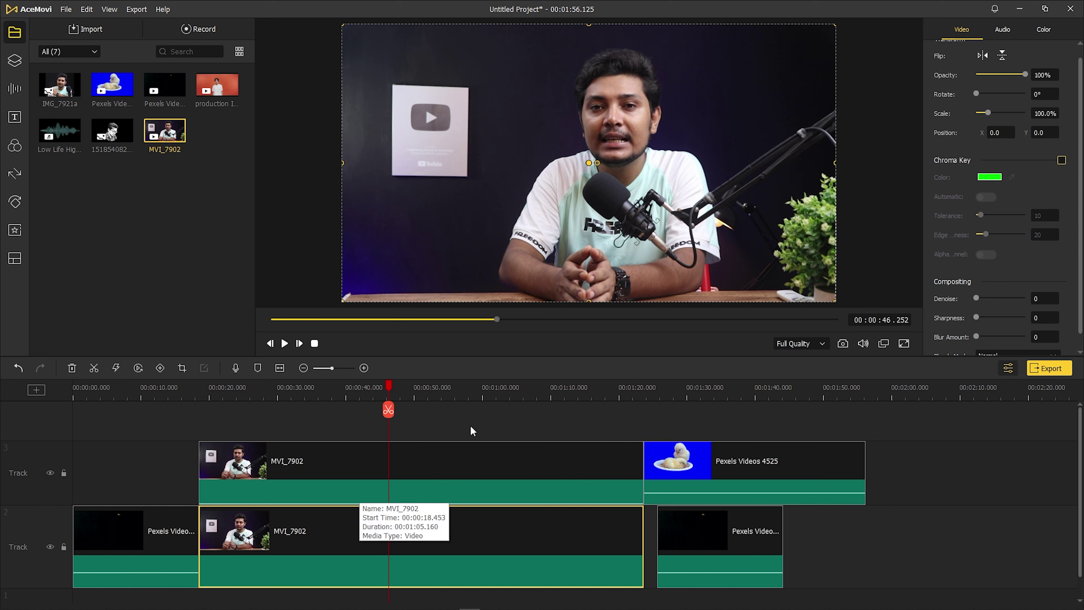
Delete the MVI_7902 copy and the Pexels Videos 4525 clip from track 3, plus the last Pexels clip on track 2.
left_click_drag(850, 544, 437, 559)
left_click(463, 493)
key("Delete")
left_click(697, 458)
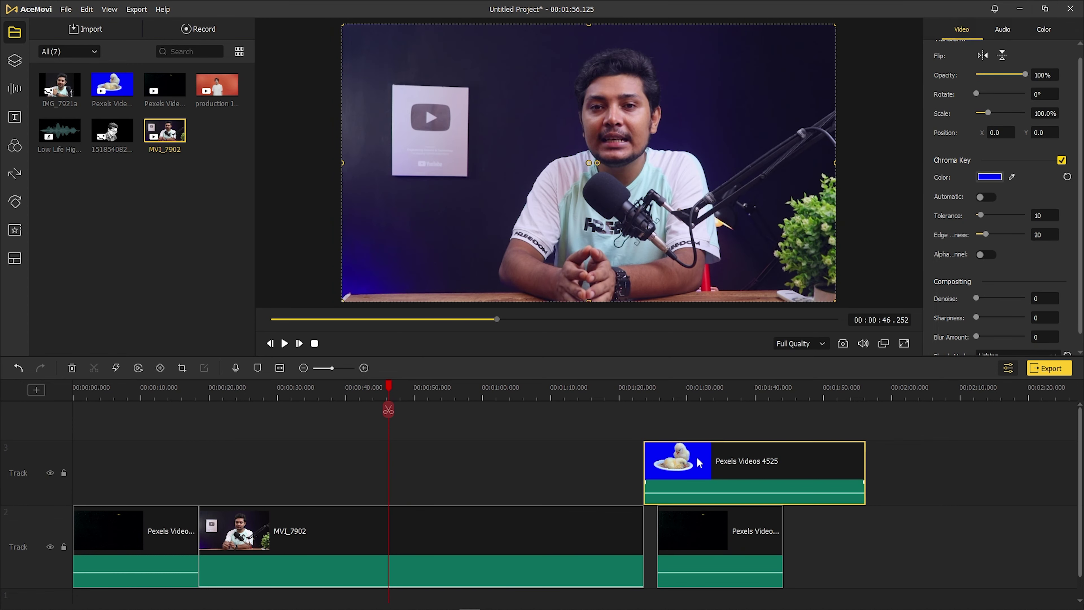
key("Delete")
left_click(703, 538)
key("Delete")
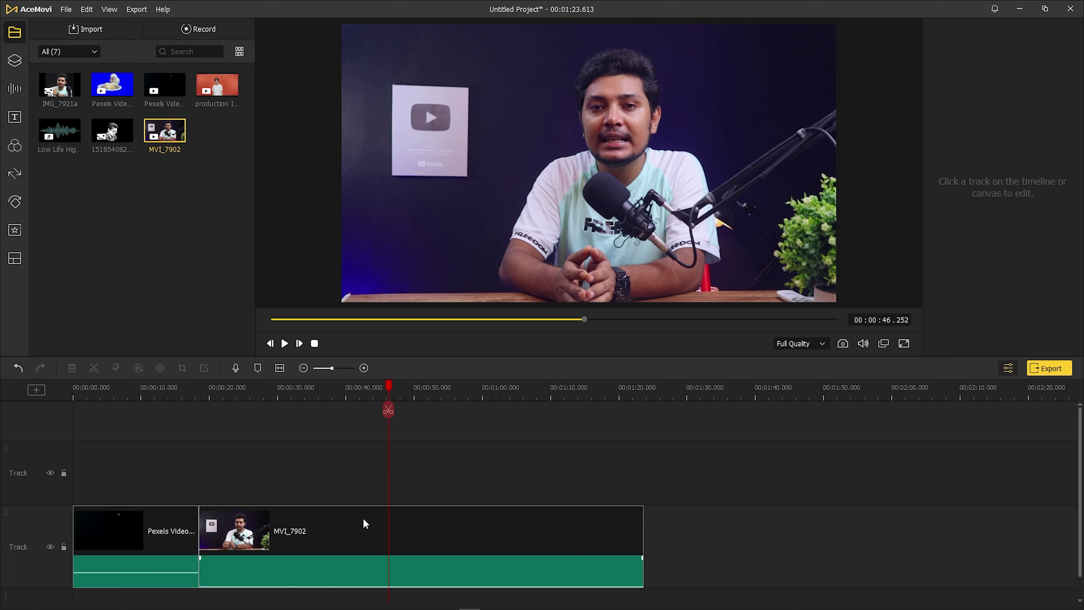
Split the MVI_7902 clip on track 2 at about 0:44.981, undo the split and split it again there.
left_click_drag(280, 587, 288, 563)
left_click_drag(388, 387, 381, 387)
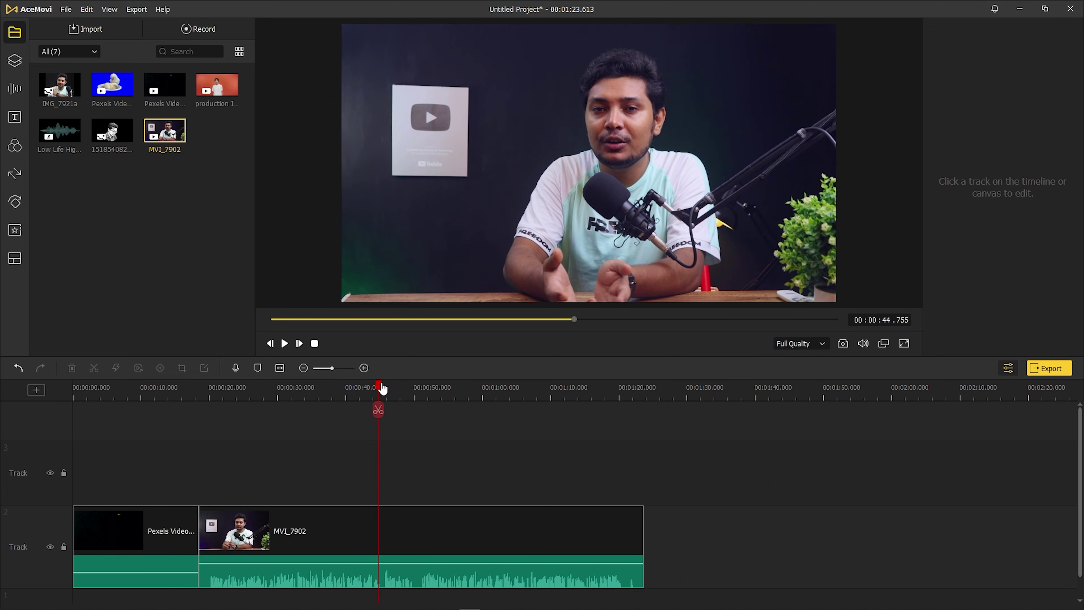
scroll(444, 389, "up", 2)
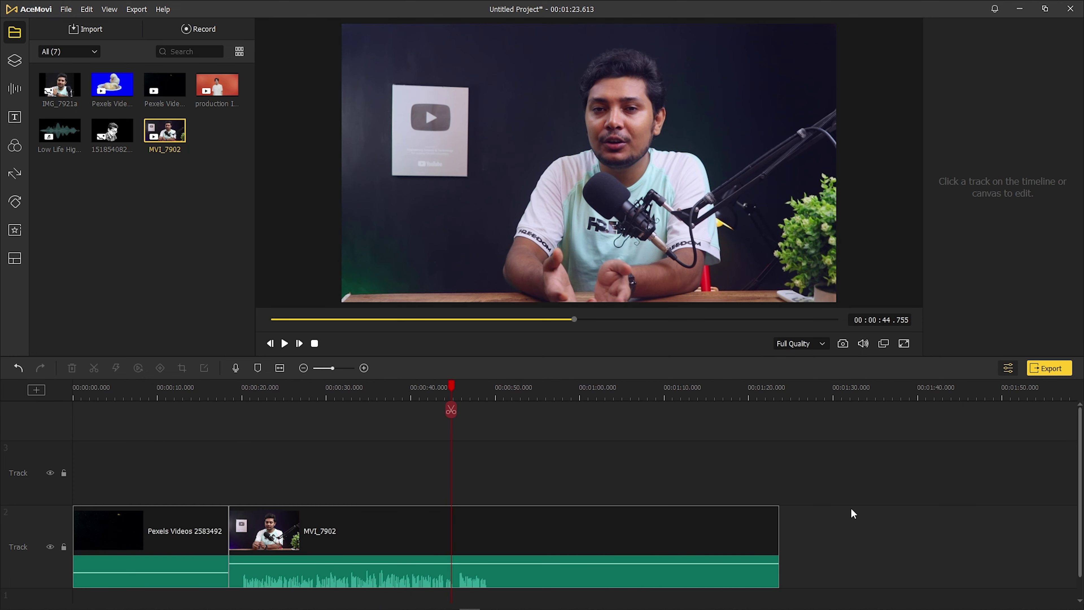
scroll(460, 594, "down", 1)
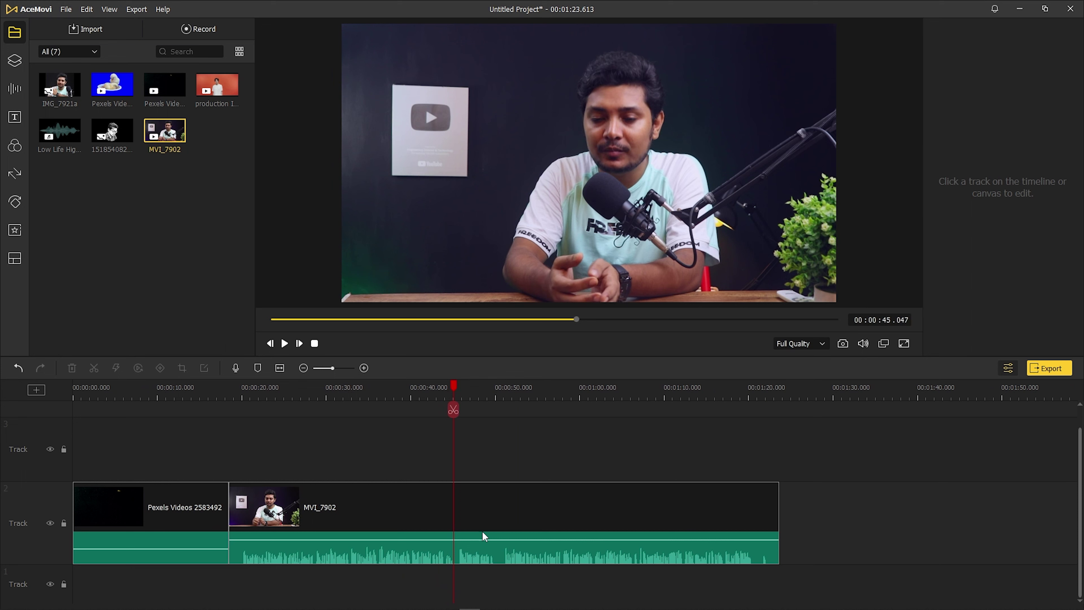
left_click(483, 534)
left_click_drag(454, 392, 453, 428)
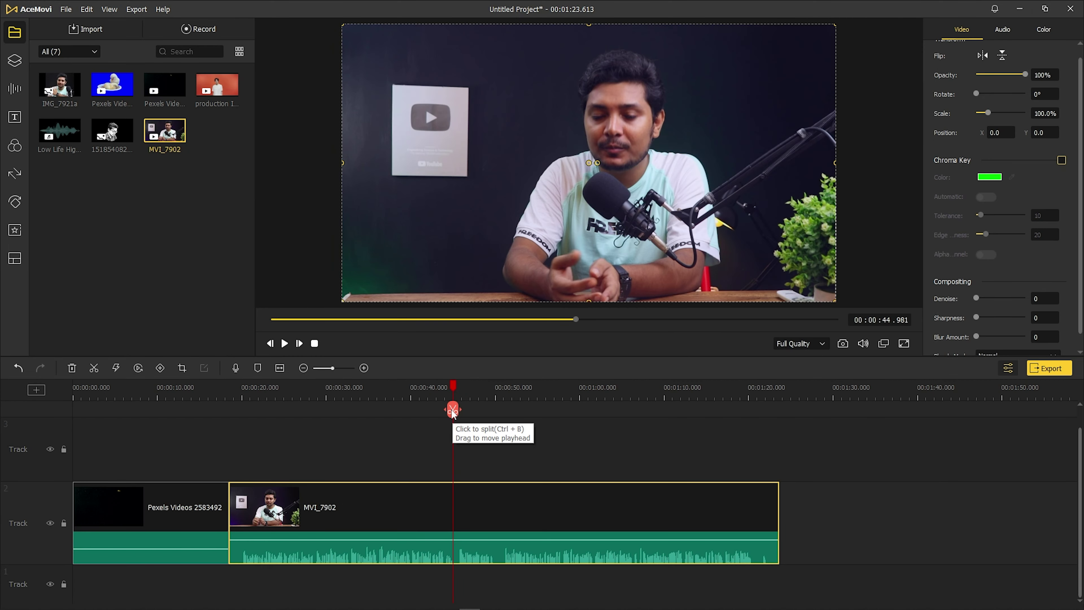
left_click(448, 461)
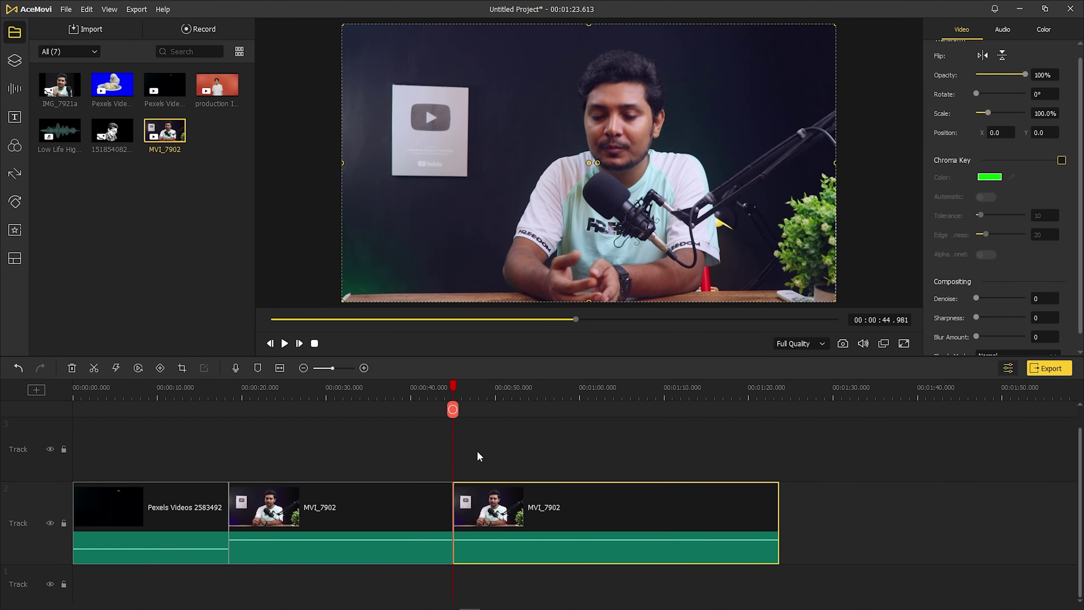
key("ctrl+z")
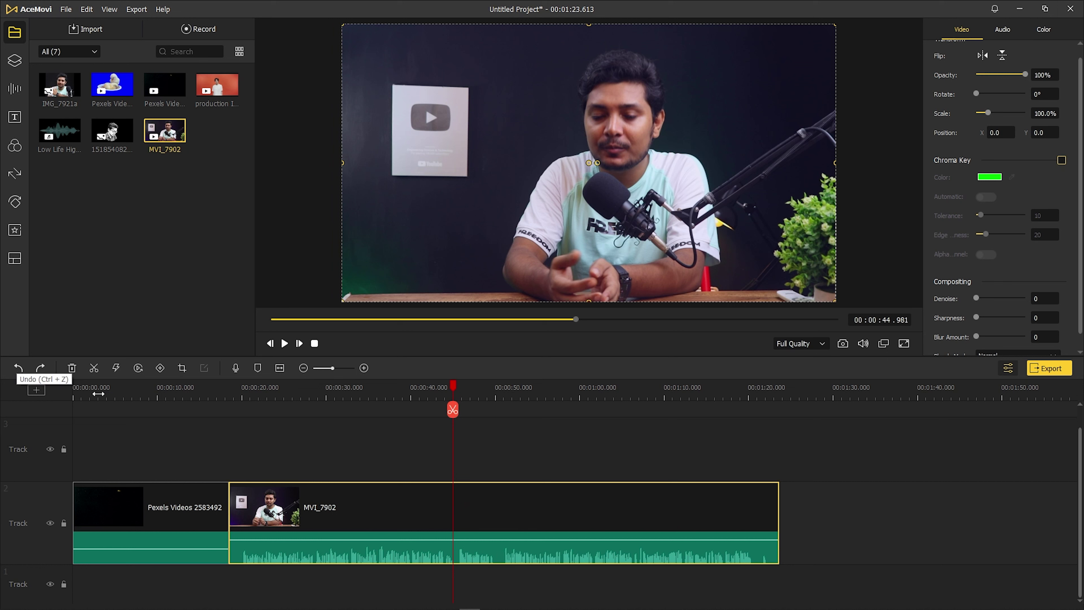
key("ctrl+y")
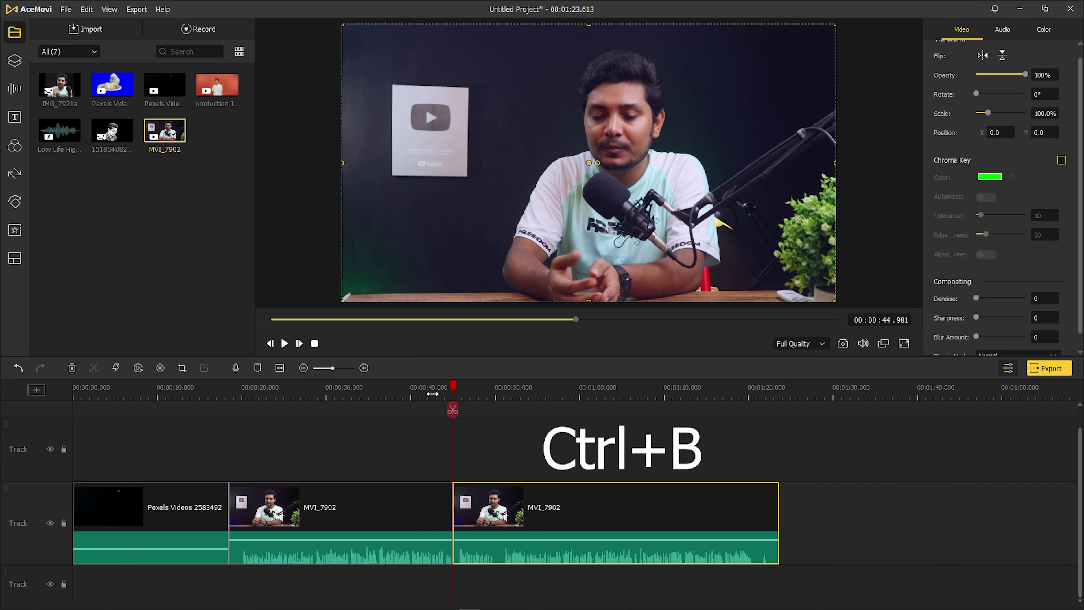
Cut out the MVI_7902 section between about 0:44.981 and 0:50.996 on track 2 and close the gap.
left_click_drag(453, 381, 504, 387)
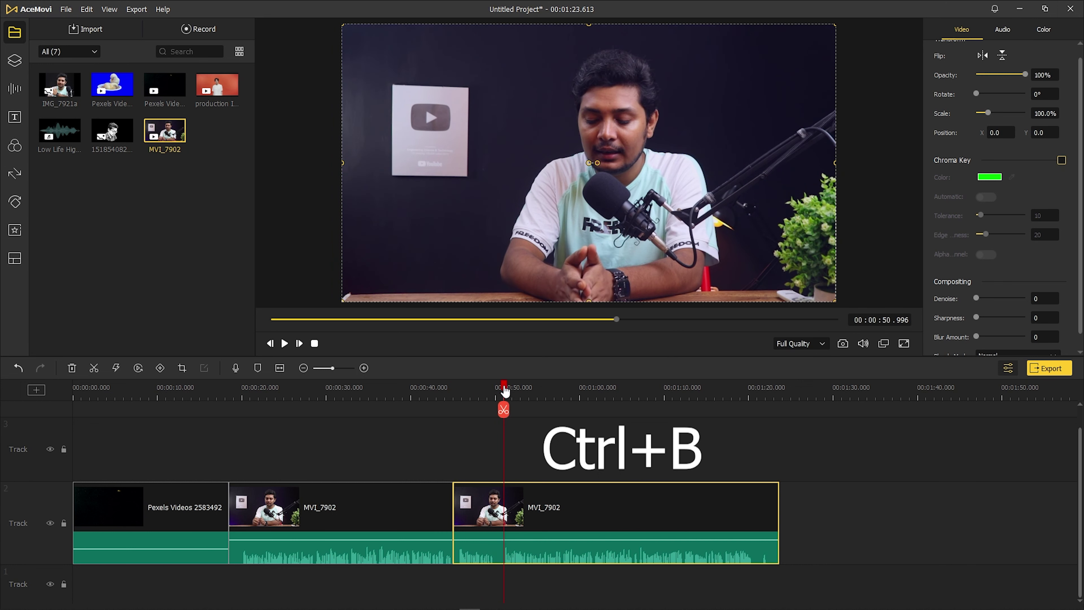
left_click(504, 409)
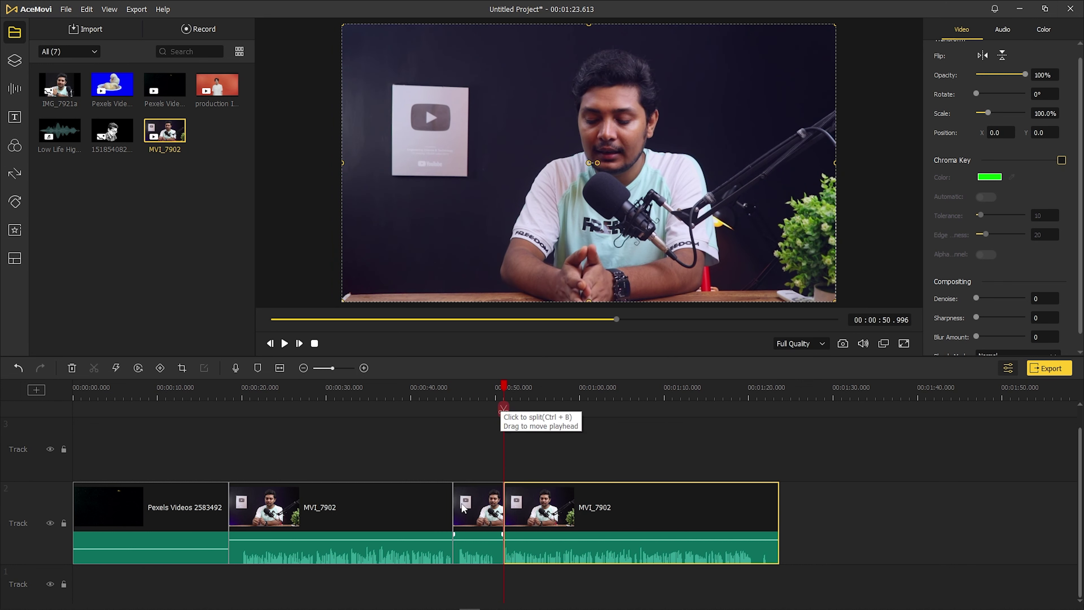
left_click(466, 519)
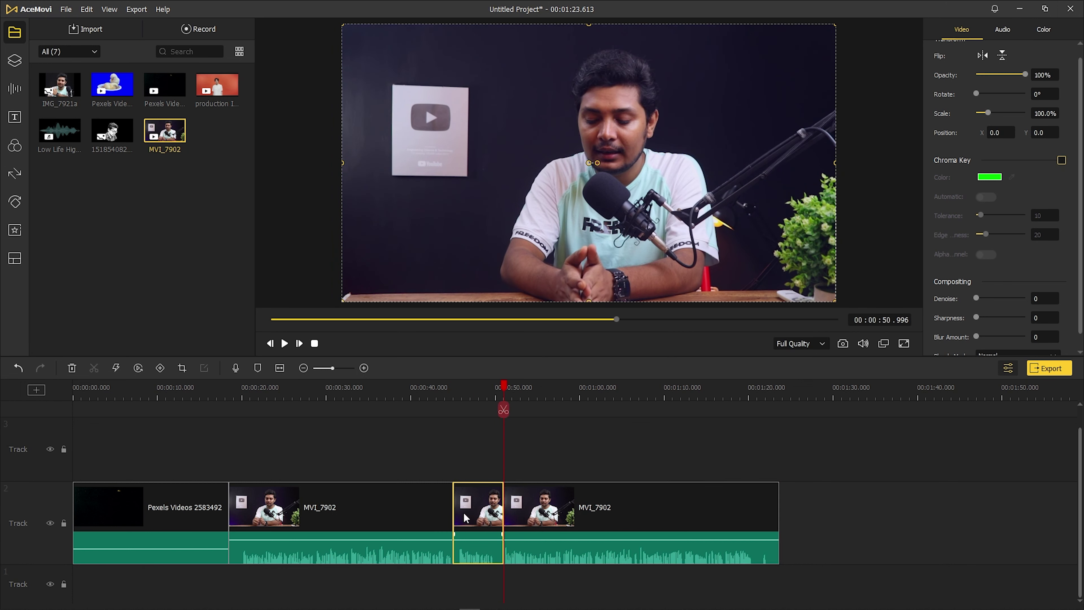
key("Delete")
left_click_drag(571, 506, 521, 498)
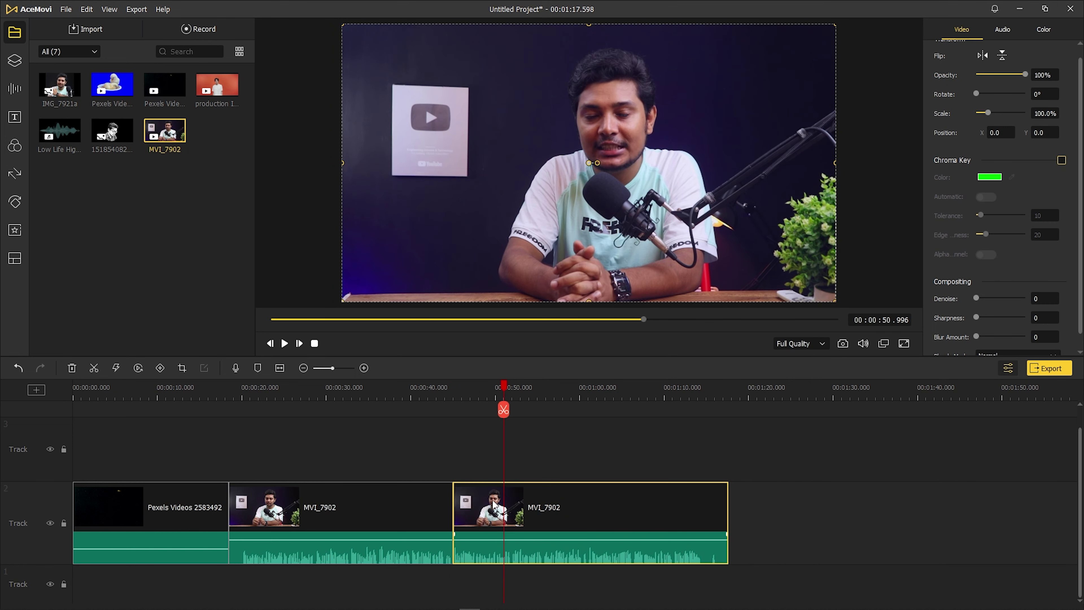
left_click_drag(425, 460, 473, 509)
right_click(472, 509)
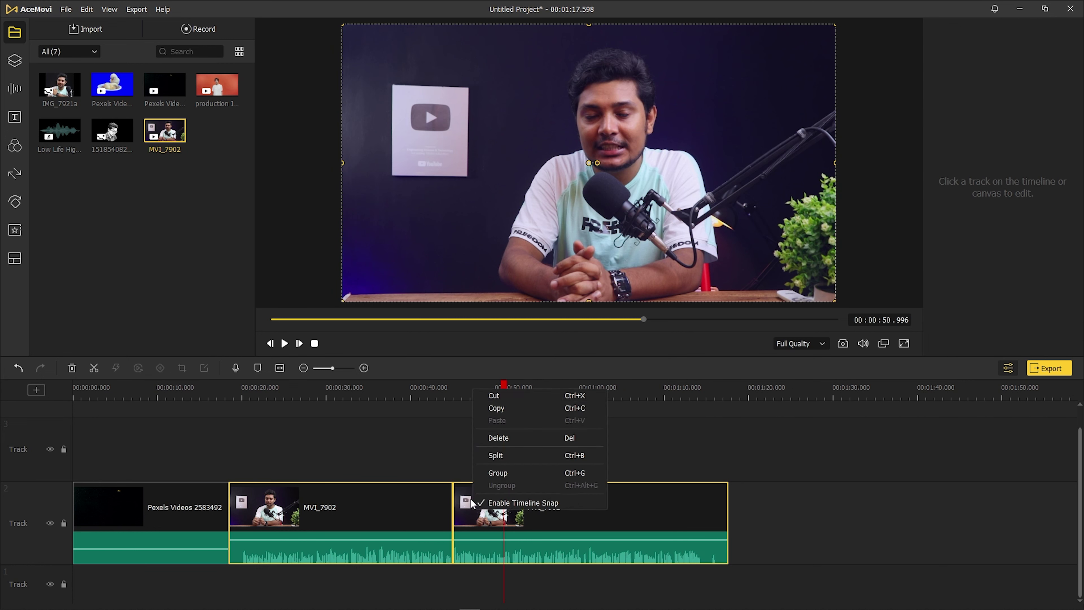
left_click(449, 471)
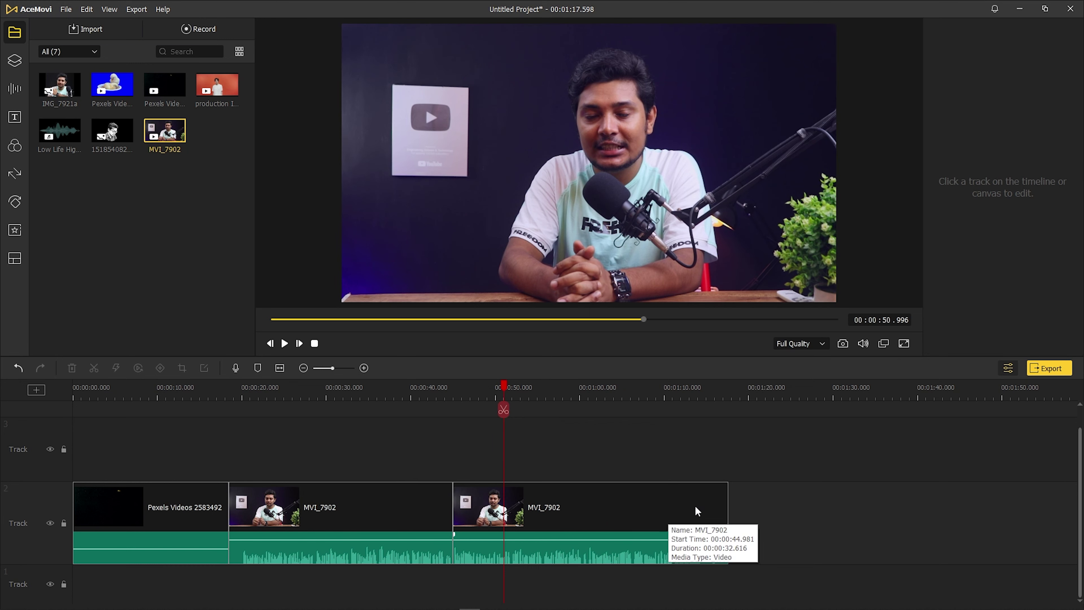
Group all three clips on track 2, the Pexels clip and both MVI_7902 parts.
left_click_drag(572, 511, 630, 503)
left_click(431, 494)
left_click(137, 501)
left_click(289, 505)
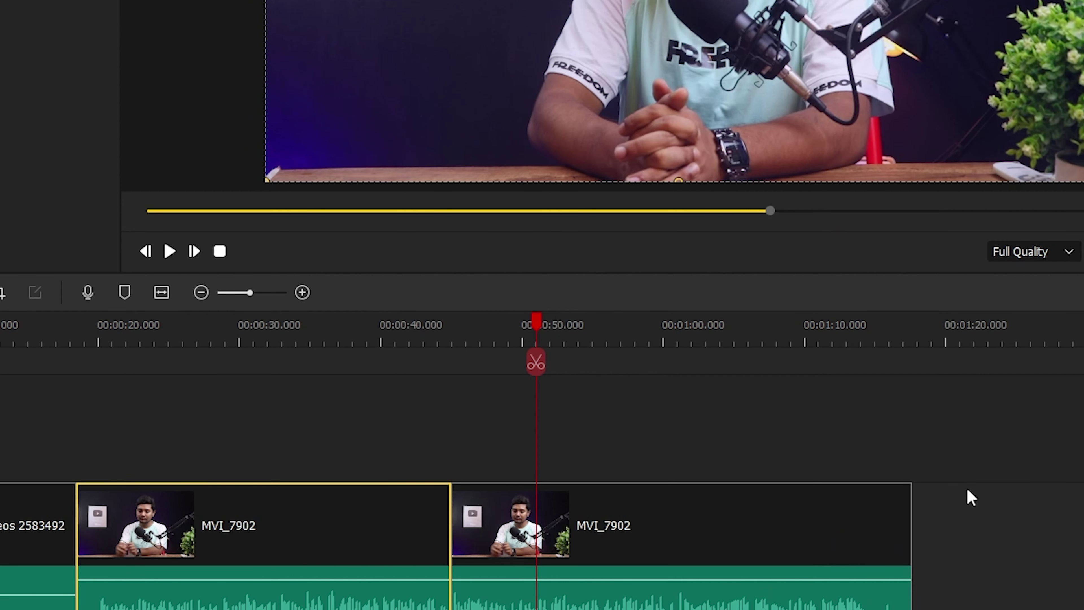
left_click(1048, 486)
key("ctrl+a")
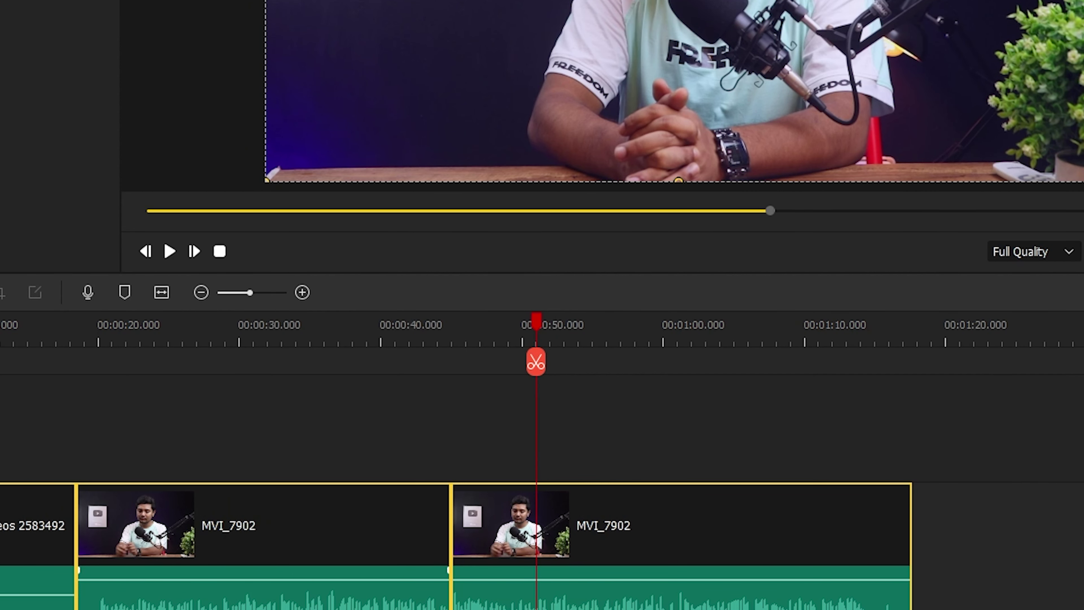
right_click(314, 532)
left_click(329, 462)
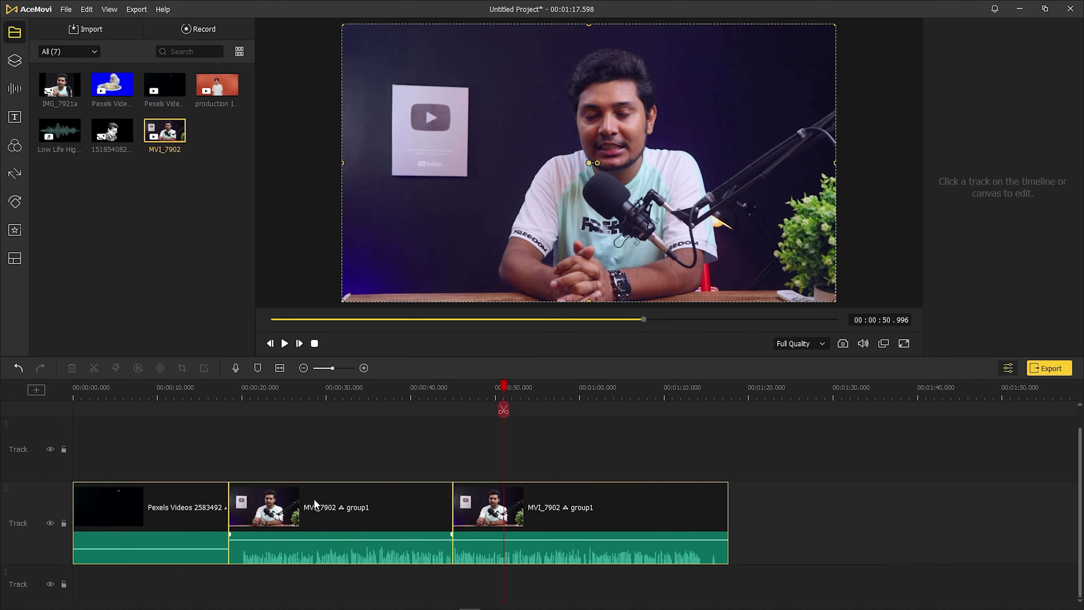
Move the grouped clips along track 2 and back to the start, and ungroup them.
left_click_drag(215, 517, 529, 516)
left_click_drag(661, 526, 370, 504)
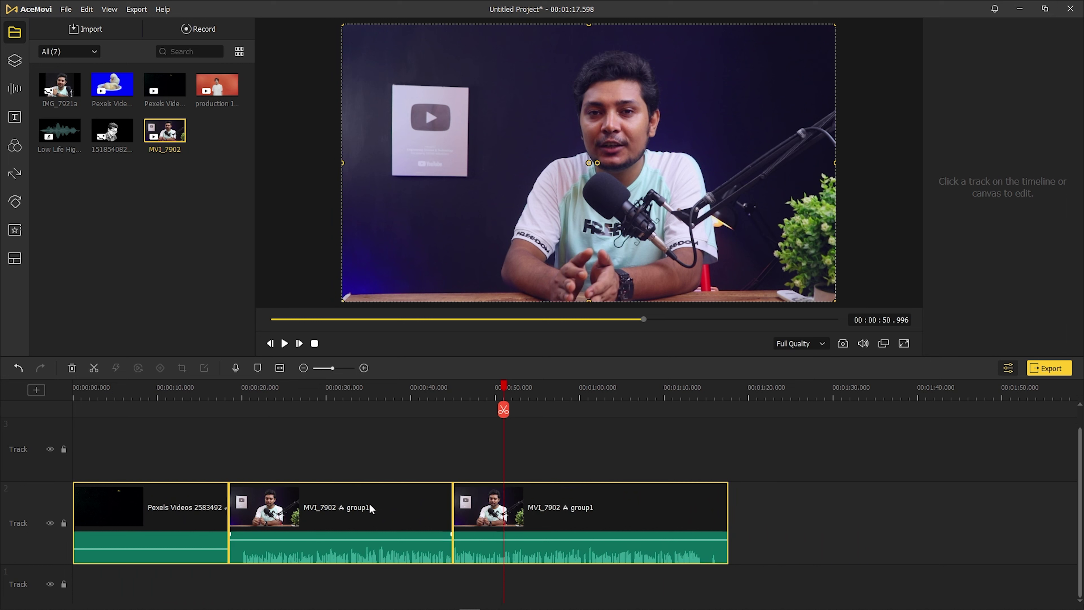
right_click(406, 513)
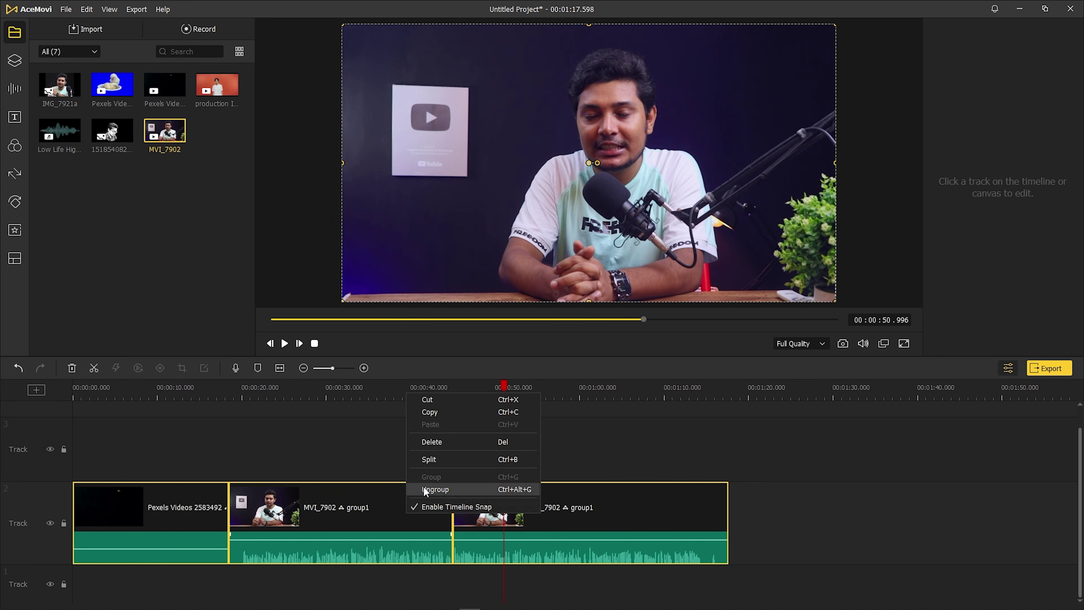
left_click(435, 489)
left_click(474, 449)
Detach the audio from the last MVI_7902 clip and select its audio and video parts separately.
left_click(523, 510)
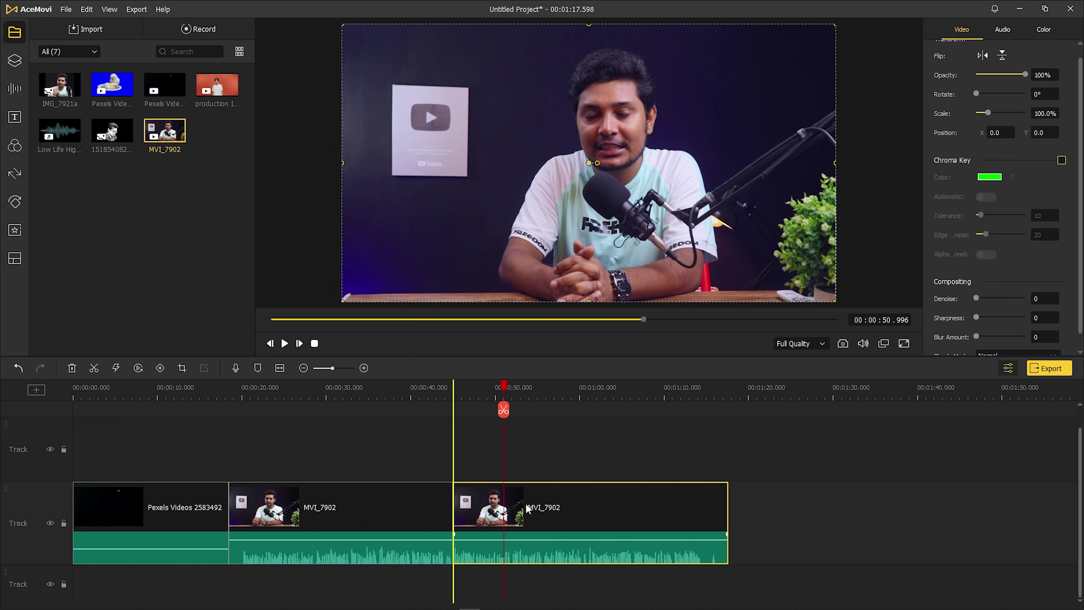
right_click(525, 504)
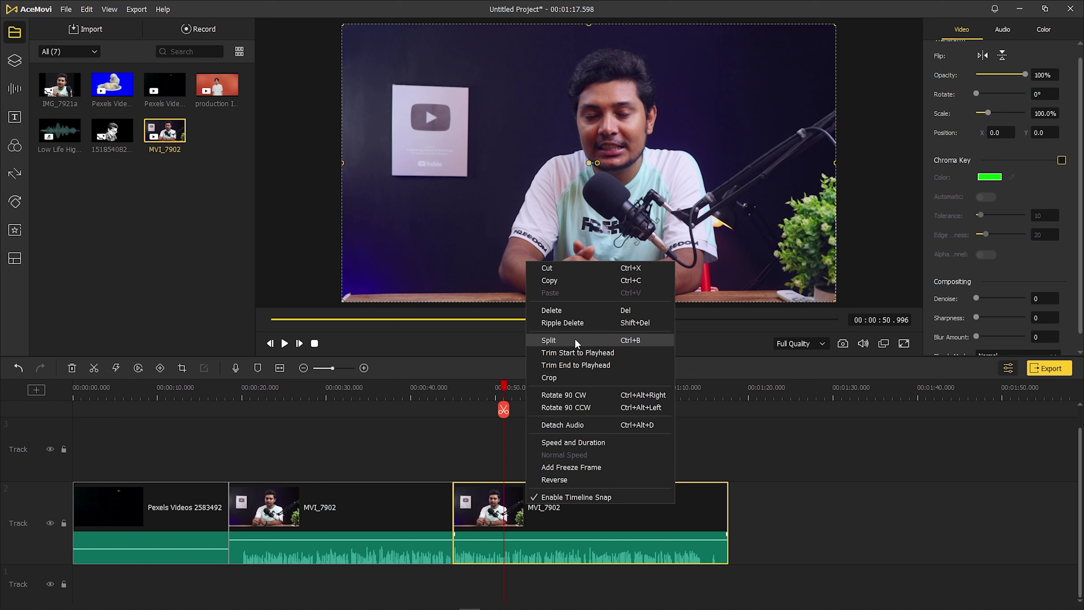
left_click(581, 425)
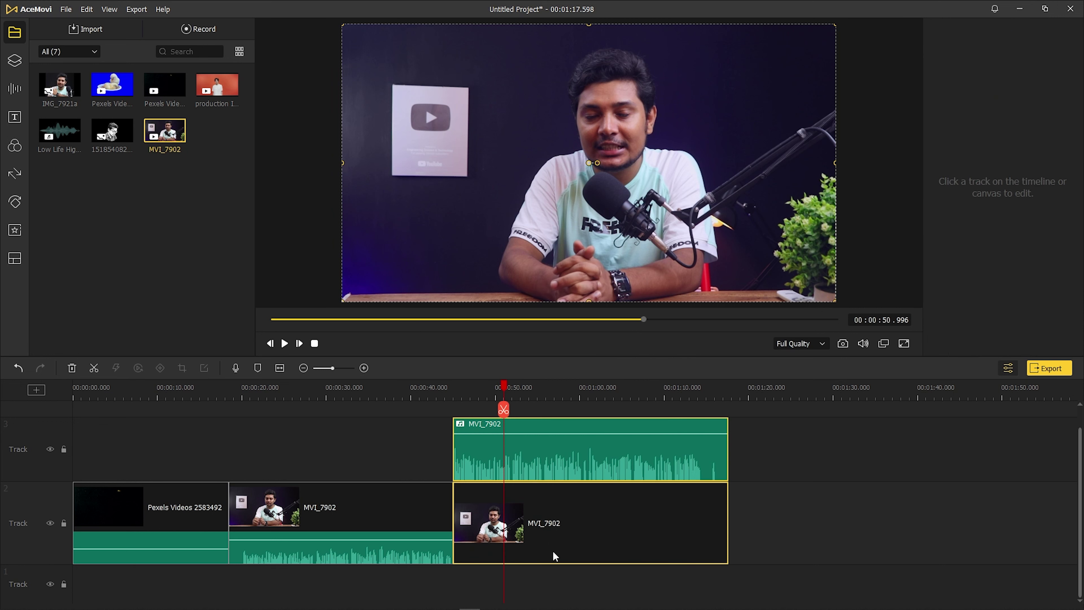
left_click(567, 522)
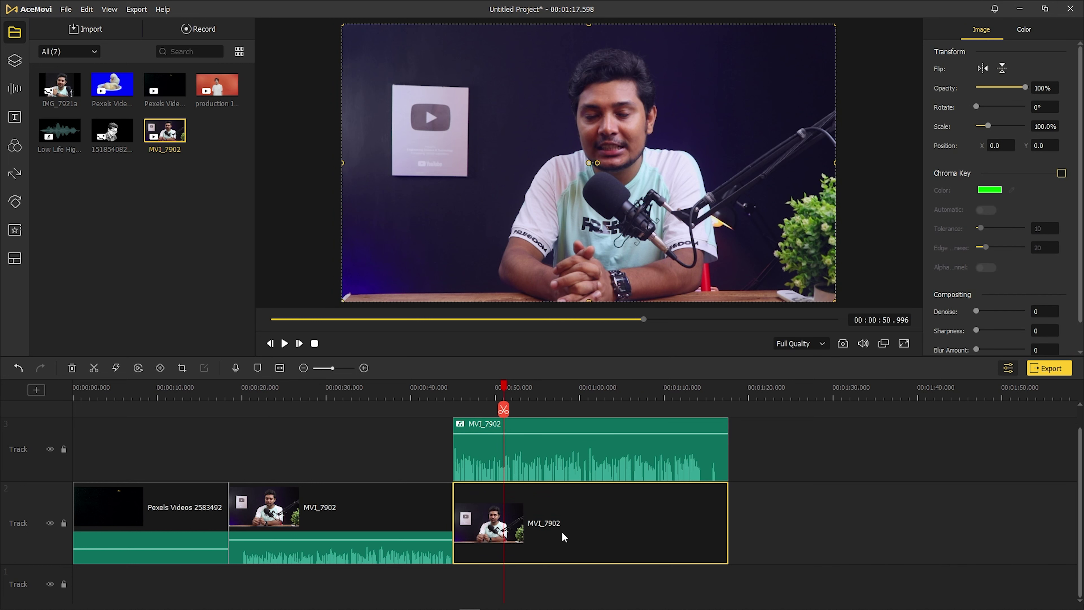
left_click(555, 461)
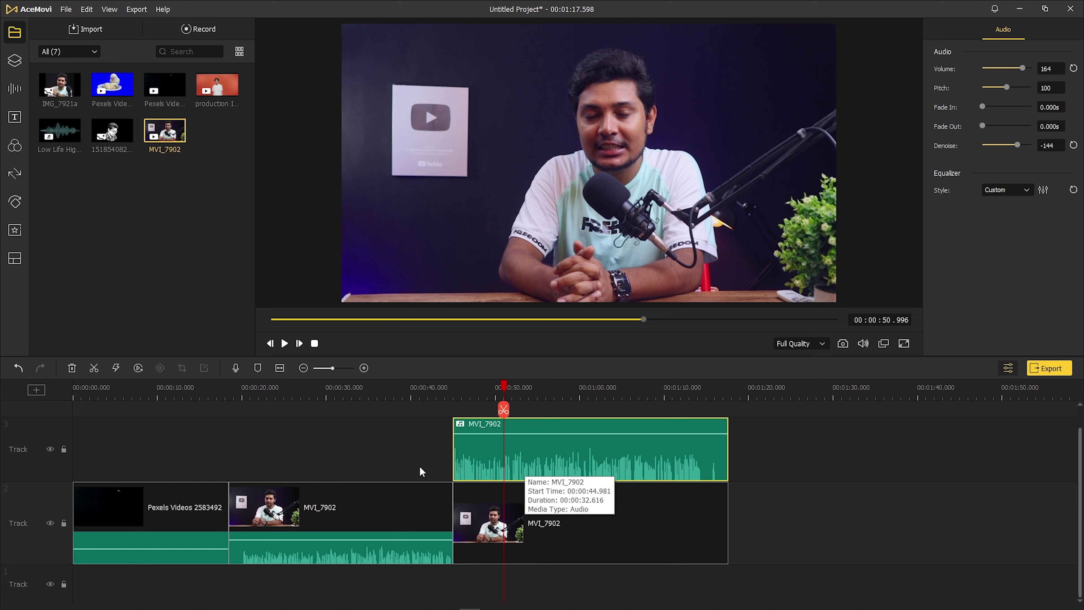
left_click(530, 512)
left_click(543, 466)
left_click(542, 519)
left_click(522, 463)
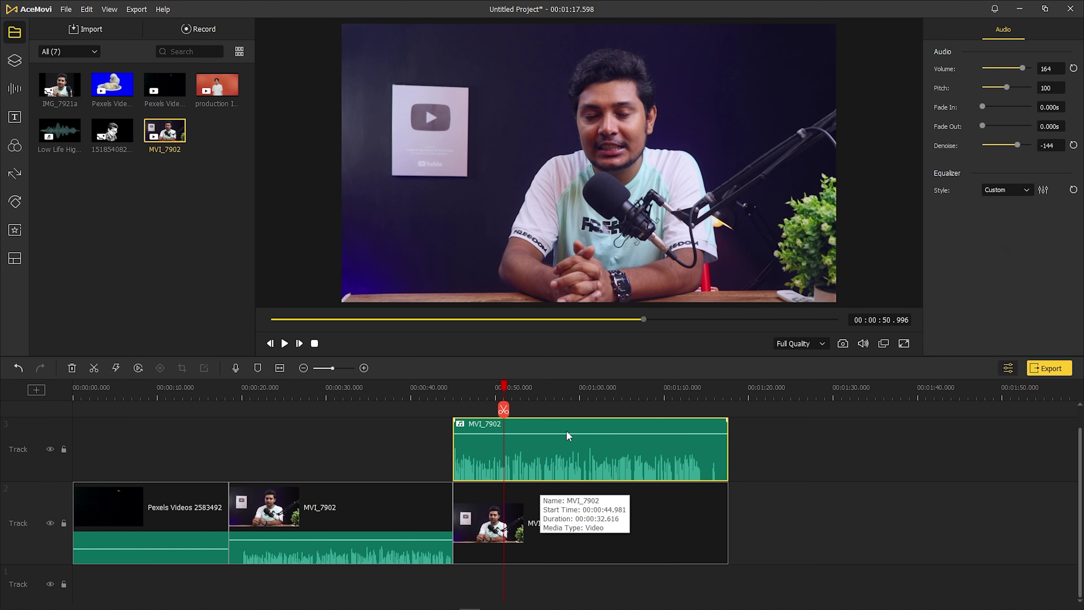
Select the detached MVI_7902 audio and video together and examine the grouping option without applying it.
left_click_drag(535, 494, 539, 453)
left_click(776, 532)
left_click(597, 436)
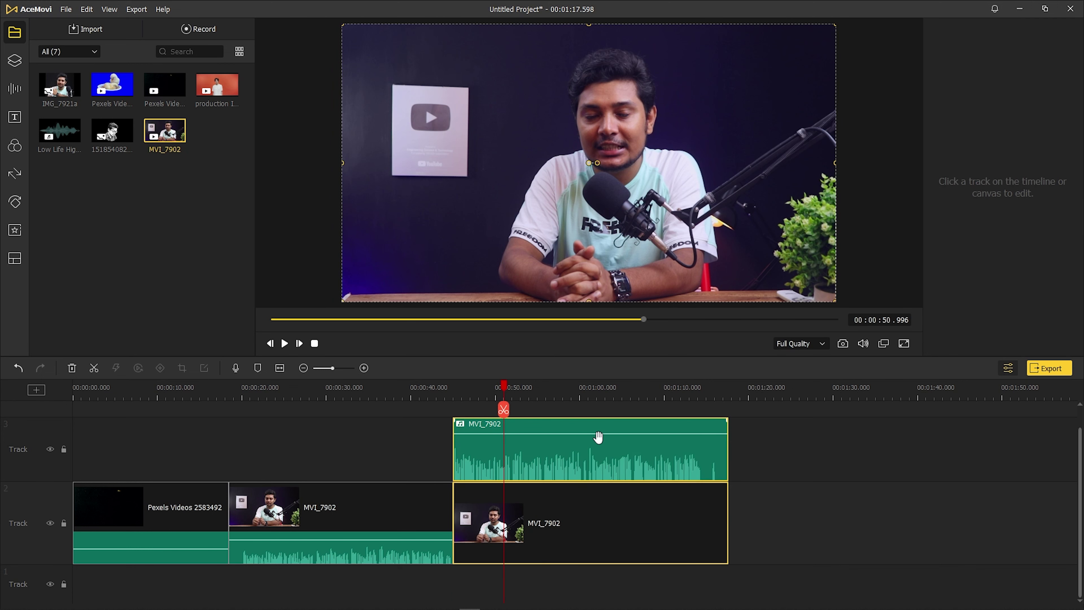
right_click(595, 451)
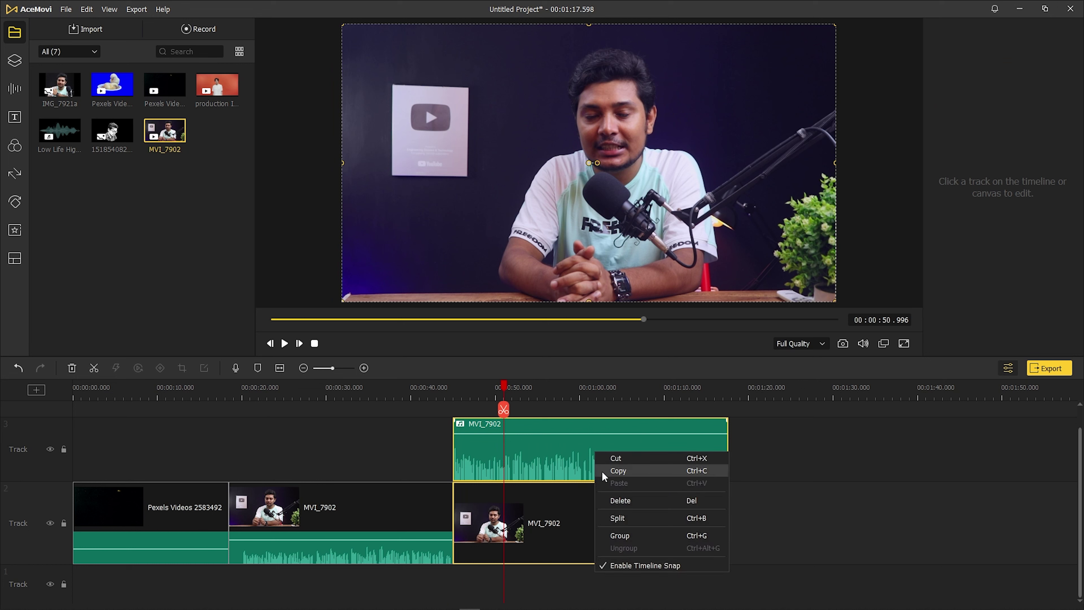
left_click(503, 448)
right_click(601, 456)
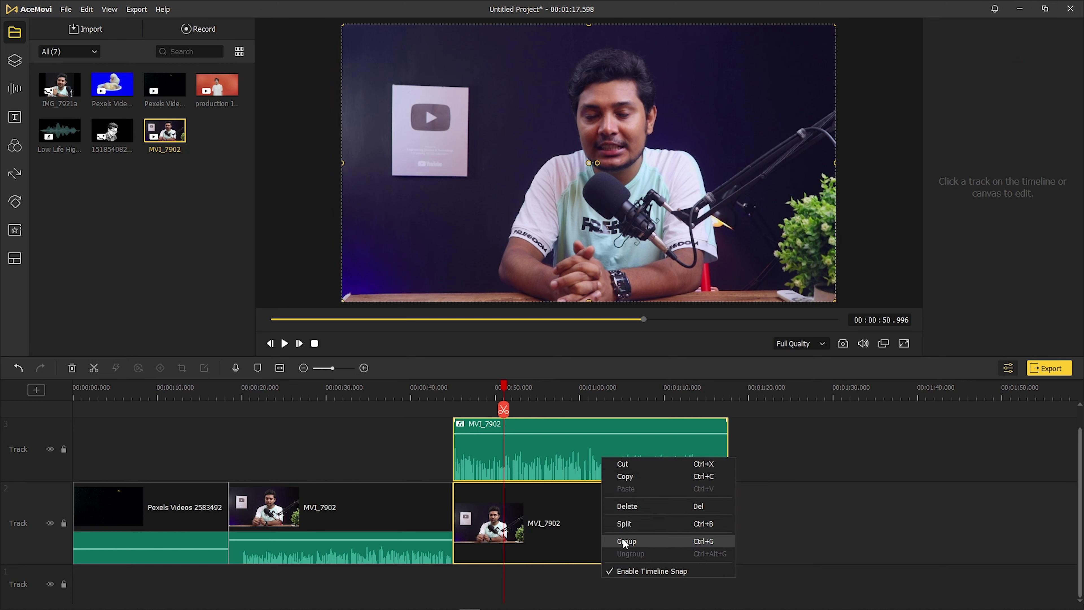
left_click(796, 526)
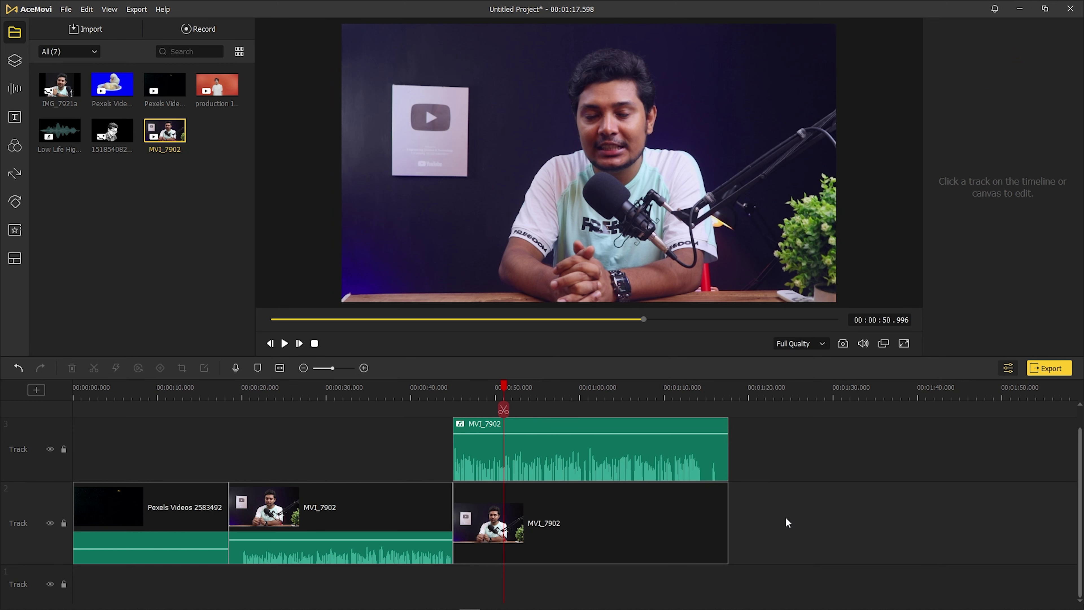
Undo the audio detachment on the last MVI_7902 clip and clear the selection.
key("ctrl+z")
key("ctrl+z")
key("ctrl+z")
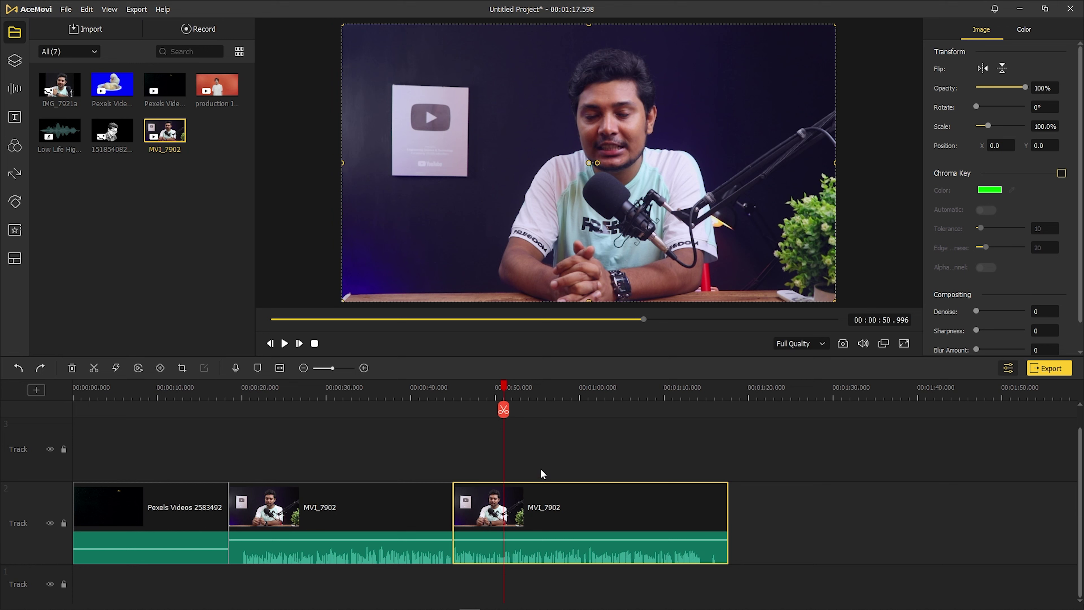
left_click(540, 468)
Reverse the Pexels Videos 2583492 clip on track 2, play it back and undo the reversal.
left_click_drag(499, 410, 404, 410)
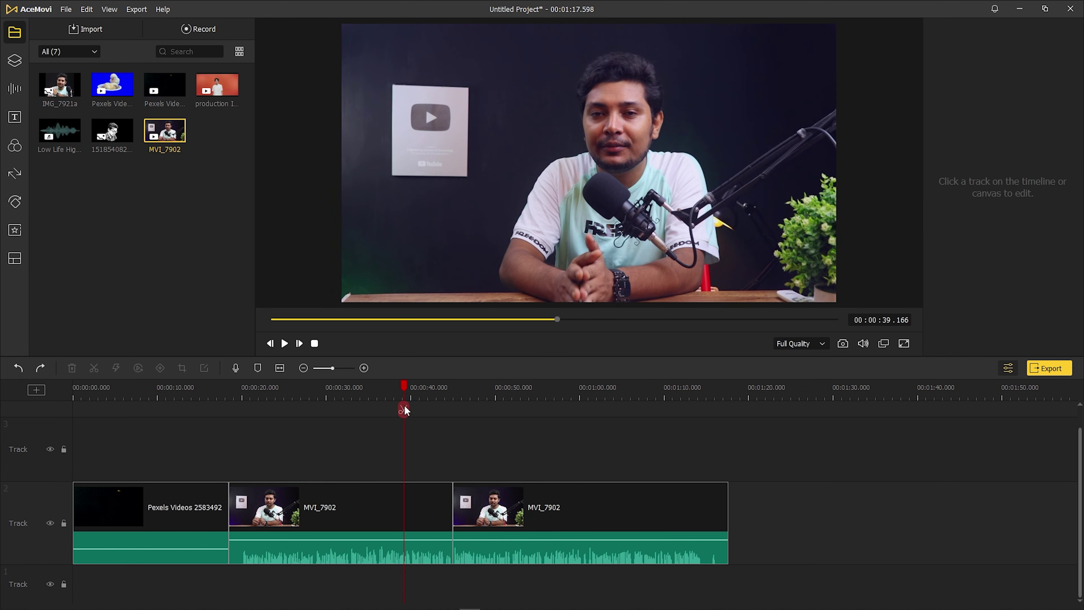
left_click(487, 518)
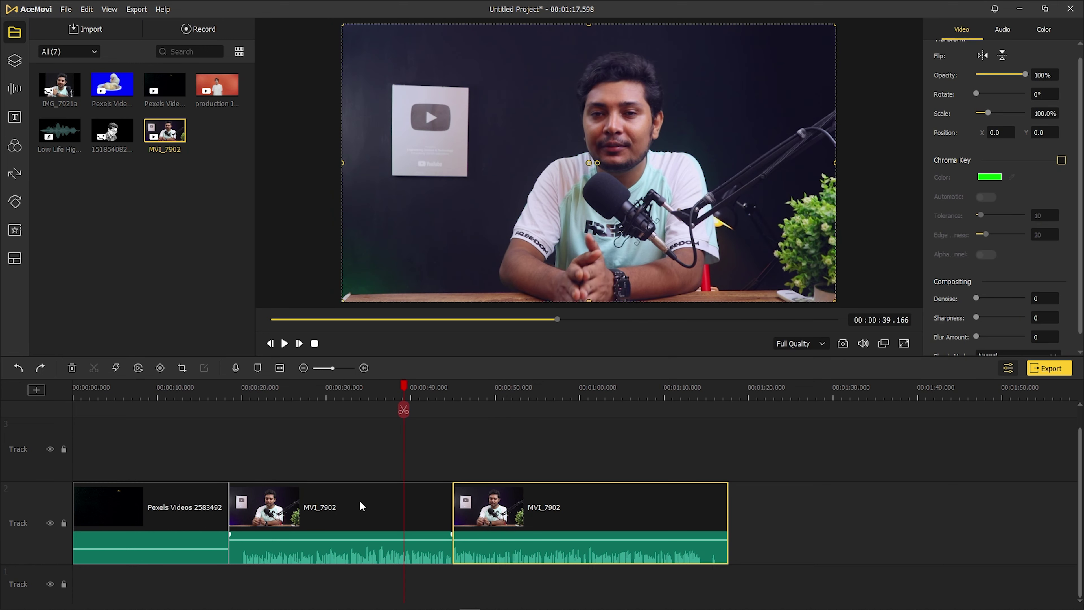
left_click(118, 393)
left_click(143, 511)
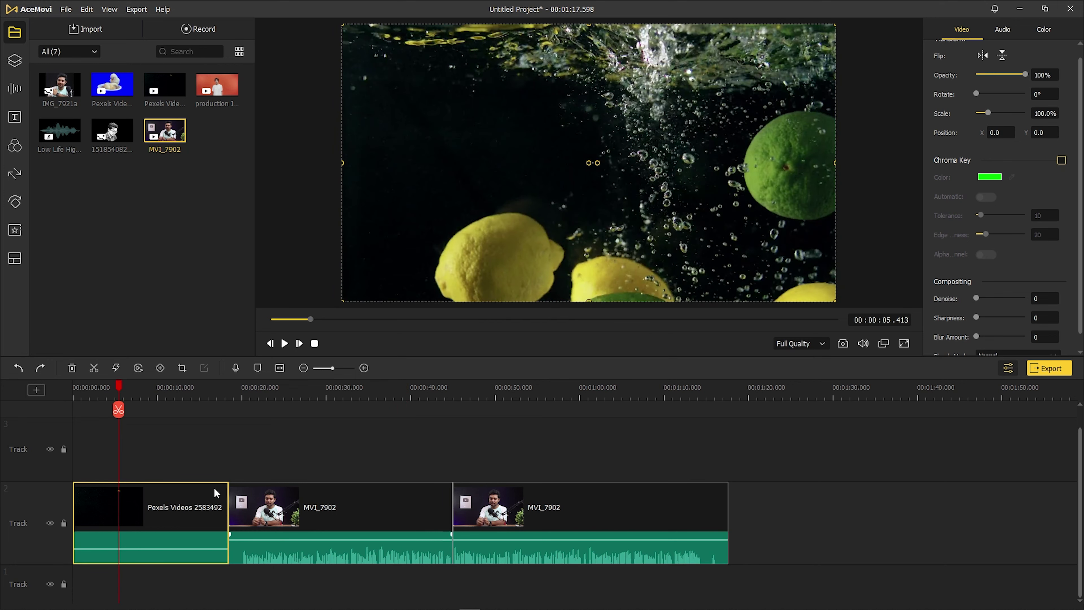
left_click(140, 368)
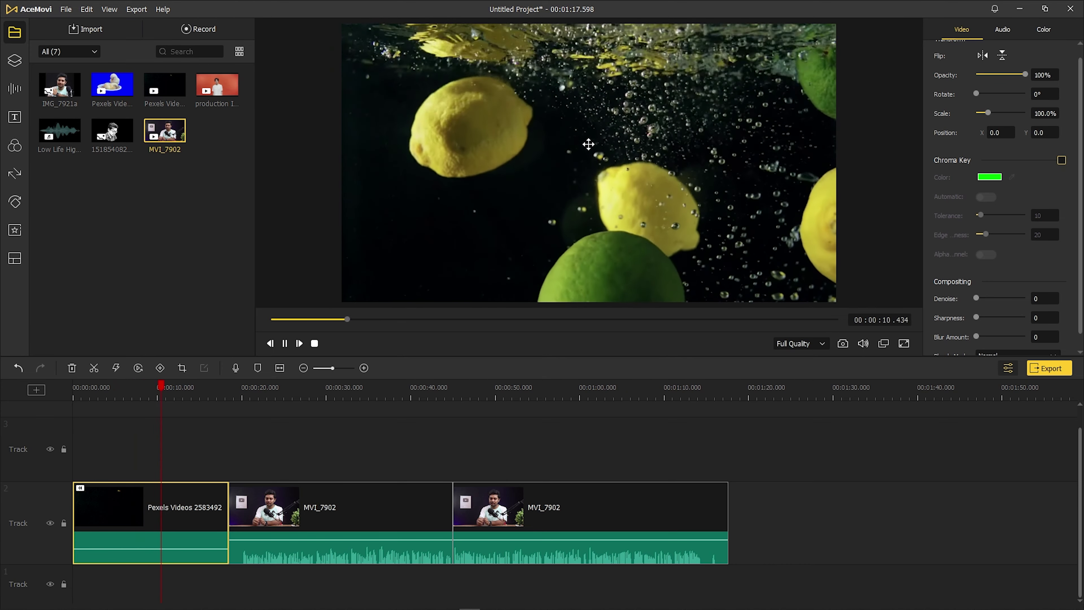
key("space")
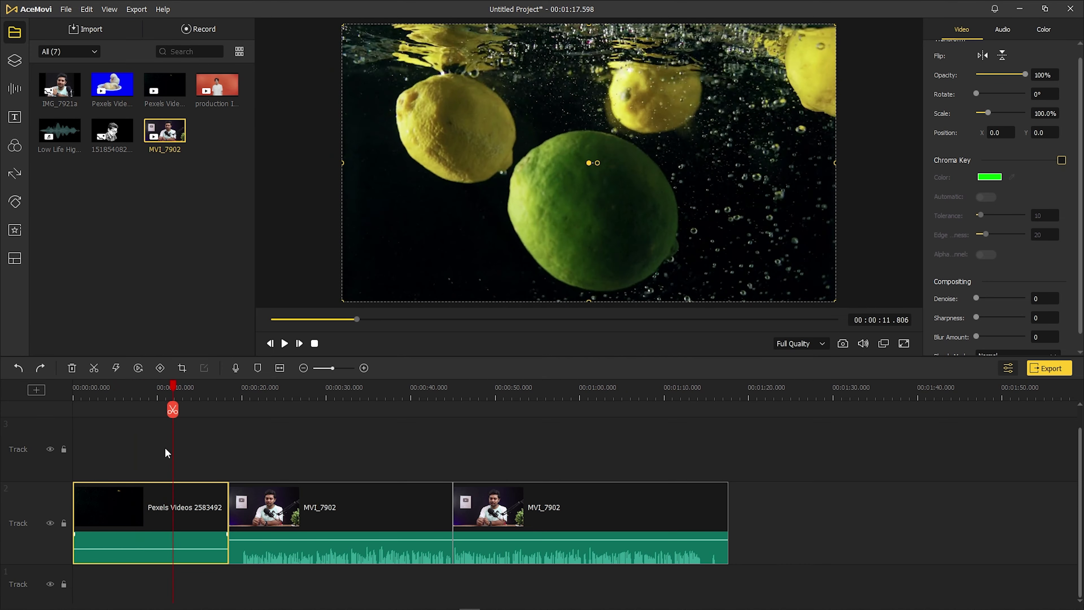
Set the speed of the Pexels Videos 2583492 clip to Fast 8.00x and play it from the timeline's start.
left_click(116, 368)
mouse_move(184, 412)
left_click(225, 432)
left_click_drag(172, 409, 48, 408)
left_click_drag(191, 399, 701, 427)
key("space")
key("space")
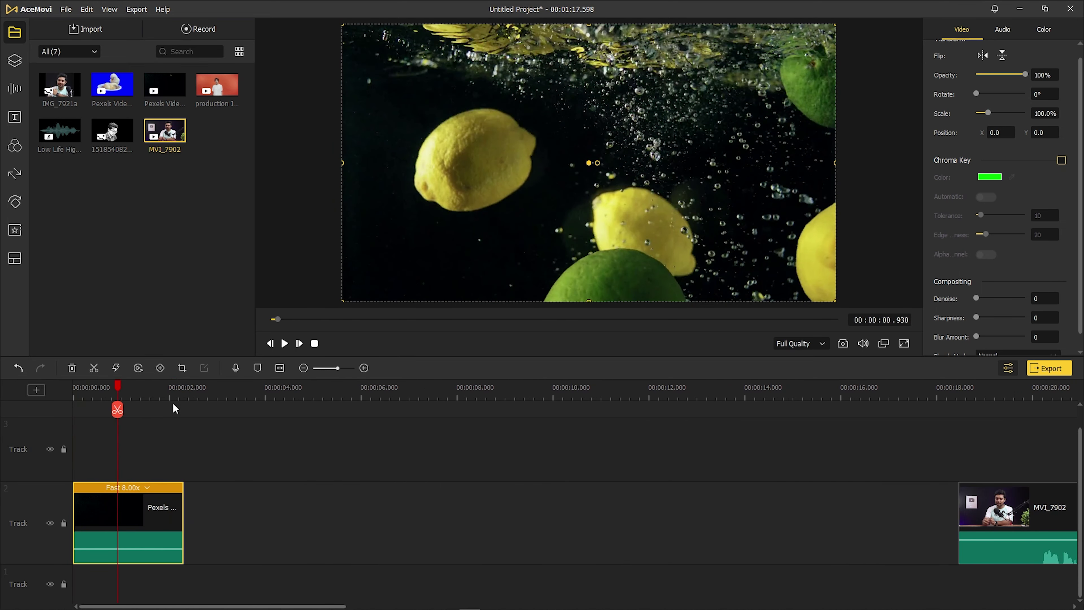
Split the Pexels Videos 2583492 clip at 00:00:00.930 and slow its second part to 0.63x.
left_click(117, 409)
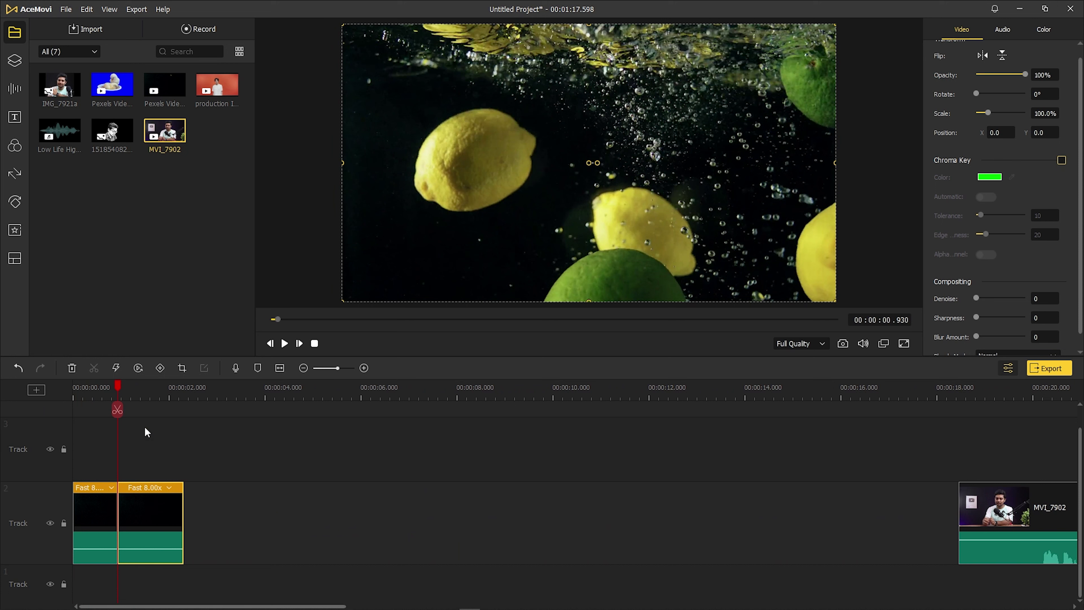
left_click(116, 368)
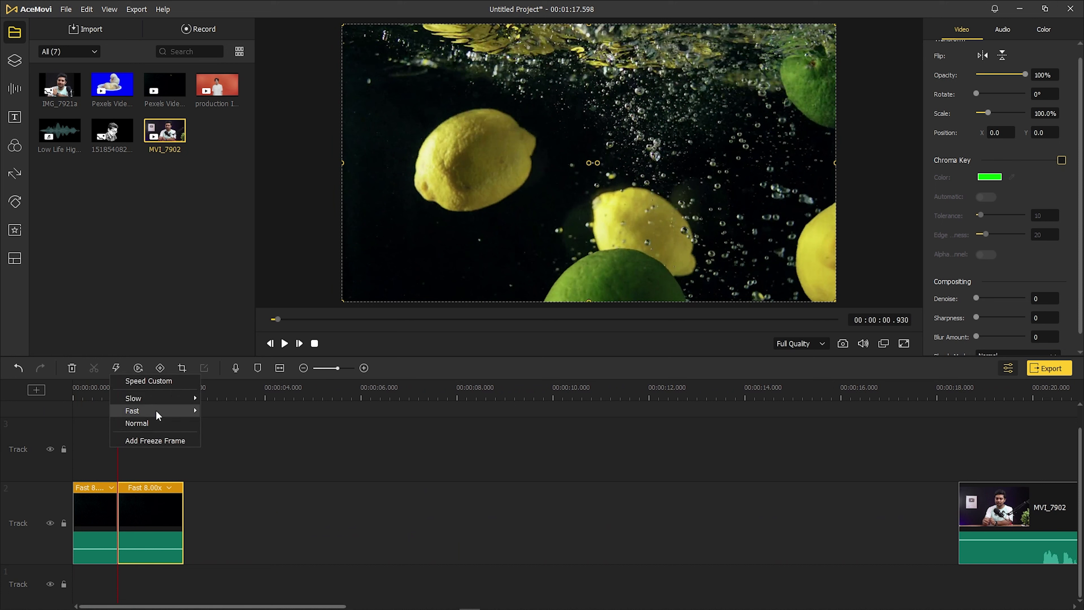
mouse_move(179, 398)
left_click(218, 411)
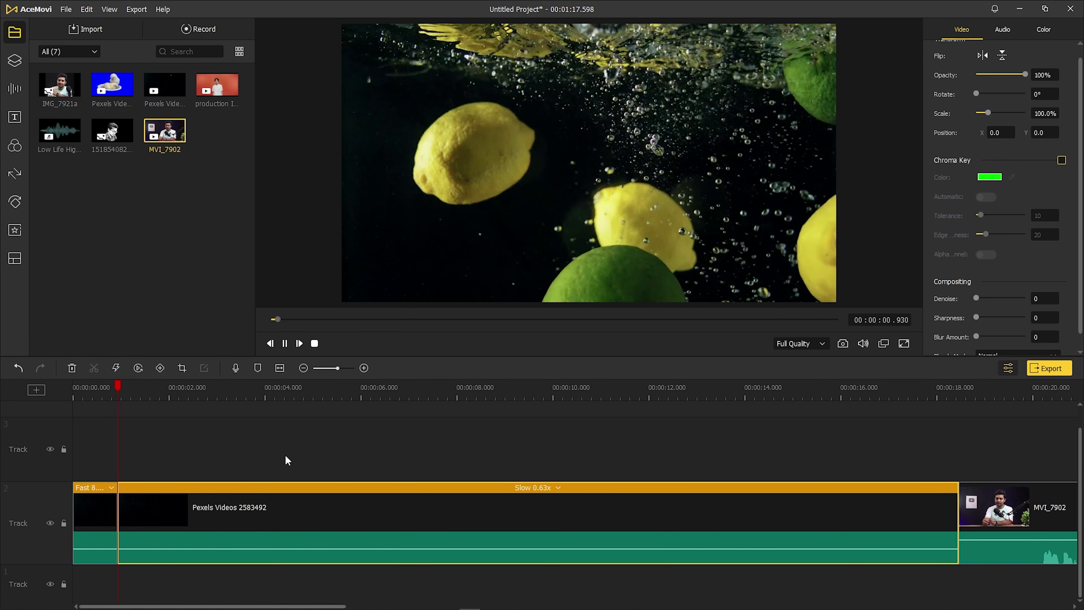
Play the slowed section of the Pexels clip, including its middle, and undo the split and speed changes.
key("space")
left_click(496, 391)
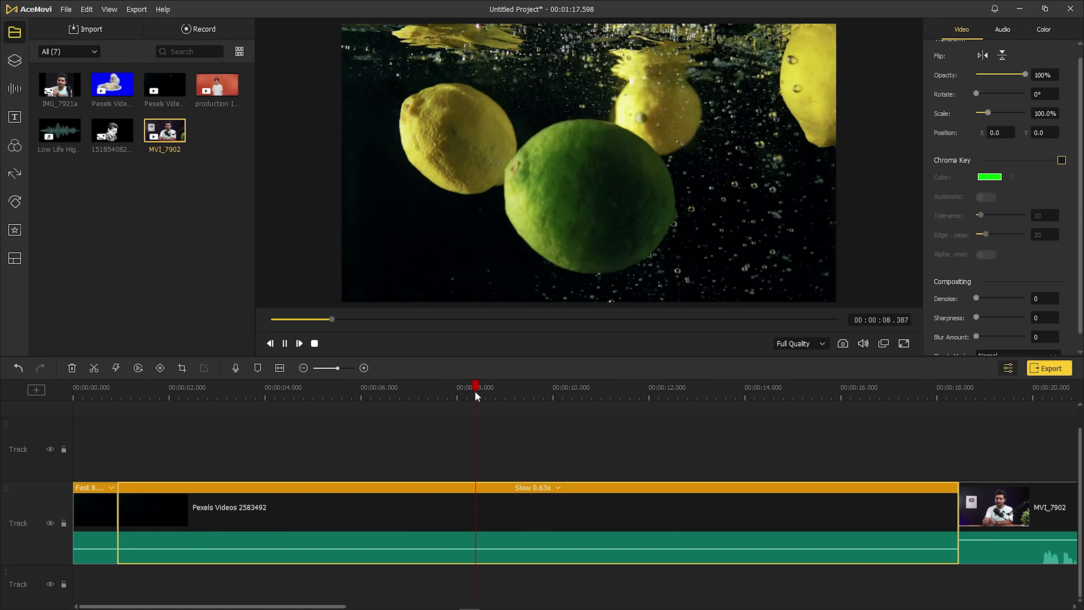
key("space")
scroll(342, 395, "down", 5)
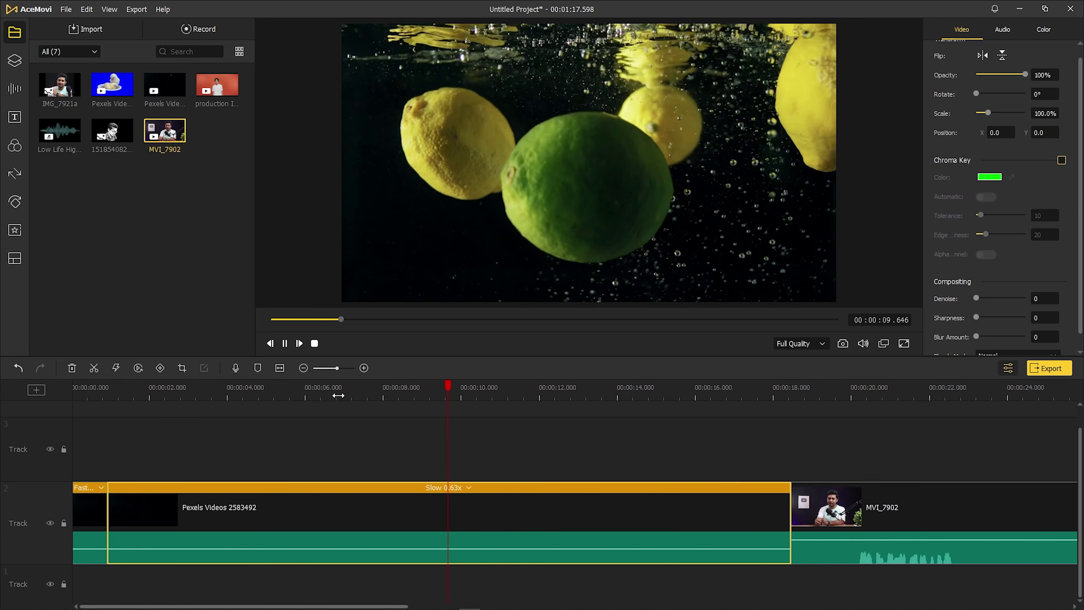
key("ctrl+z")
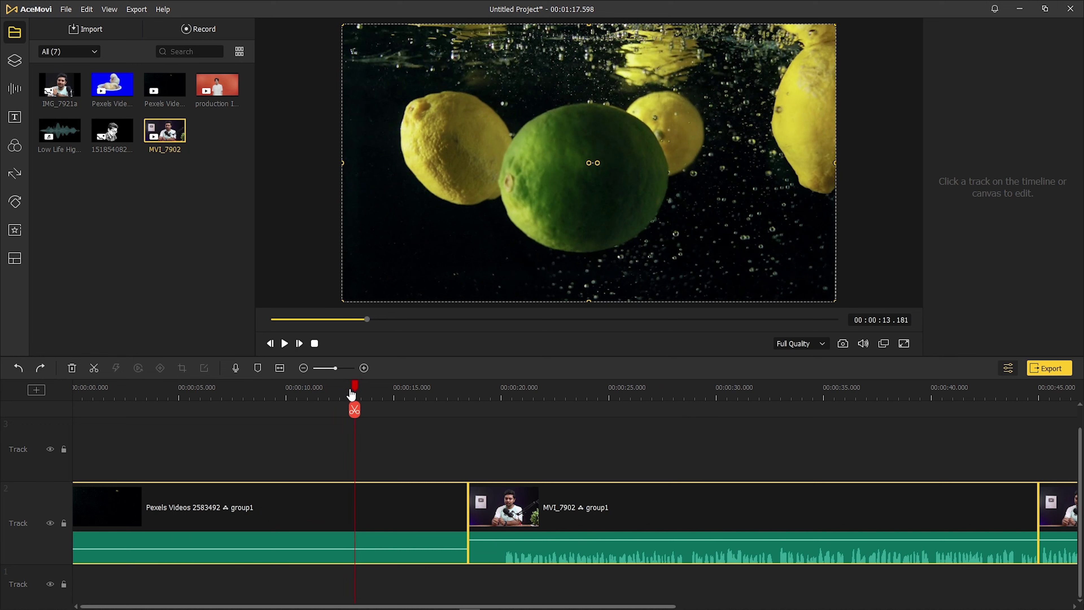
Add the Push Left transition between the Pexels Videos 2583492 clip and the first MVI_7902 clip and preview it.
scroll(399, 393, "down", 2)
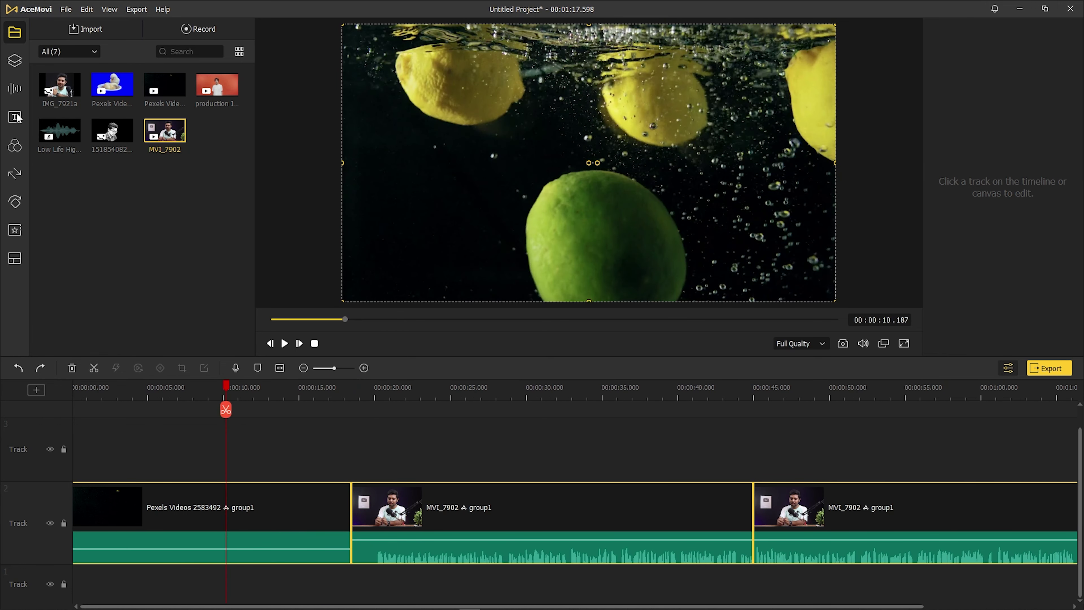
left_click(15, 173)
left_click_drag(123, 173, 370, 508)
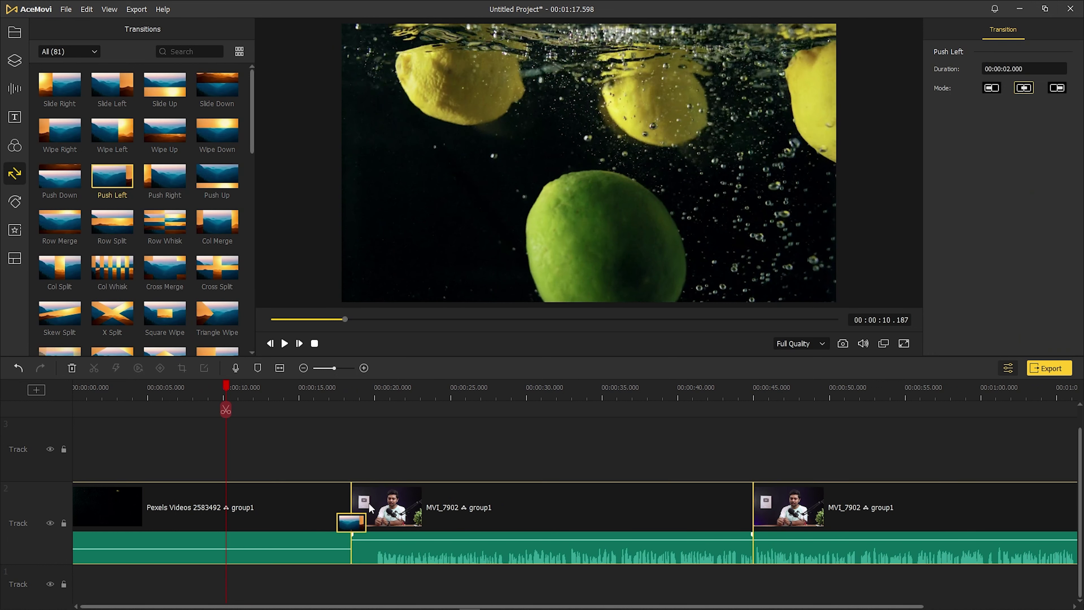
left_click(346, 391)
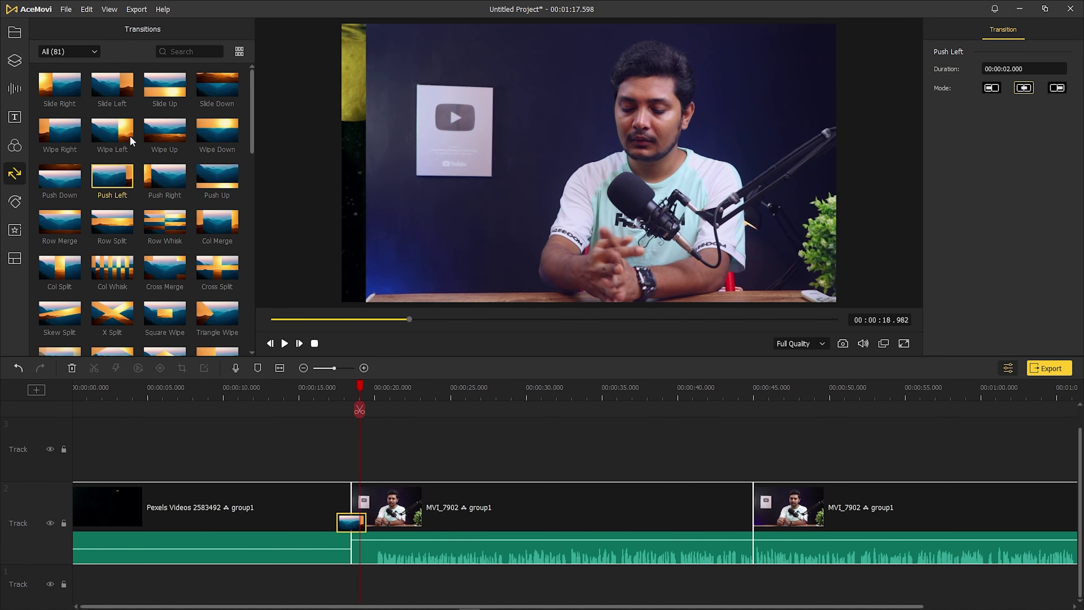
Place the Retro filter on track 3 at the start of the first MVI_7902 clip and play it.
left_click(14, 145)
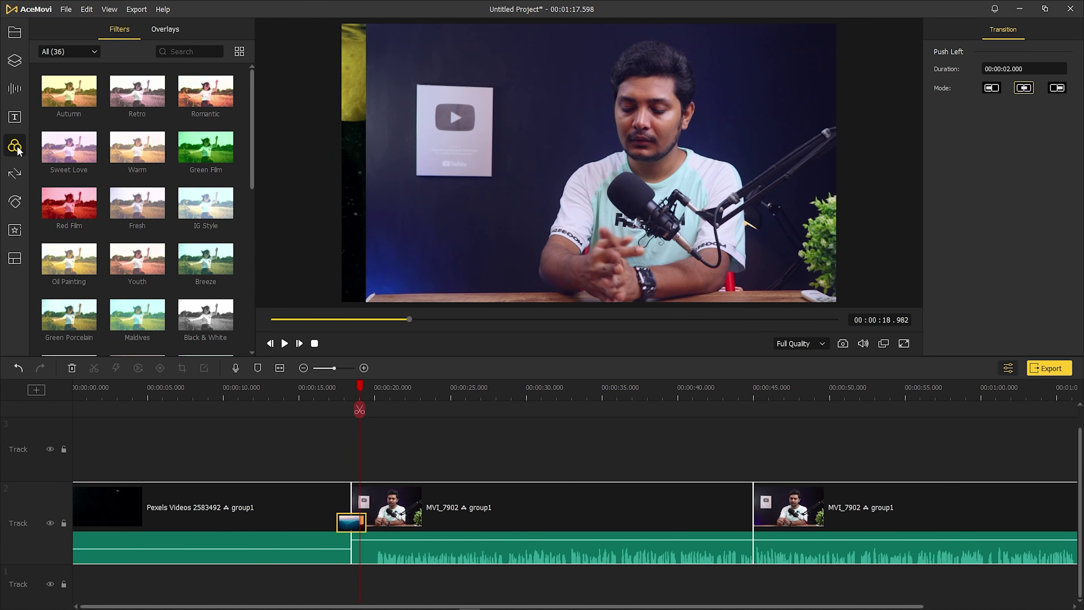
left_click_drag(125, 90, 413, 481)
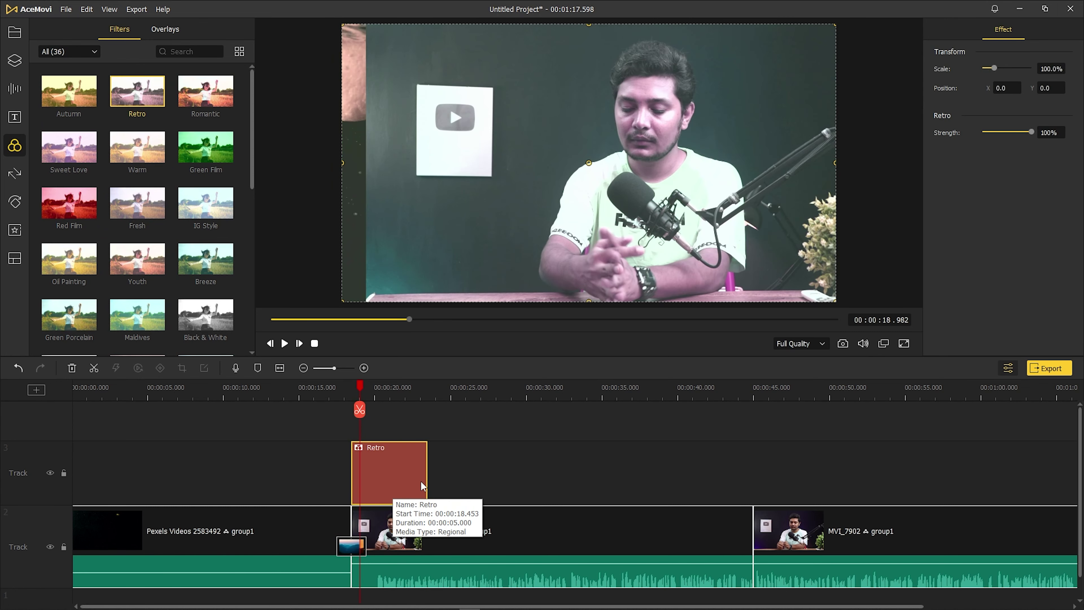
key("space")
left_click(644, 100)
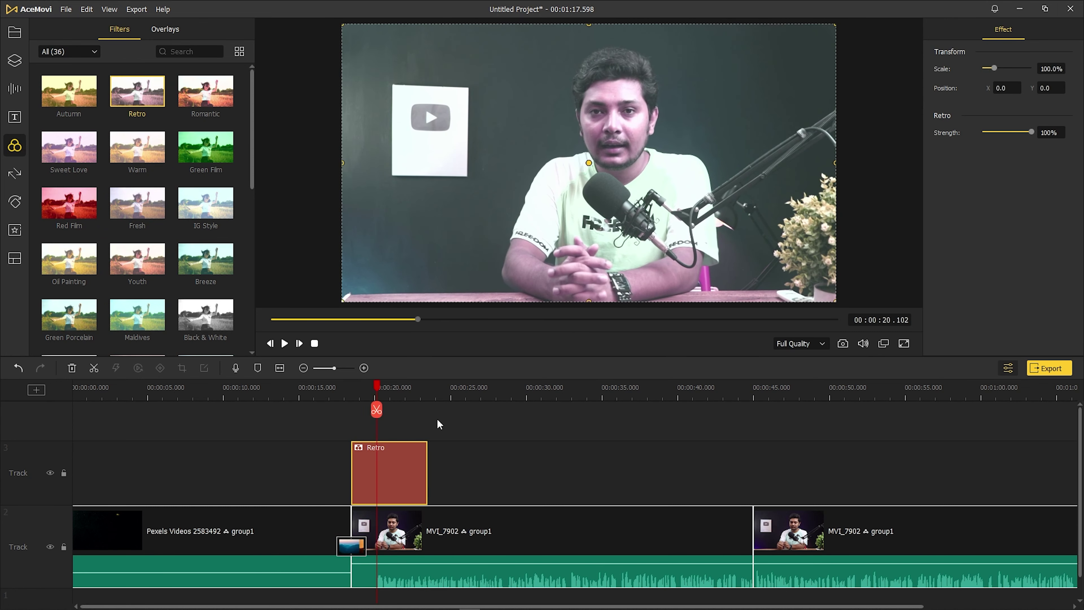
Add the Romantic filter on track 3 at about 25 seconds, preview it and delete the Retro filter.
left_click_drag(221, 92, 491, 474)
left_click(489, 390)
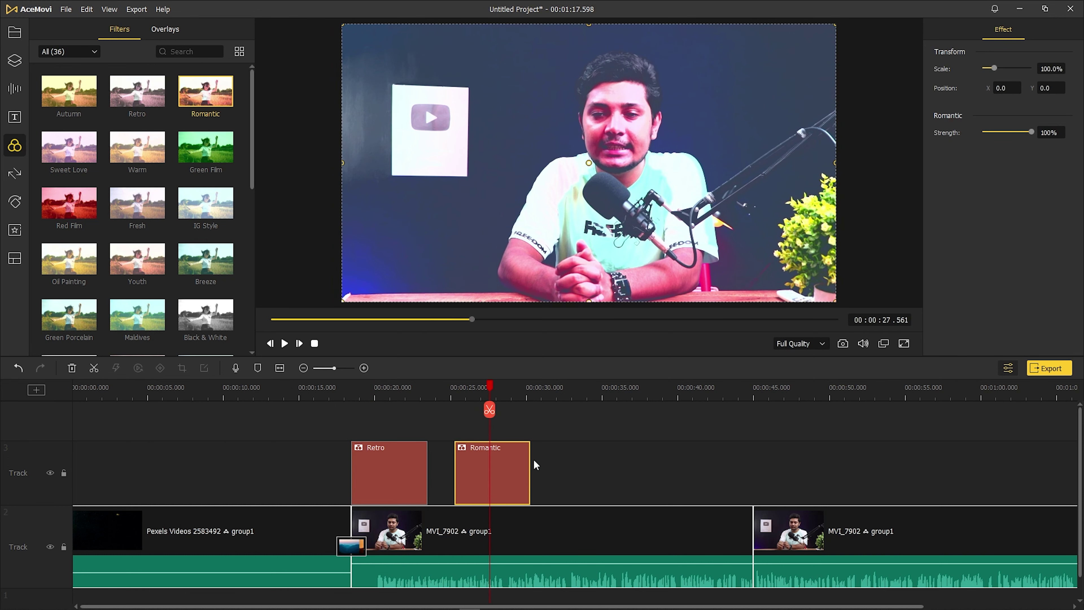
left_click(418, 465)
key("Delete")
Extend both ends of the Romantic filter to cover the entire first MVI_7902 clip.
left_click(480, 469)
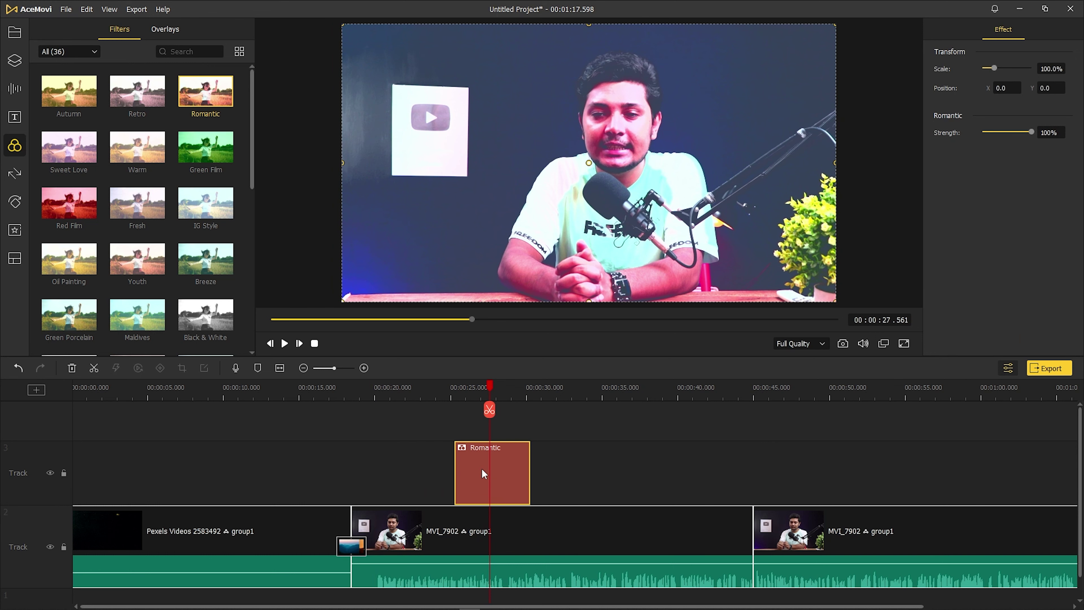
left_click_drag(455, 464, 346, 504)
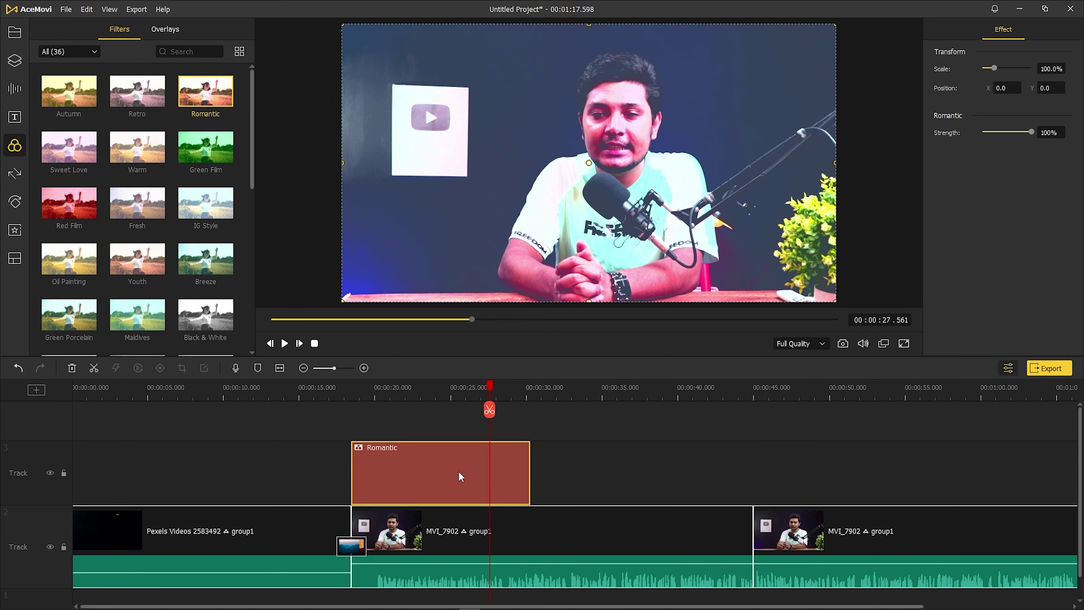
left_click_drag(531, 471, 751, 474)
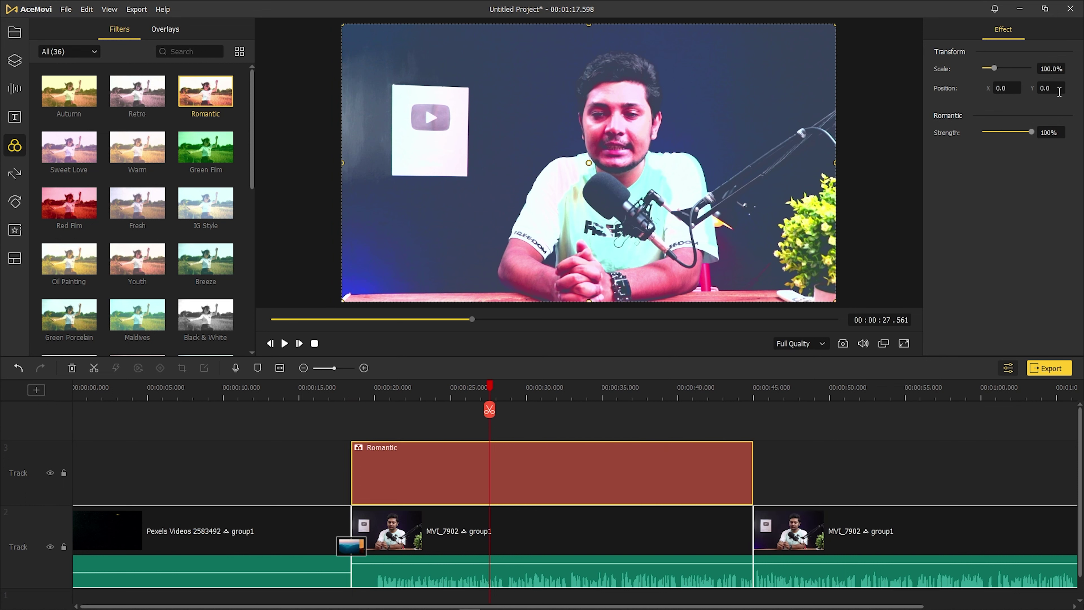
Set the Romantic filter's strength to 24% and its scale to 128.4%, and delete the filter from track 3.
left_click_drag(999, 133, 995, 136)
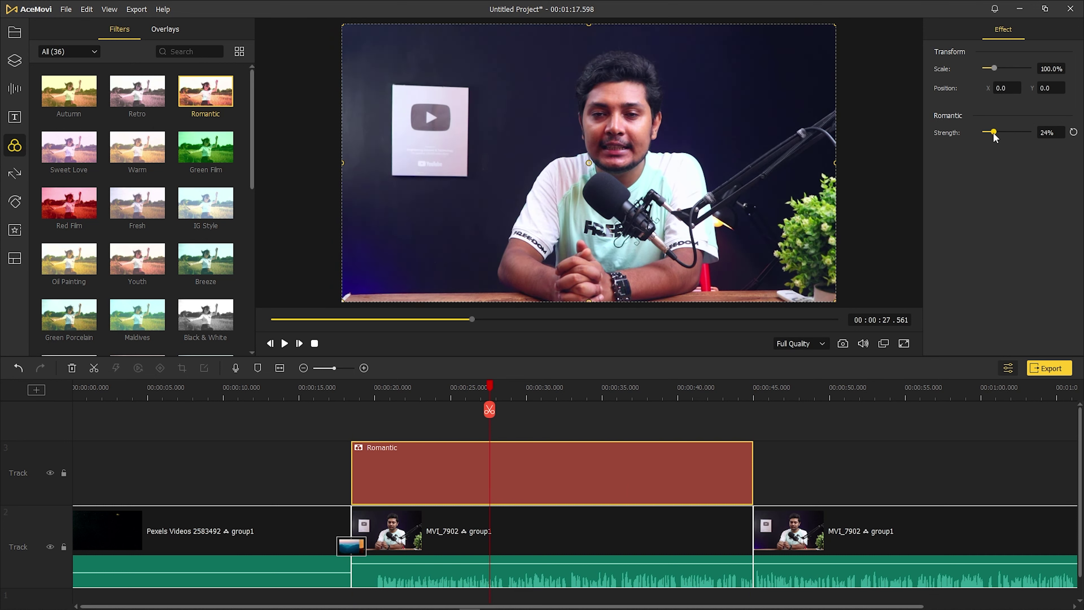
left_click_drag(995, 71, 999, 74)
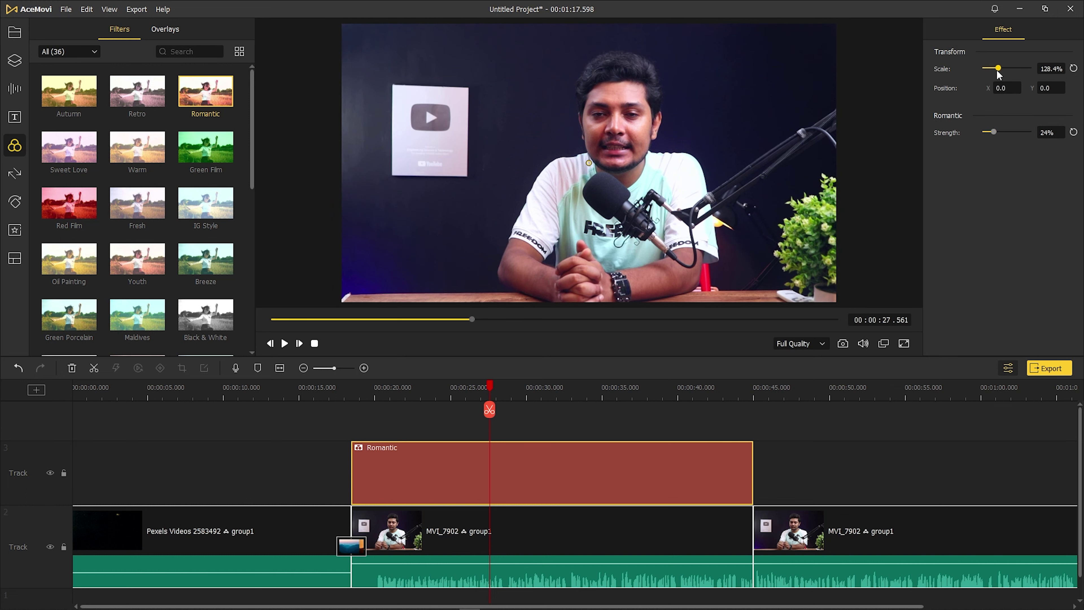
left_click(14, 116)
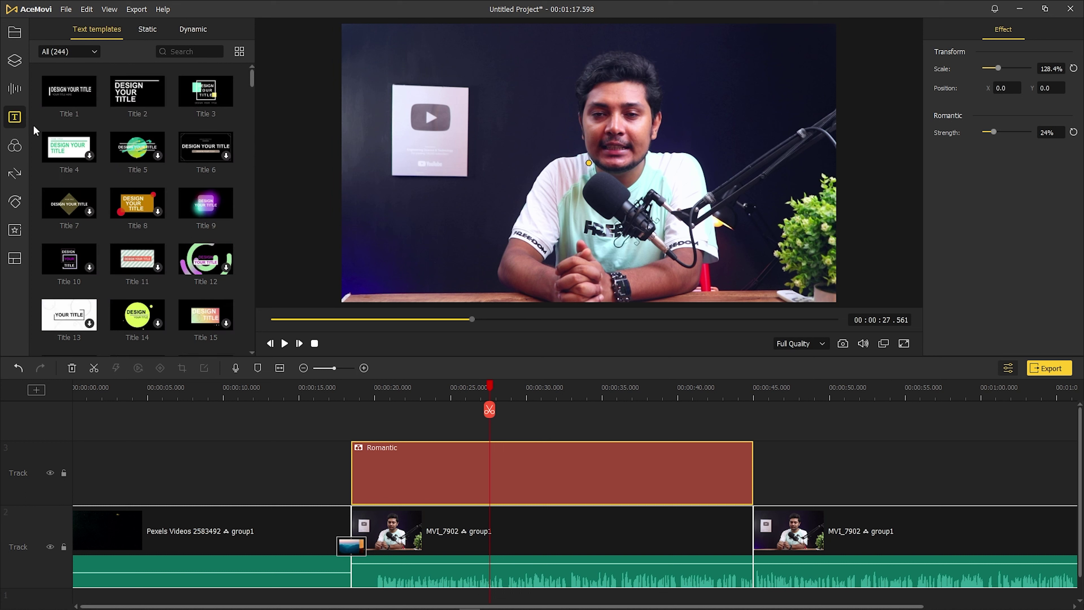
key("Delete")
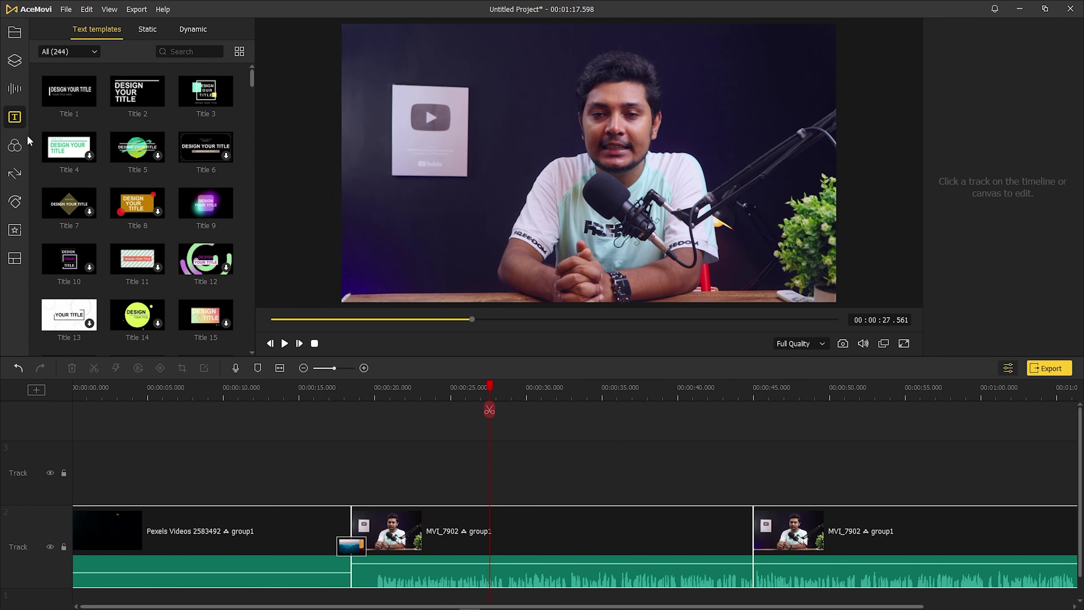
Place the Default static title on track 3 at 00:00:21.942 and move its text below the wall plaque in the preview.
scroll(121, 278, "down", 3)
scroll(122, 275, "up", 2)
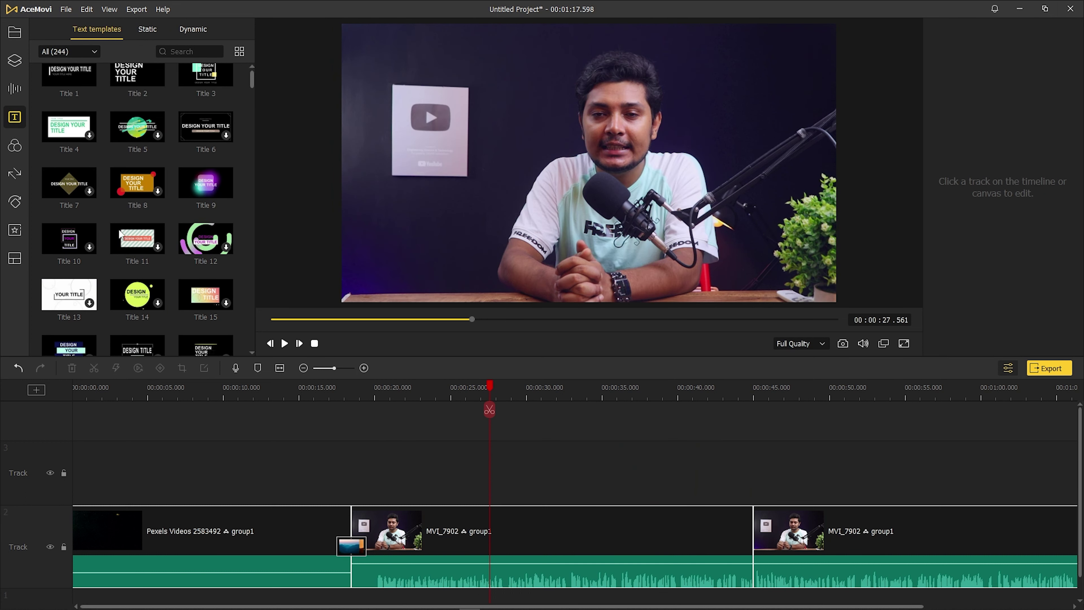
scroll(120, 231, "up", 1)
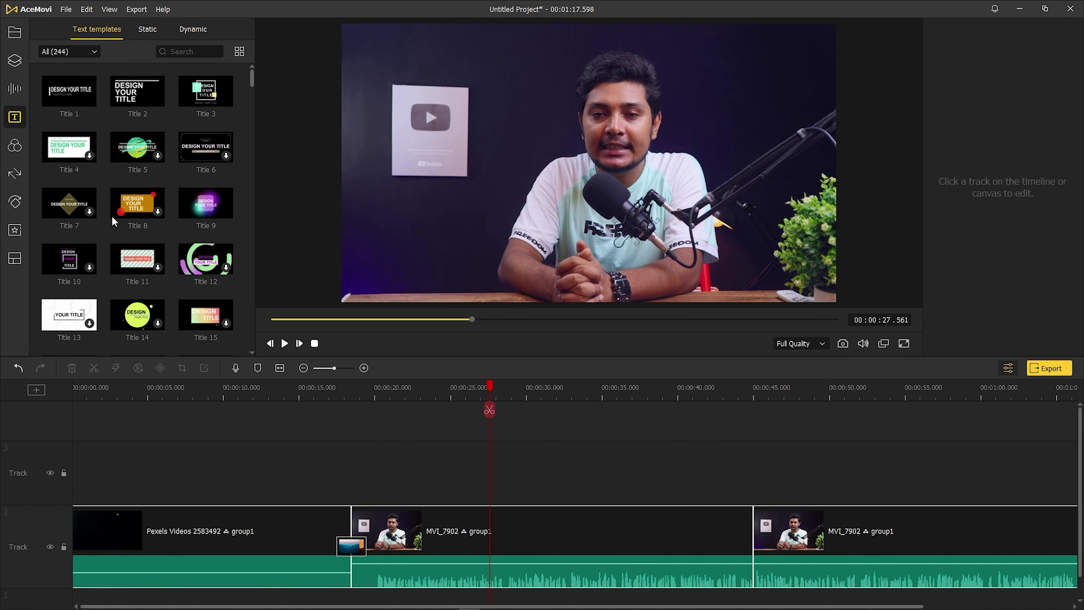
left_click(147, 29)
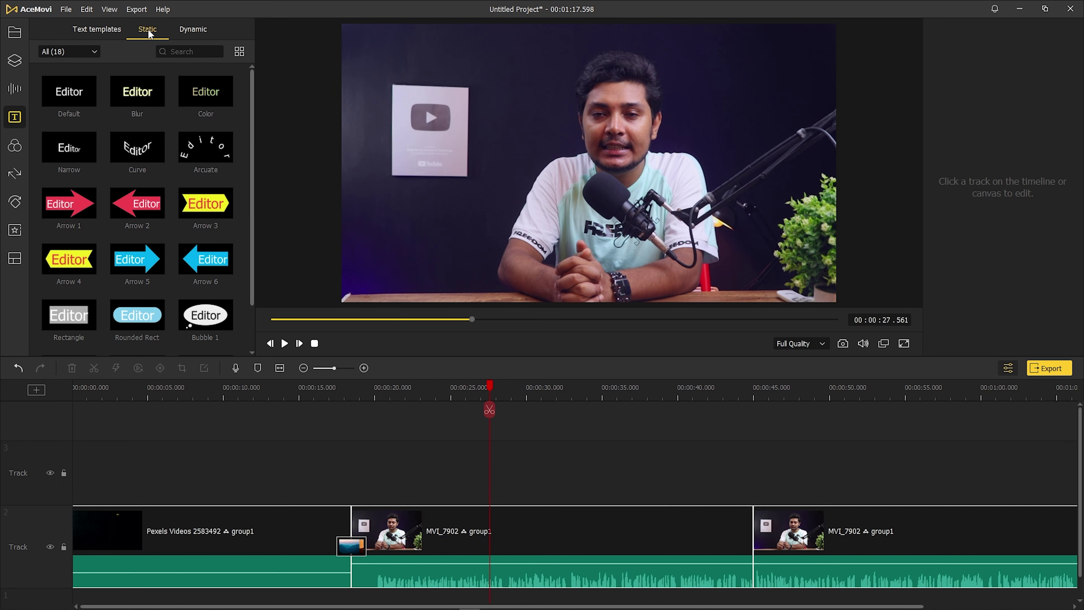
left_click(203, 30)
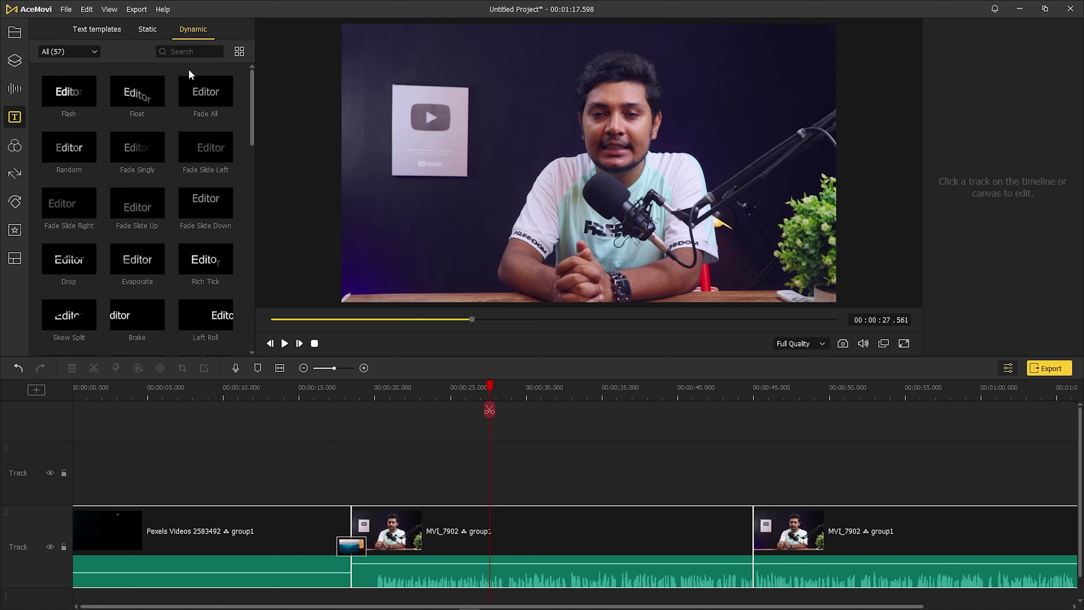
left_click(149, 29)
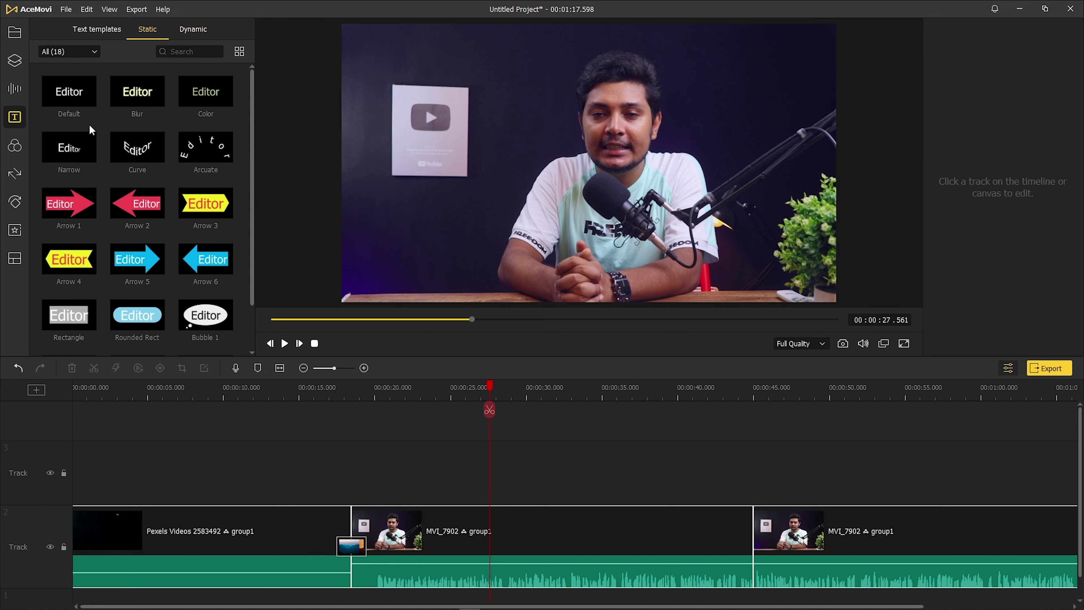
left_click_drag(68, 94, 425, 492)
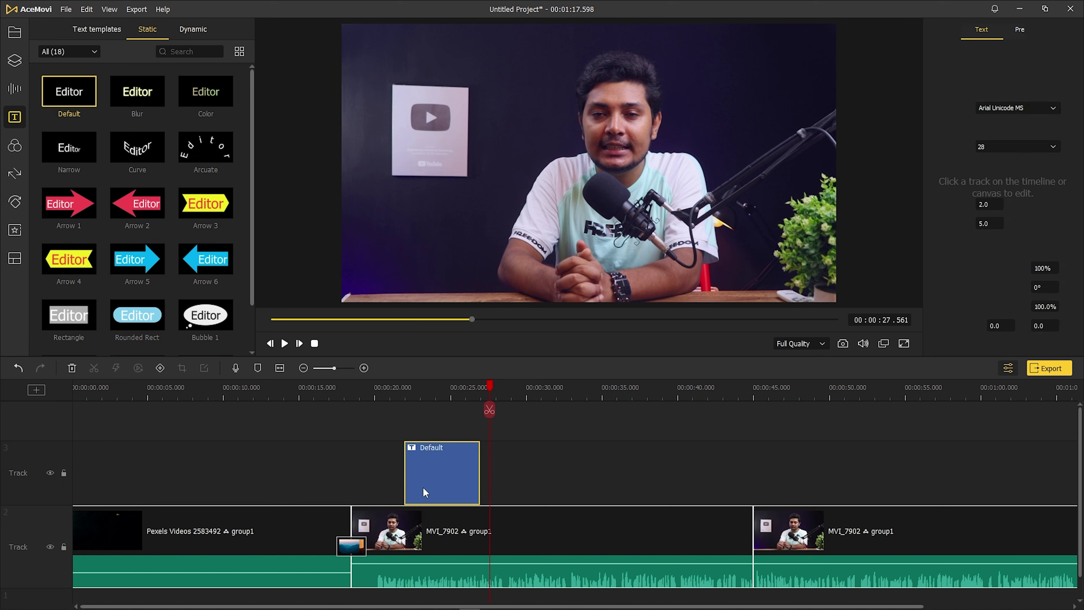
left_click(431, 392)
left_click_drag(435, 393, 416, 393)
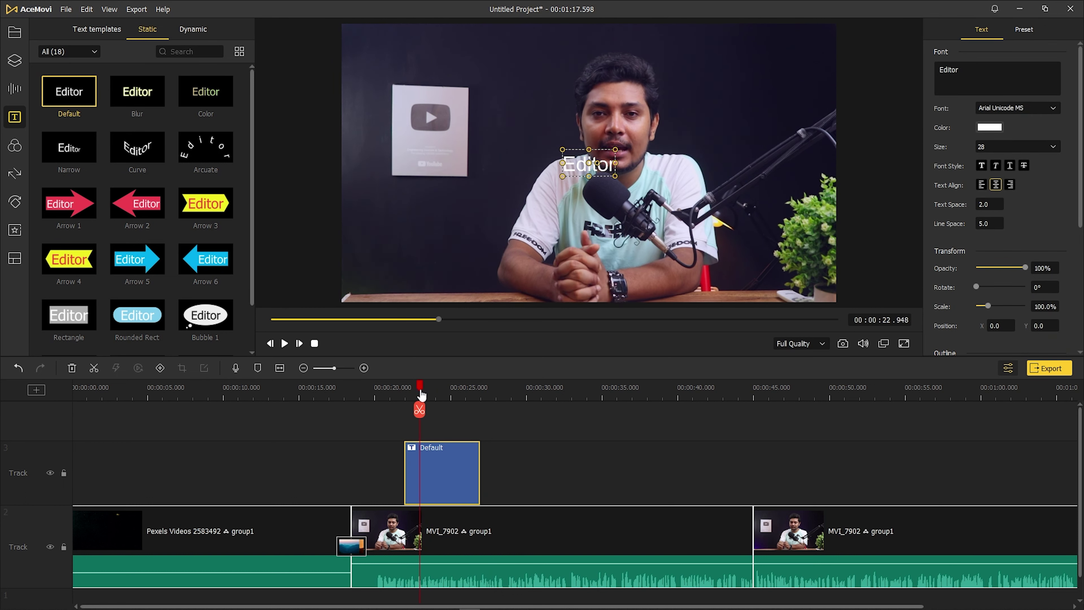
left_click_drag(577, 168, 426, 224)
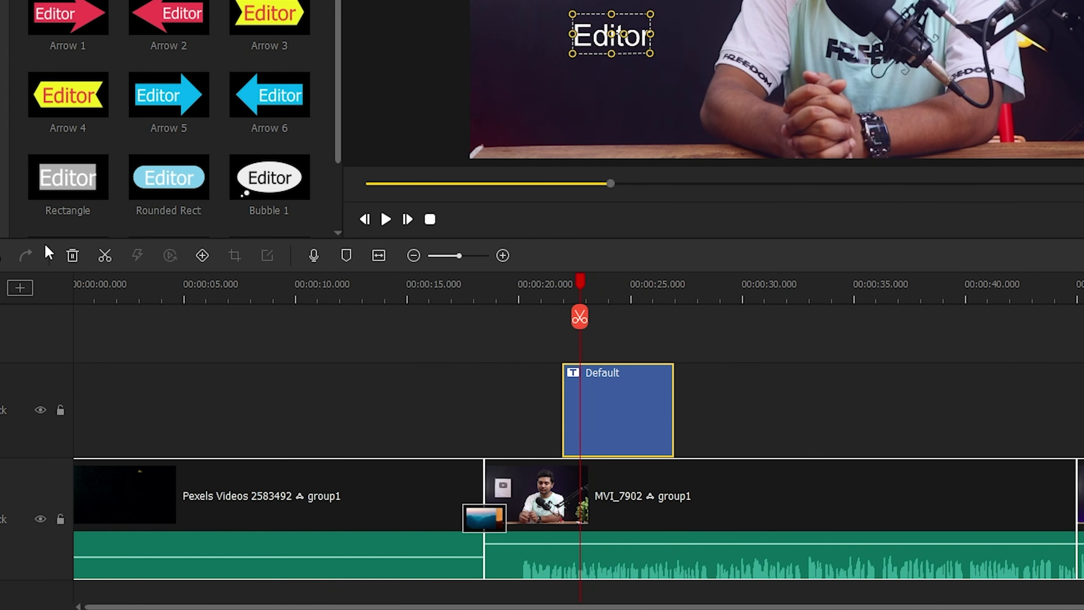
Add keyframes at the title's start and at 00:00:23.320, moving the text partly off the picture's left edge at the second.
left_click_drag(580, 282, 564, 291)
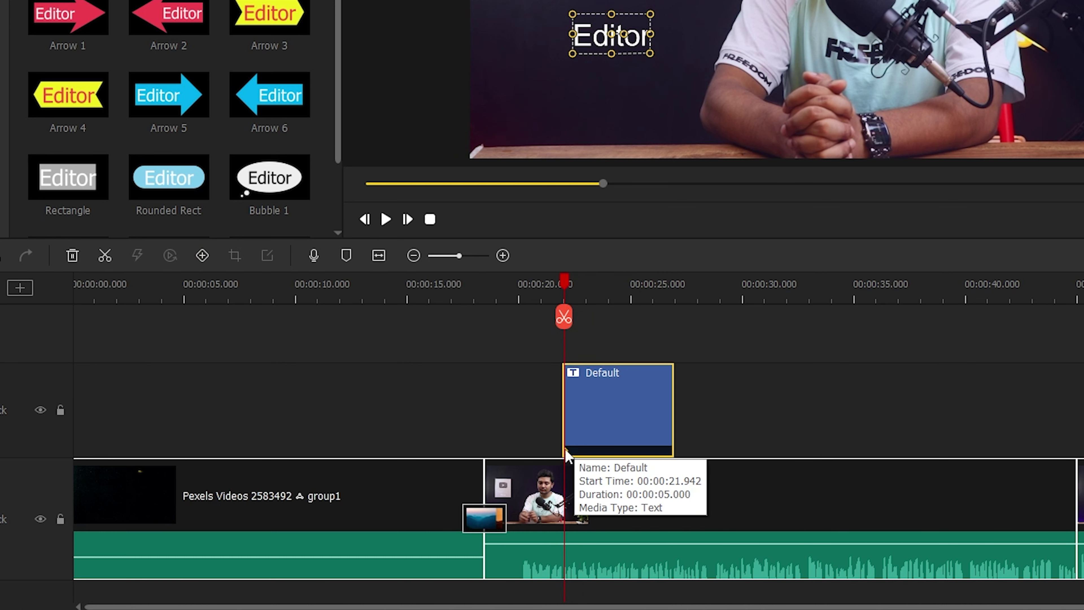
left_click_drag(567, 291, 594, 295)
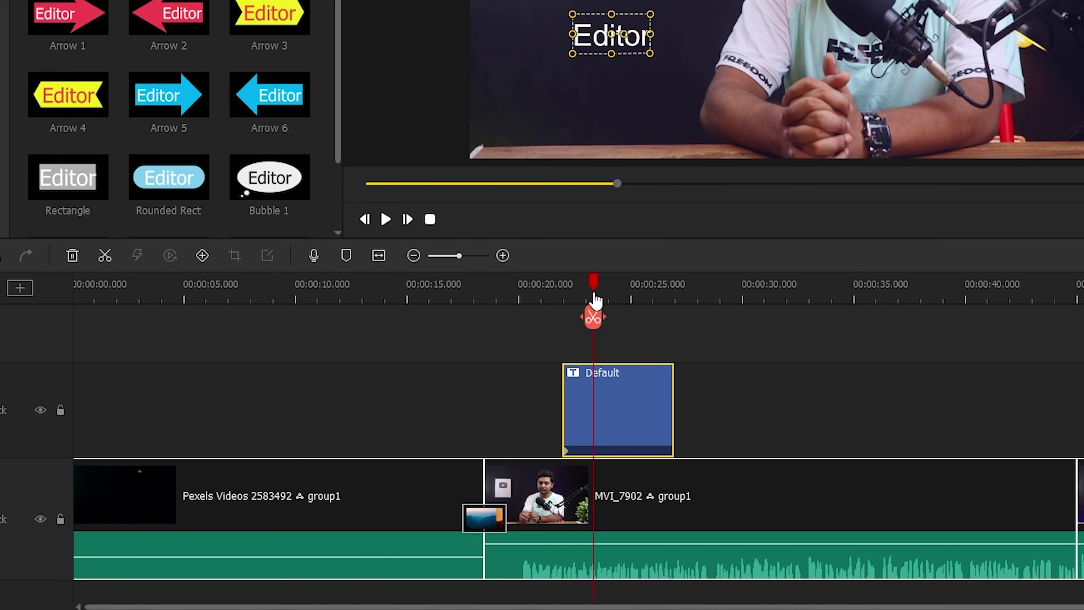
left_click(202, 255)
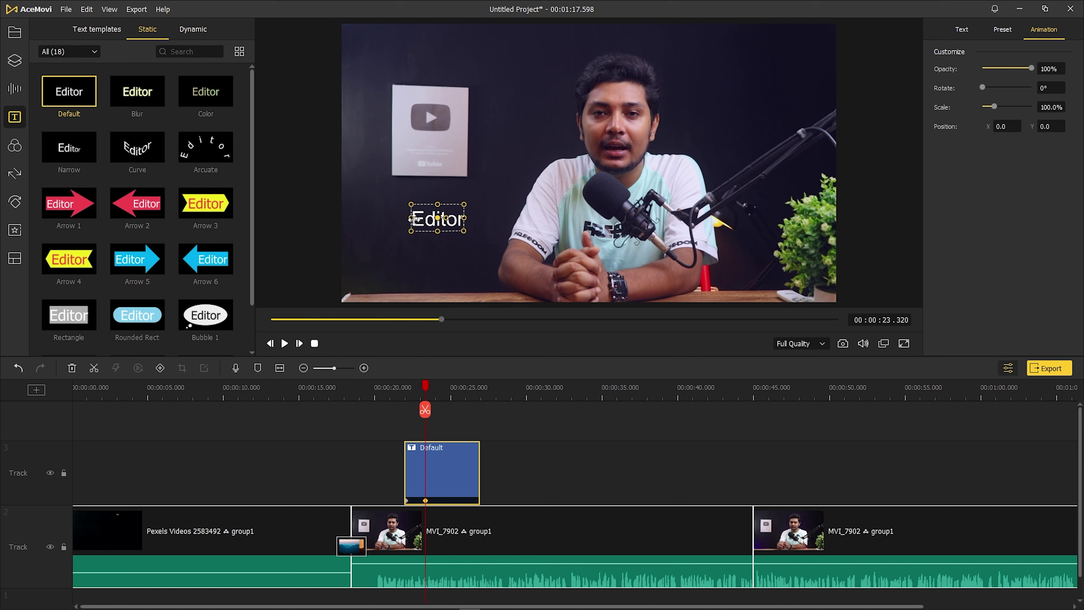
left_click_drag(422, 220, 347, 220)
Add a title keyframe at 00:00:24.624 and move the text to X 109.5, Y 2.1.
key("space")
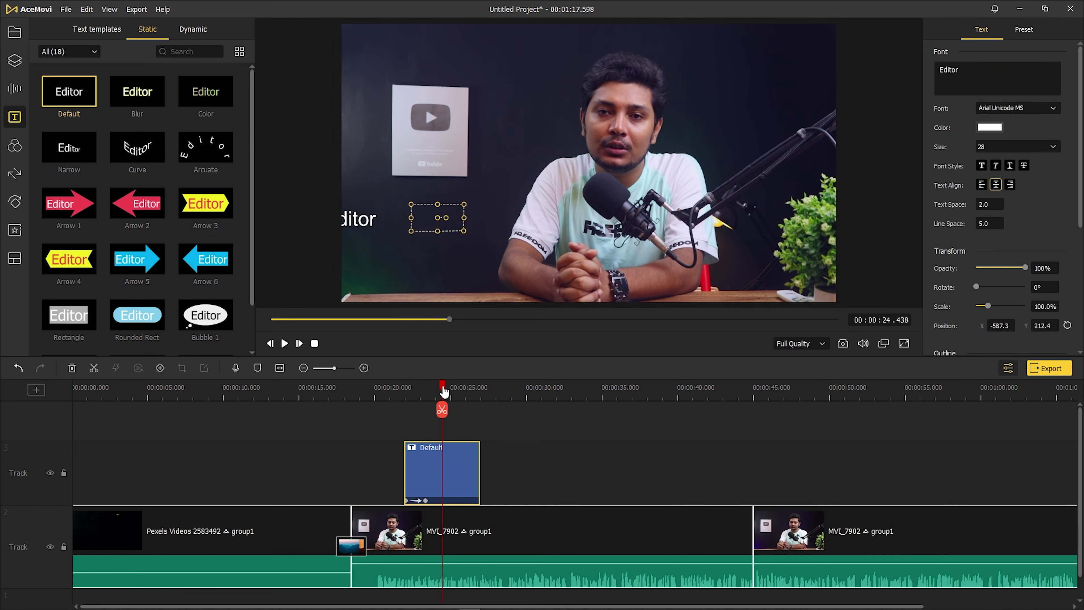
left_click(160, 368)
left_click_drag(367, 218, 484, 218)
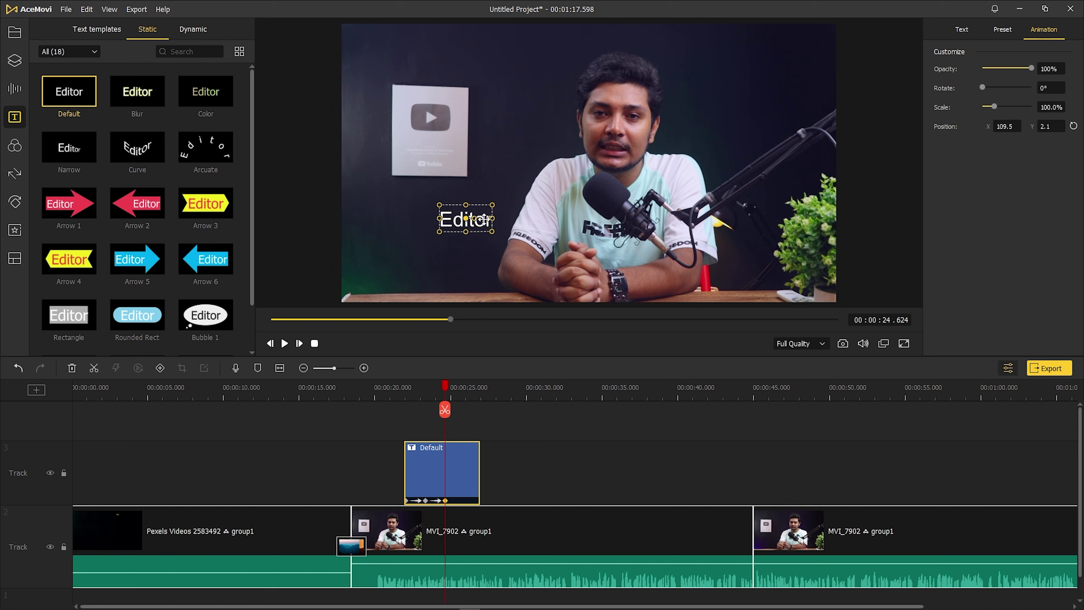
Add a title keyframe at 00:00:25.891, move the text up past the picture's upper edge and play the animation from its start.
left_click(464, 387)
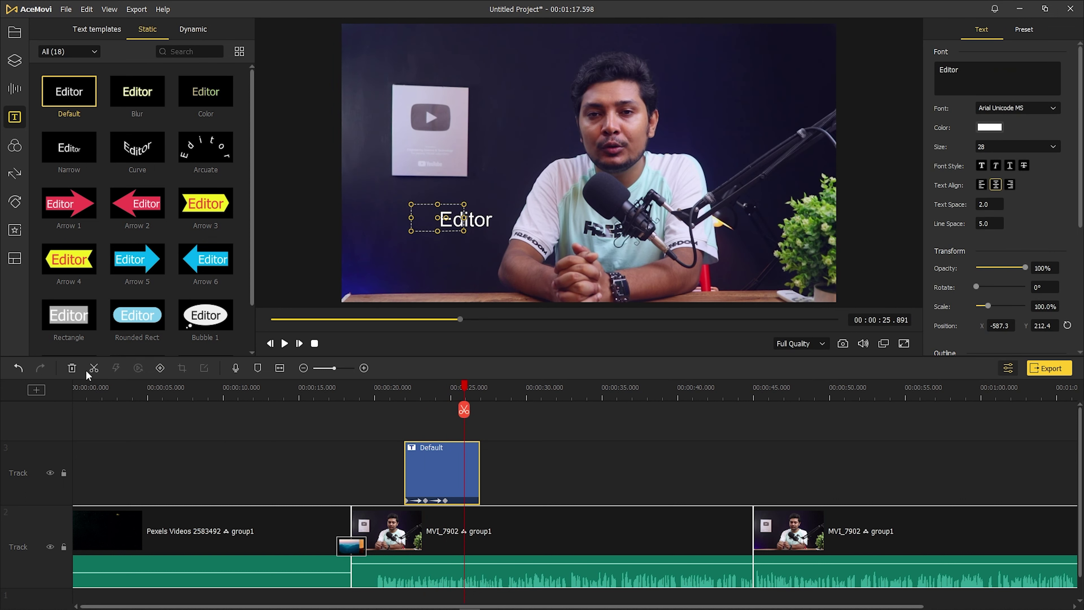
left_click(160, 368)
left_click_drag(455, 211, 453, 11)
left_click(407, 391)
key("space")
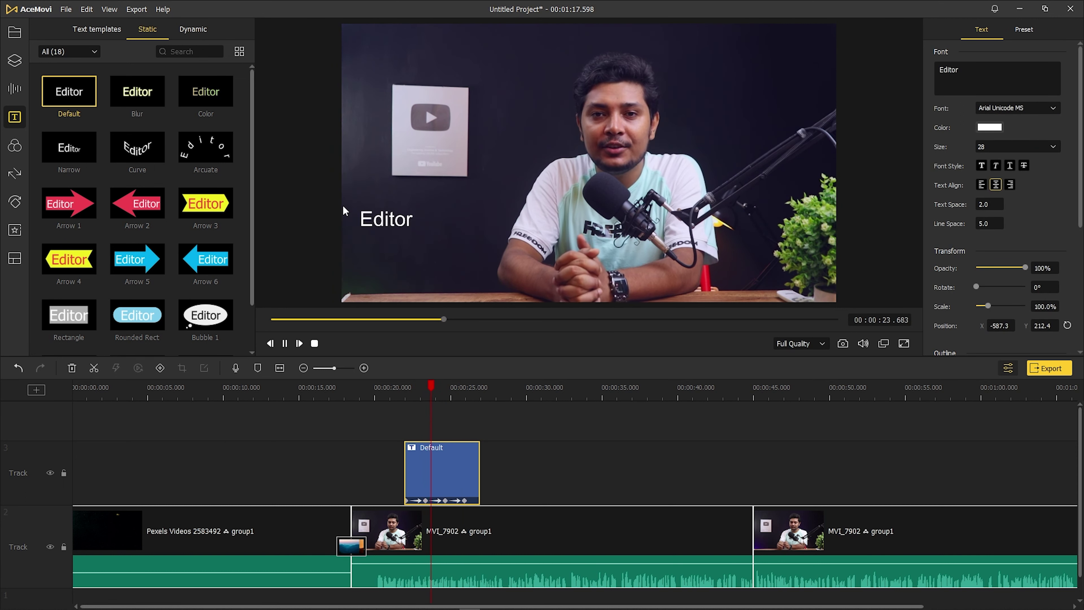
With the playhead at 00:00:22.687, make the title's text bold and italic with centered alignment.
key("space")
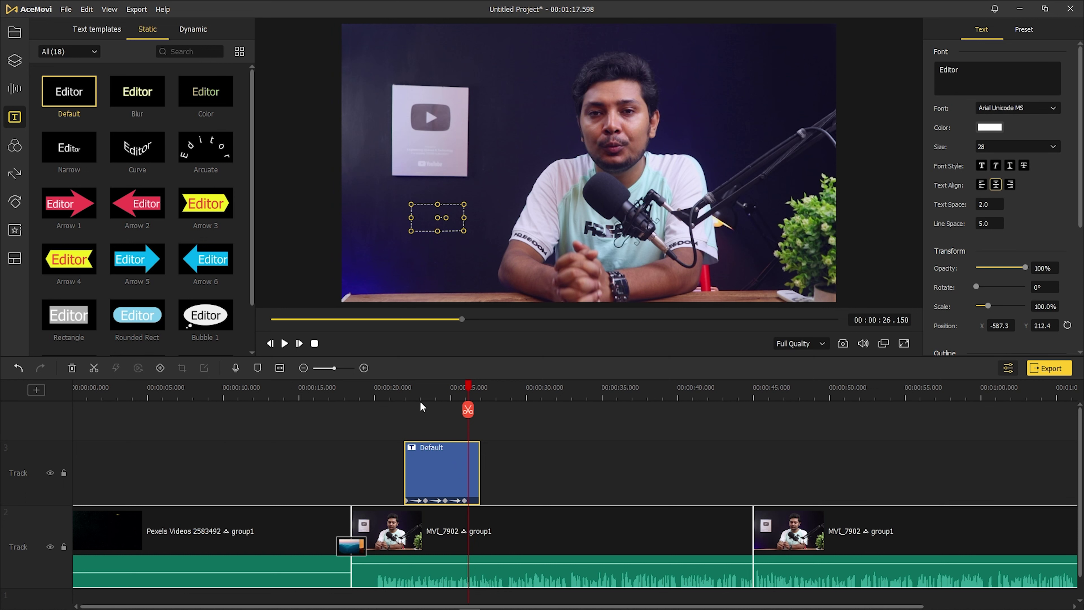
left_click(428, 390)
left_click(418, 388)
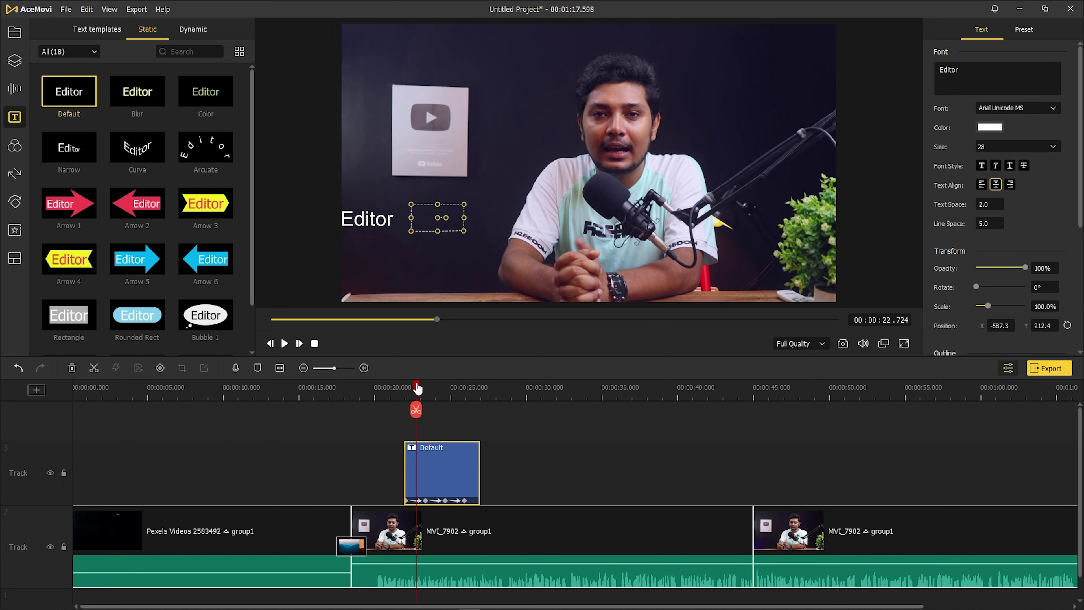
left_click(982, 166)
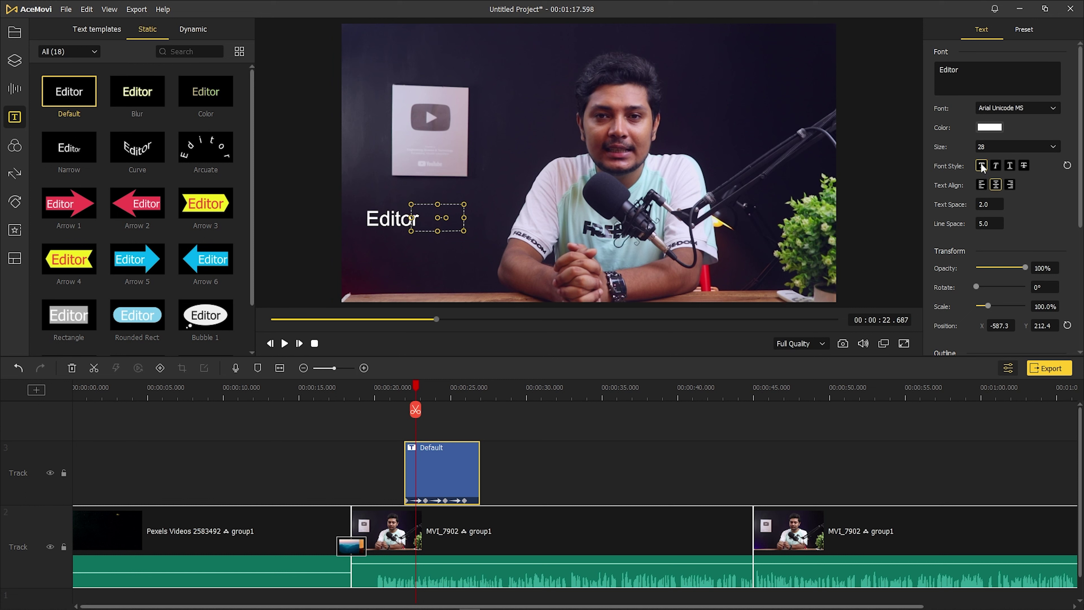
left_click(996, 166)
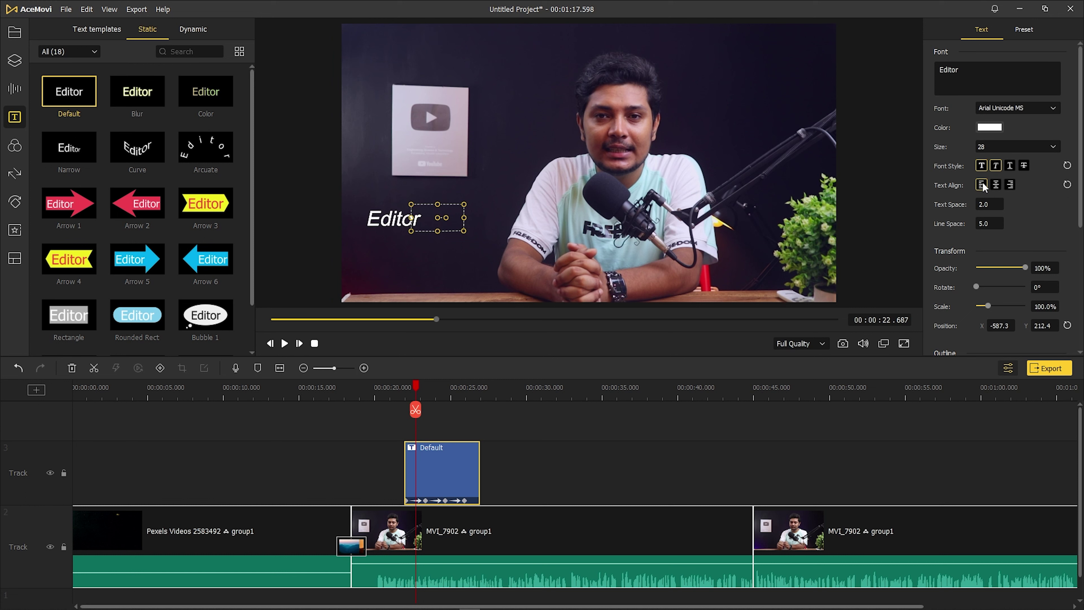
left_click(997, 191)
Replace the title's text with the presenter's name in capital letters and deselect the clip.
left_click(1014, 109)
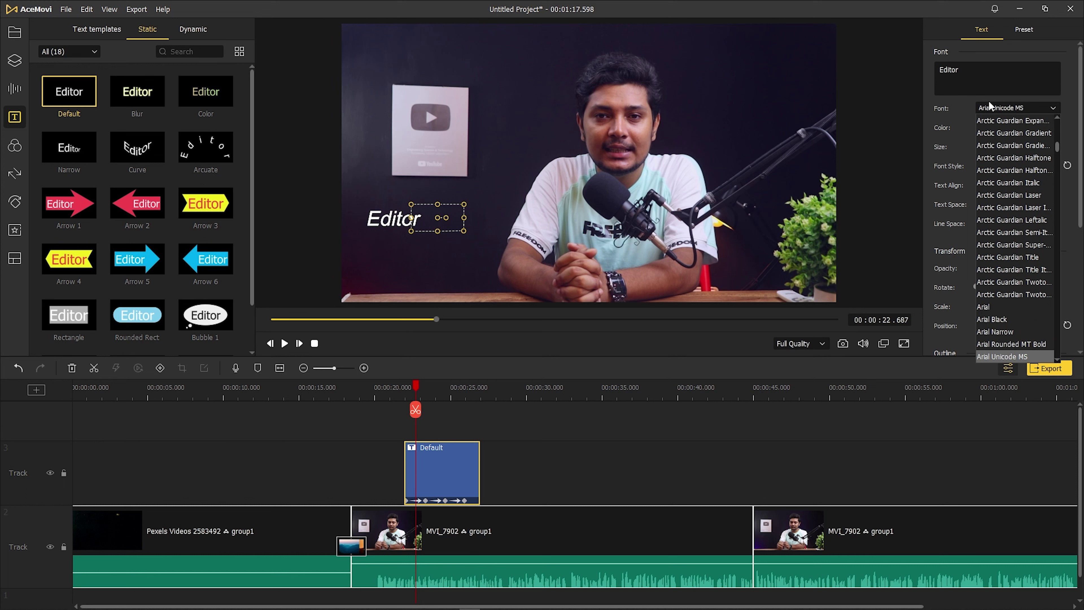
left_click(968, 100)
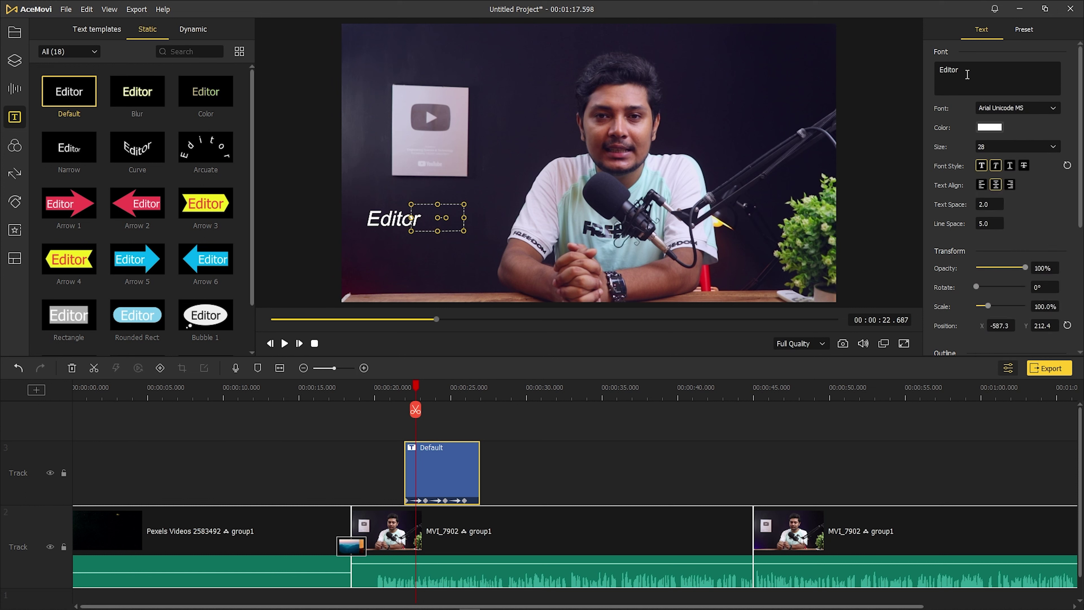
left_click_drag(976, 74, 880, 64)
type("JHUMAN")
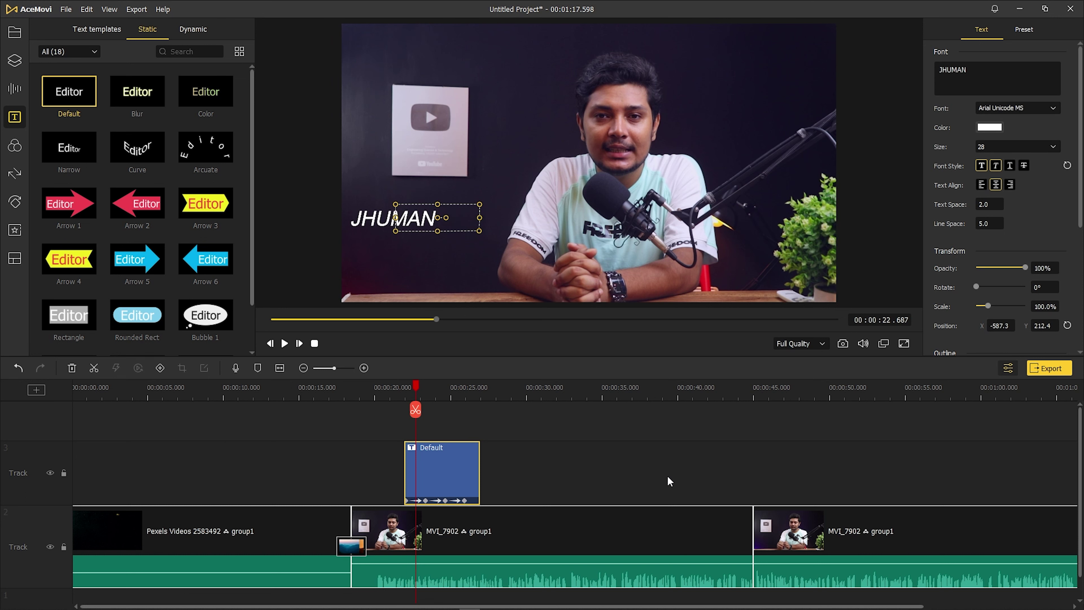
left_click(624, 457)
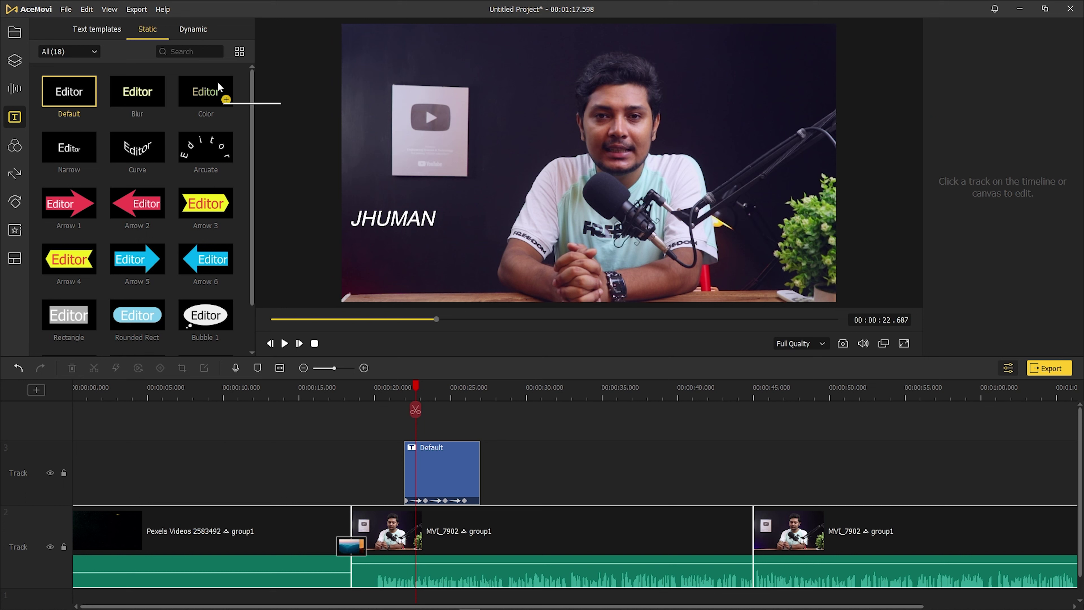
mouse_move(49, 220)
left_click(17, 87)
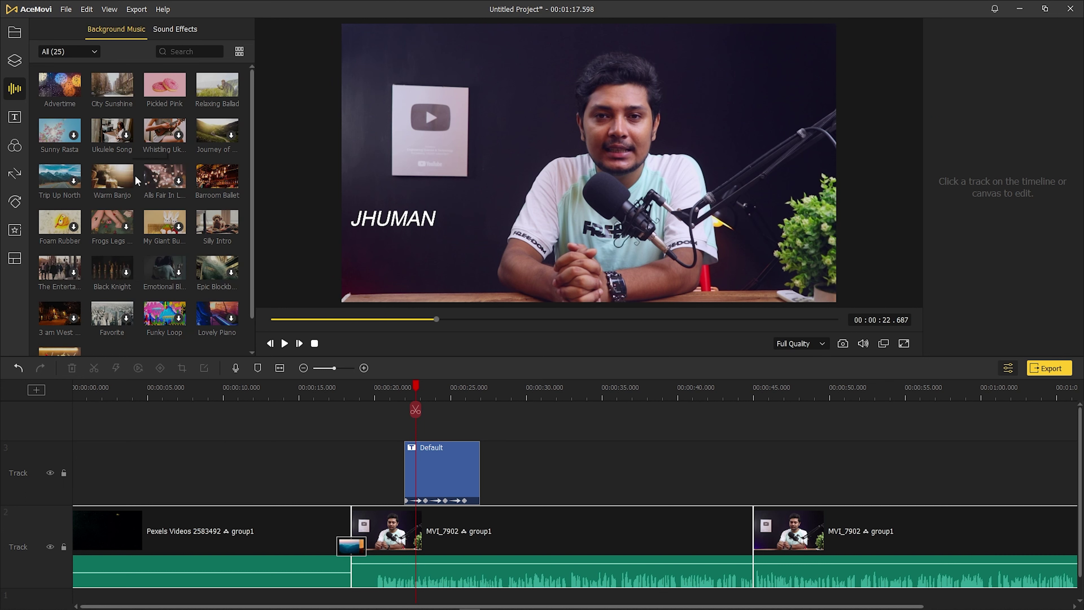
scroll(187, 236, "down", 1)
scroll(186, 236, "up", 1)
Place the red Valentine's heart sticker on track 3 after the title, scale it to 51.1% and move it to X -634.5, Y 264.1.
left_click(15, 63)
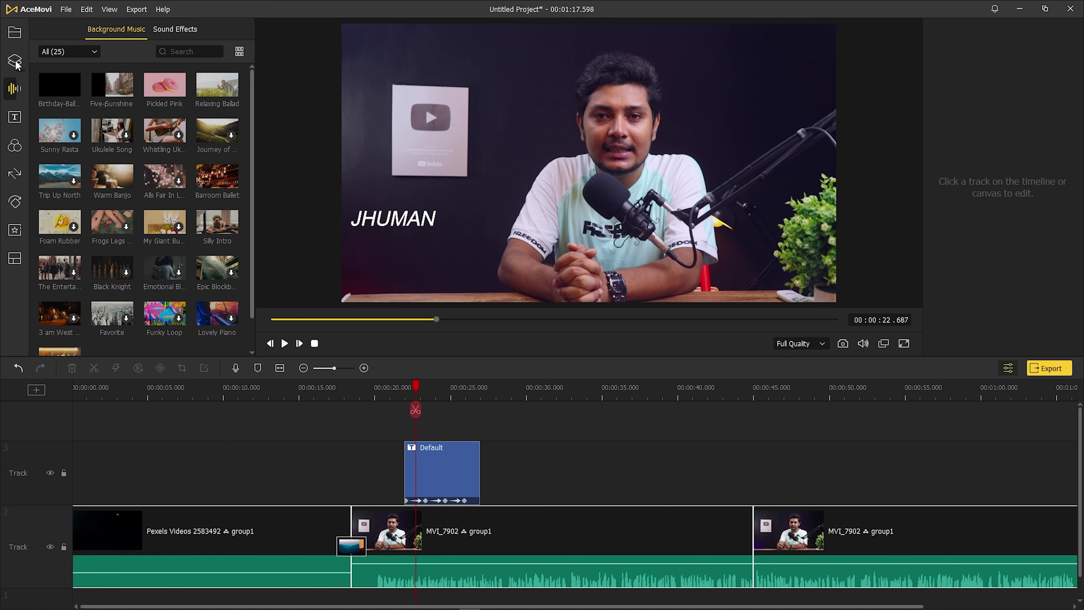
left_click_drag(118, 177, 490, 451)
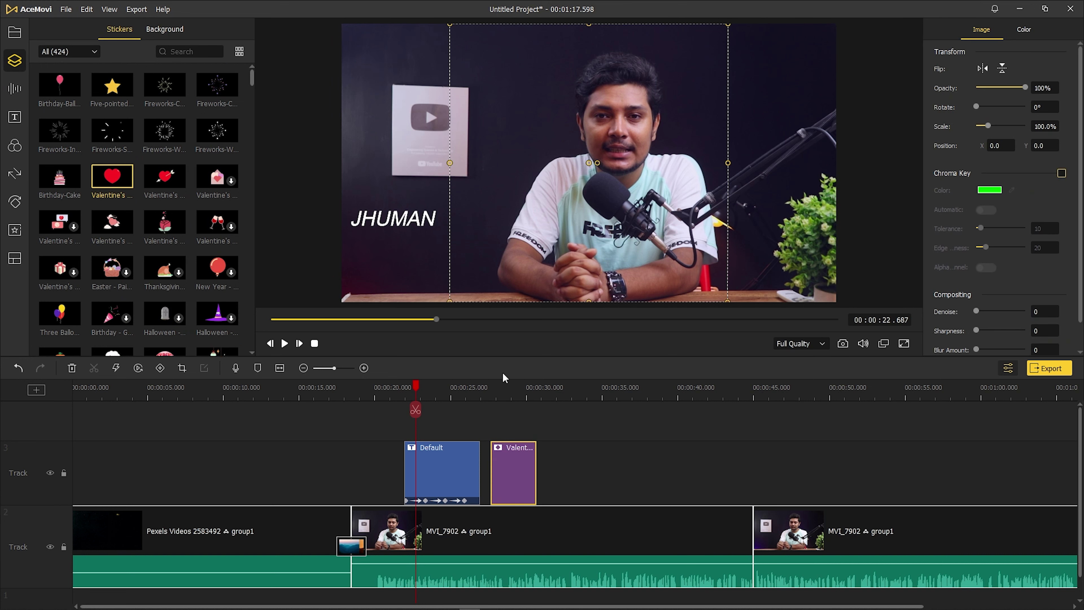
left_click(501, 389)
left_click(602, 153)
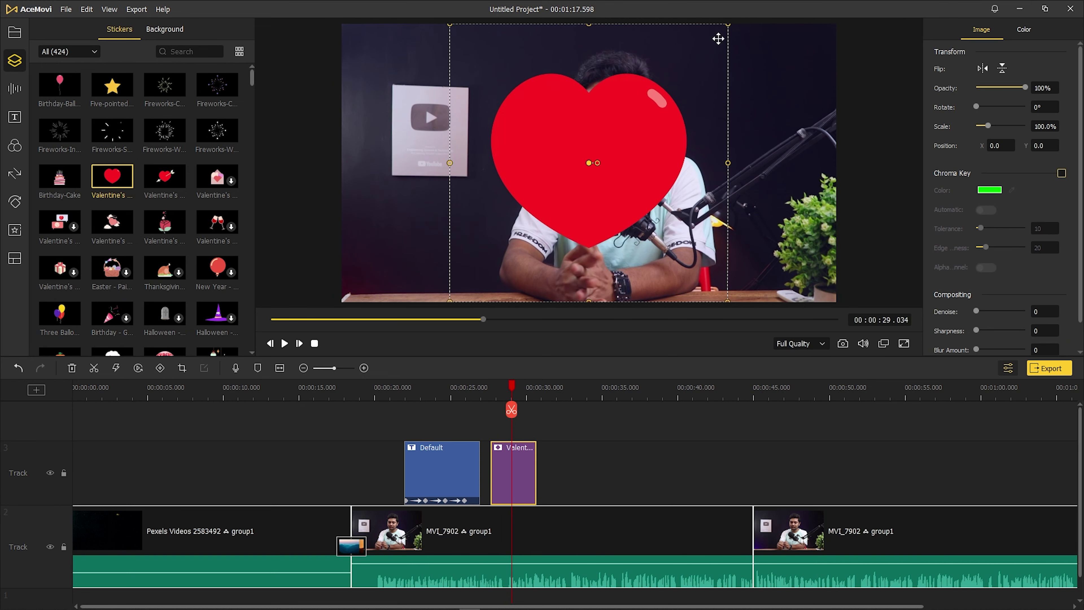
left_click_drag(727, 25, 660, 92)
left_click_drag(606, 188, 448, 246)
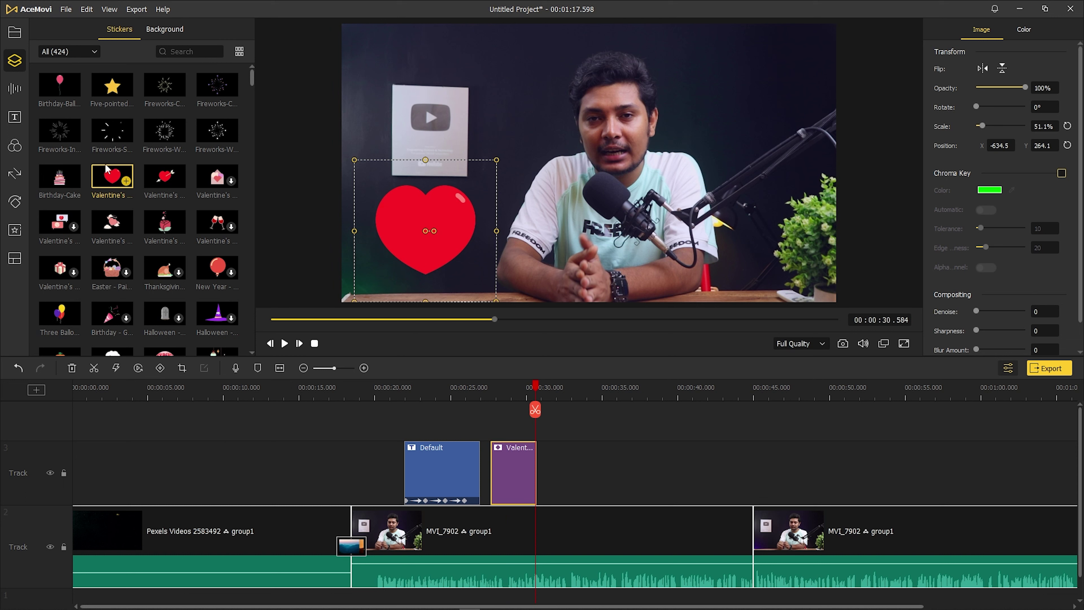
Start AceMovi Recorder from the media library for screen recording and set its capture region to "Select area to record" at 1920 x 1147.
left_click(14, 32)
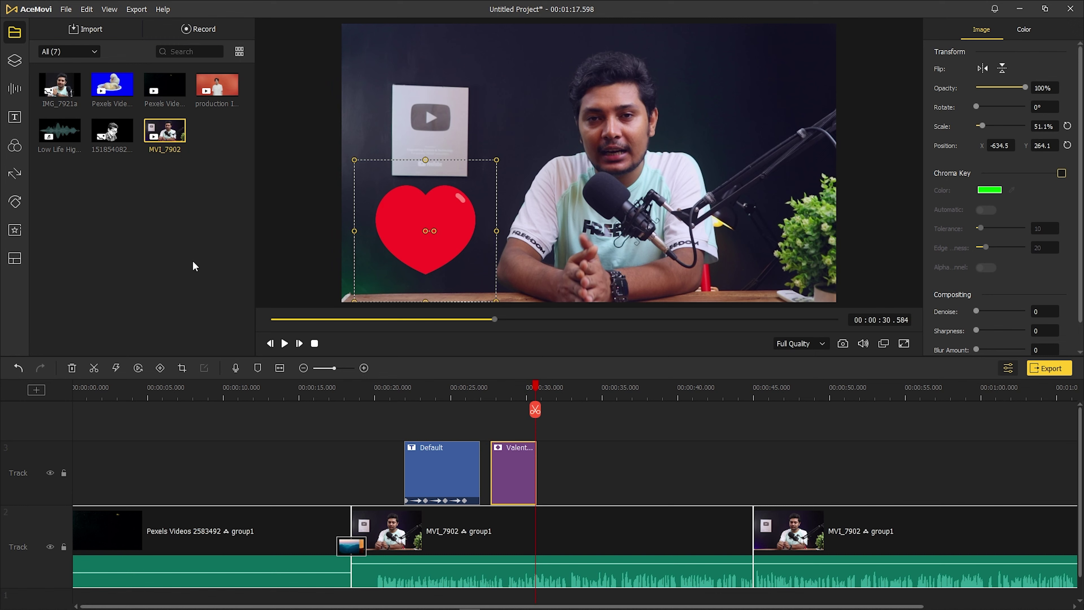
left_click(592, 466)
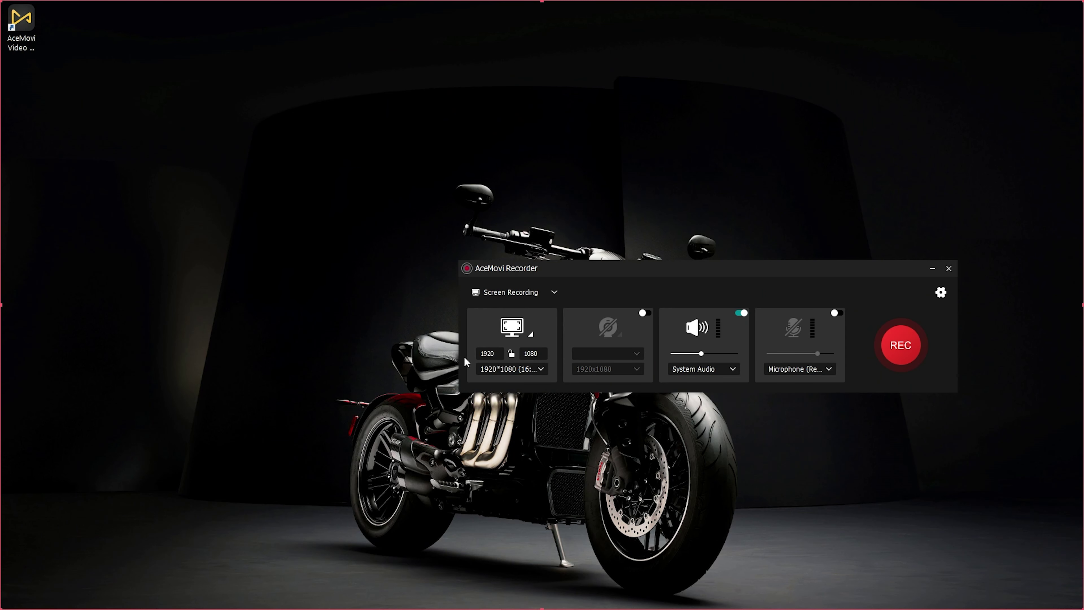
left_click_drag(560, 267, 374, 288)
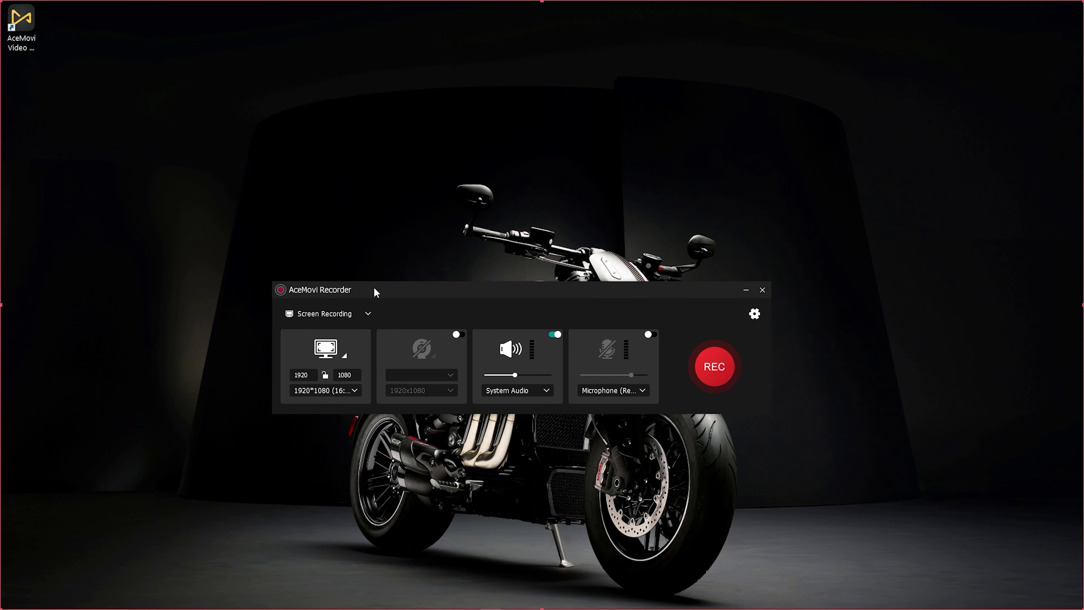
left_click(345, 389)
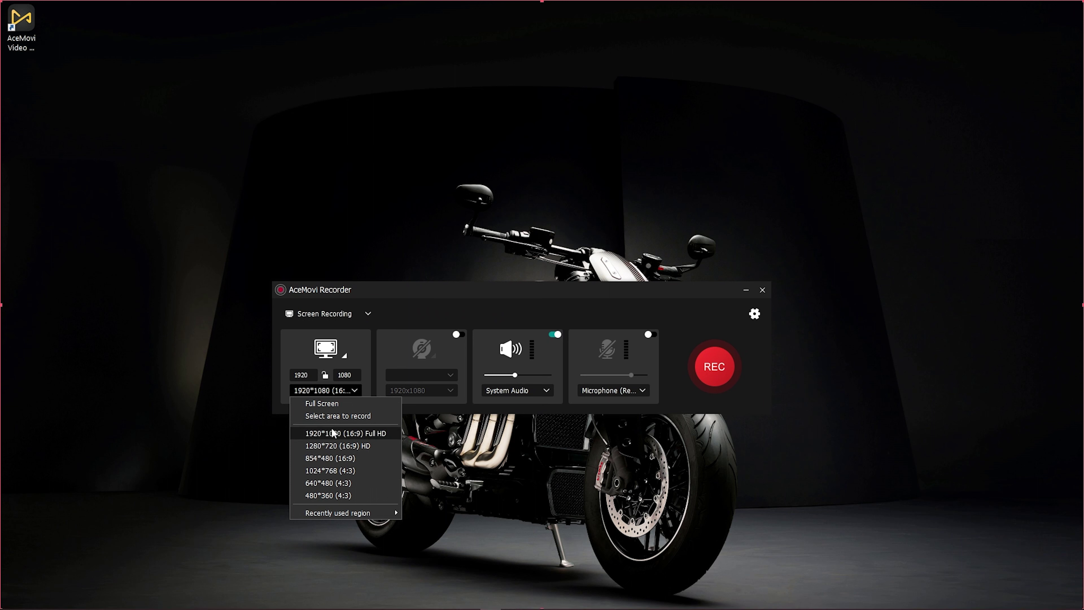
left_click(484, 461)
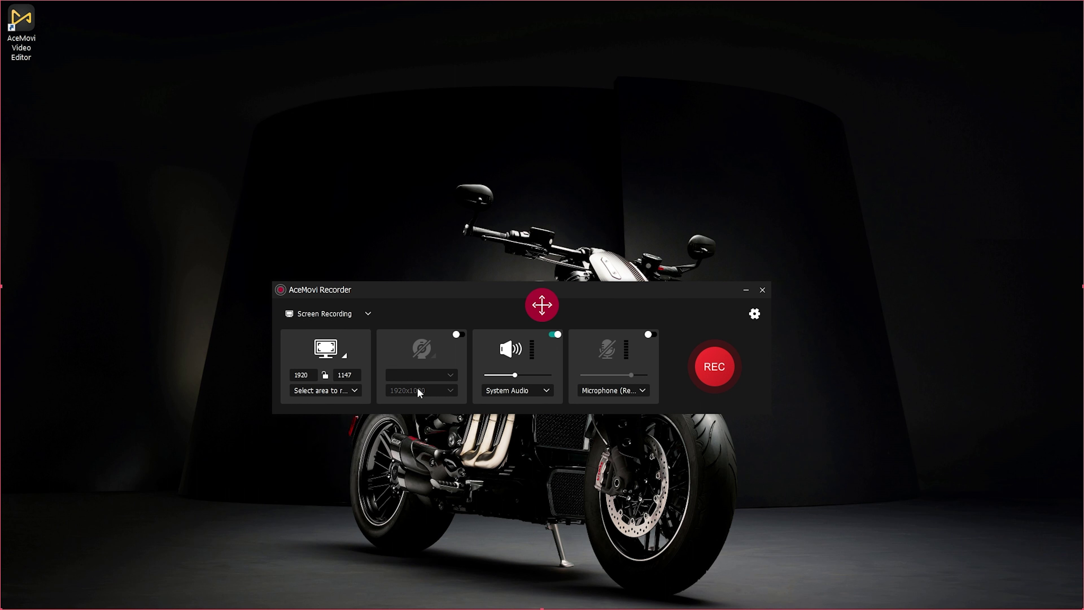
Turn the recorder's microphone capture on and back off.
left_click(654, 334)
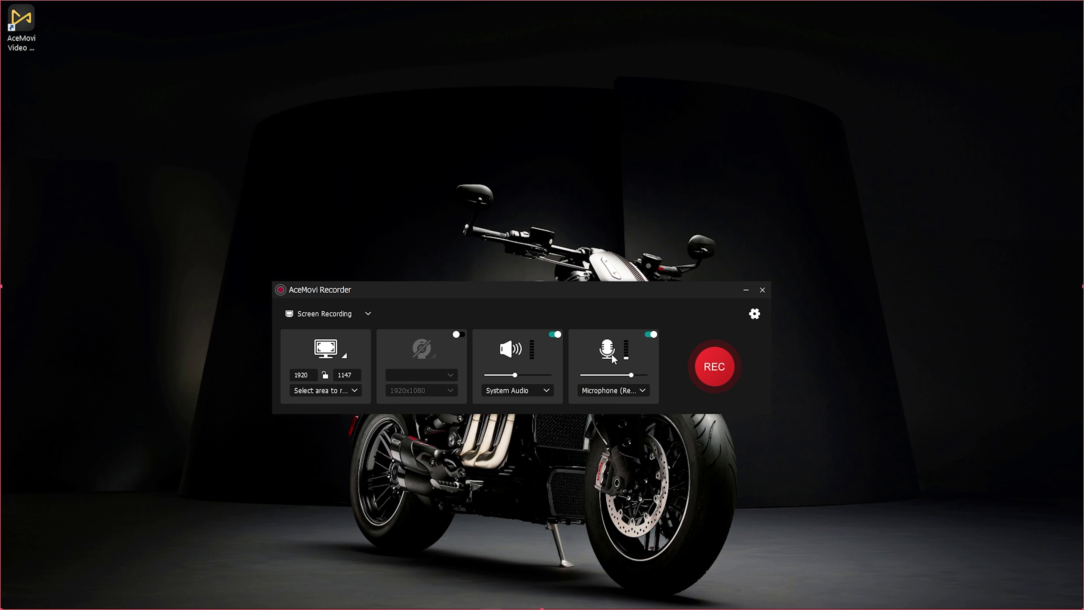
left_click(649, 335)
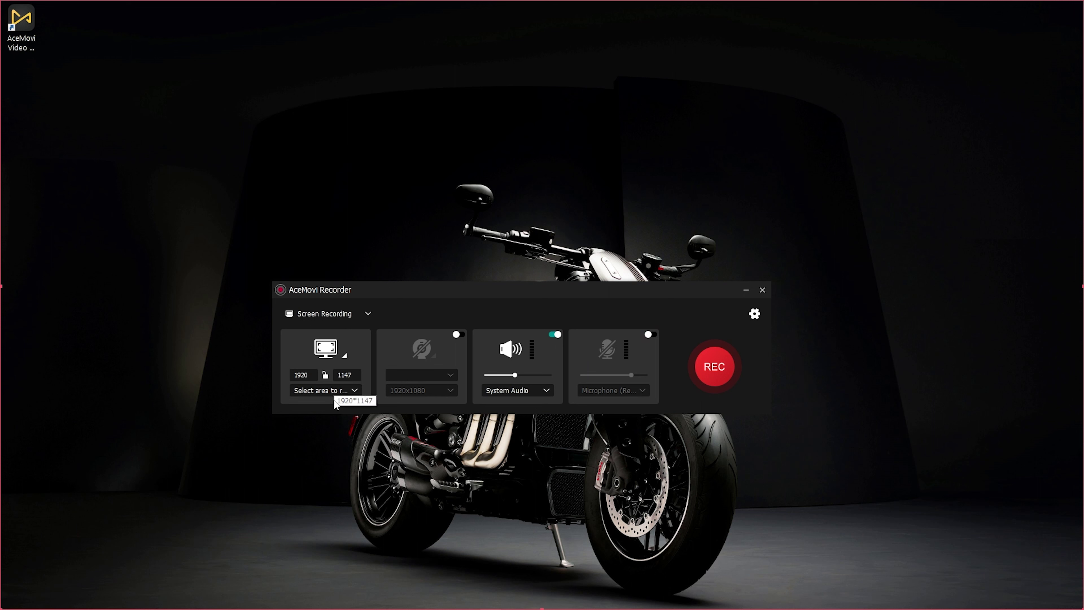
View the available recording modes and open the recorder's preferences.
left_click(361, 314)
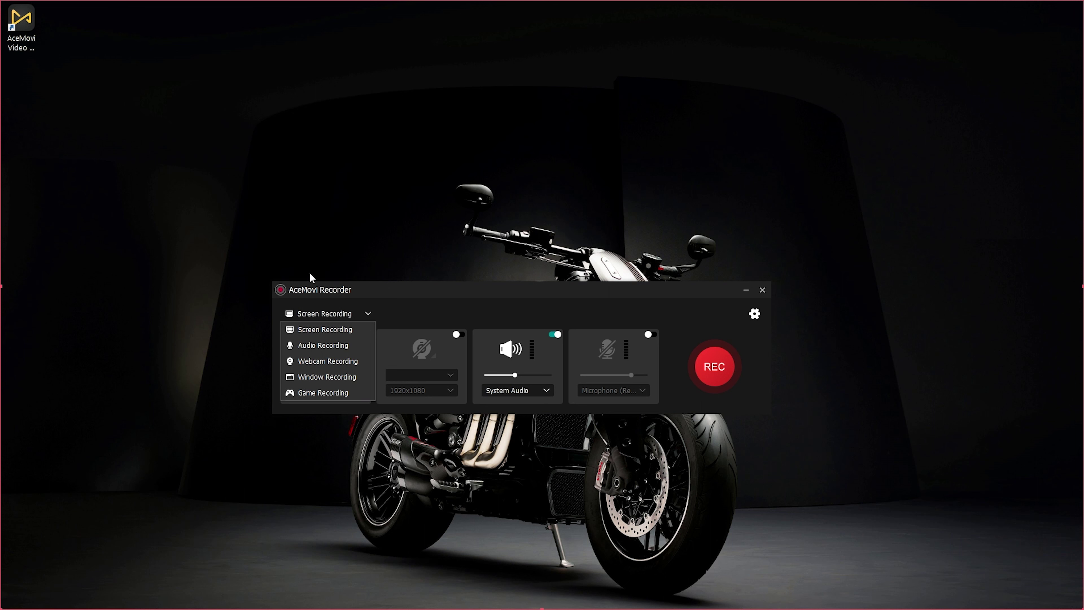
left_click(449, 311)
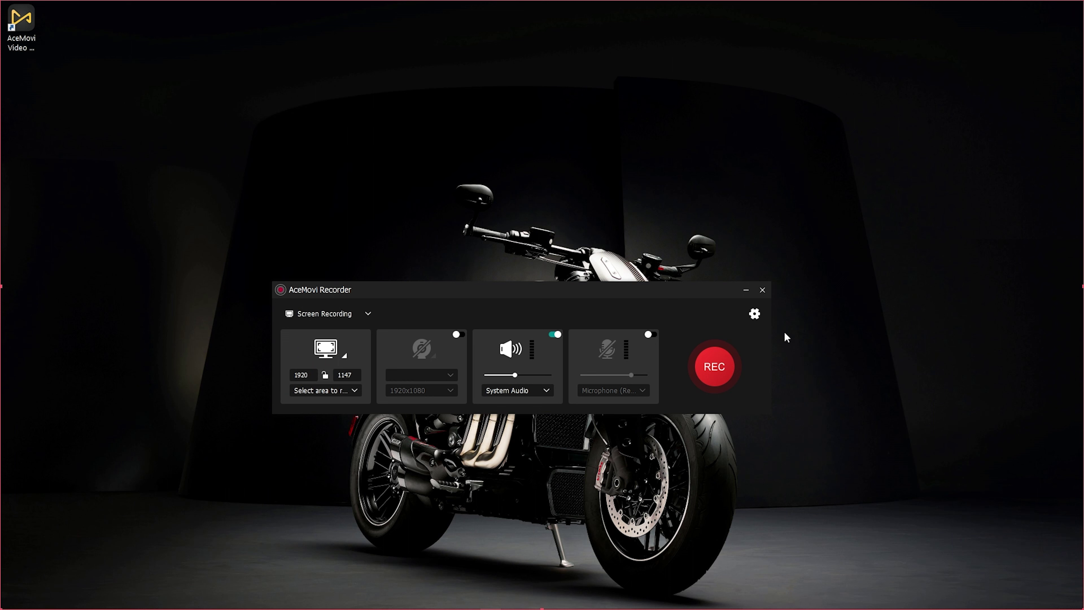
left_click(755, 314)
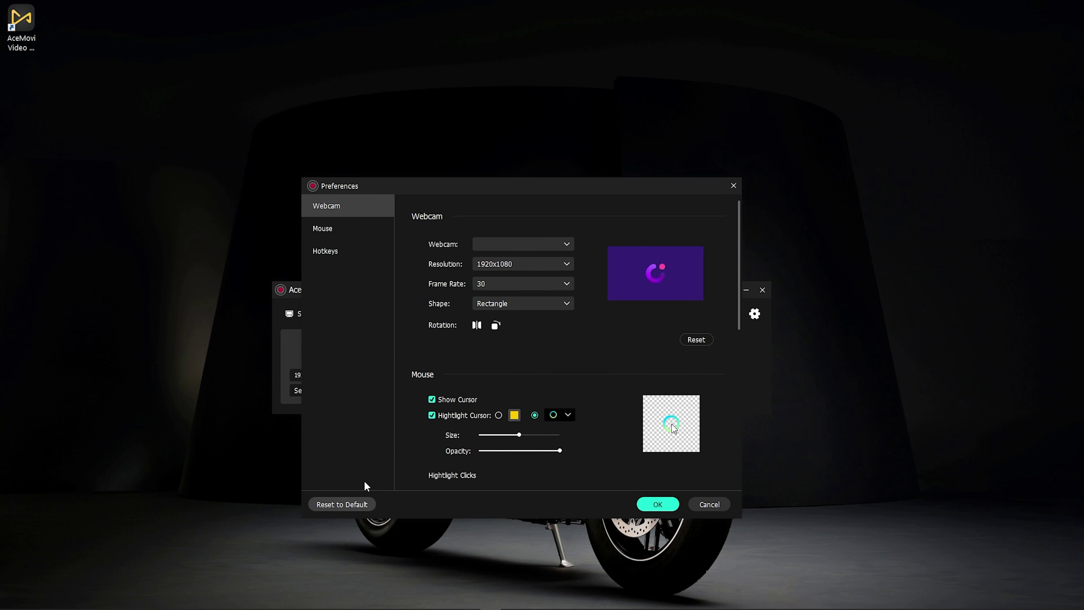